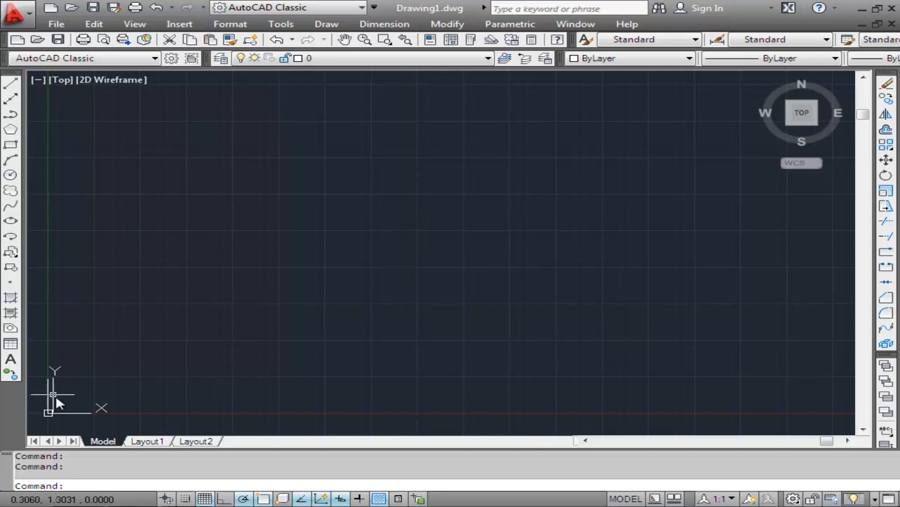
# - Set the drawing limits by accepting the default corners 0.0000,0.0000 and 12.0000,9.0000
pyautogui.click(222, 26)
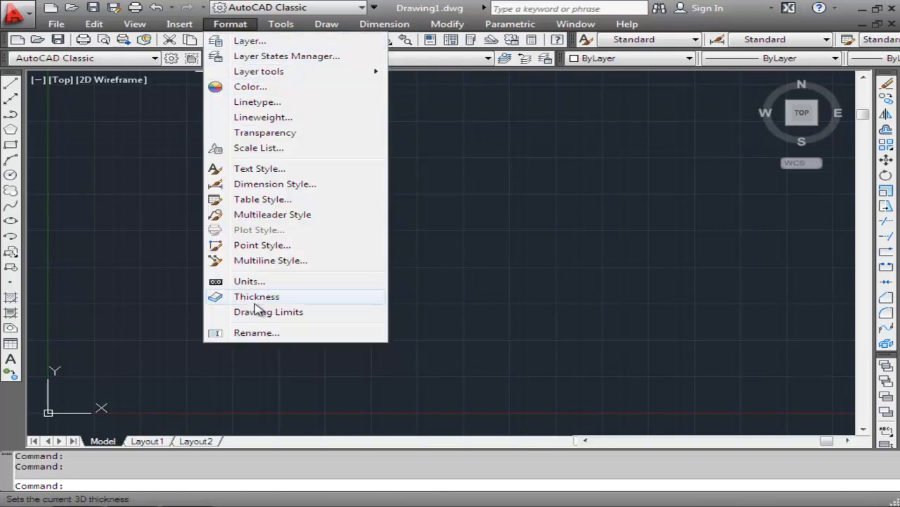
pyautogui.click(258, 314)
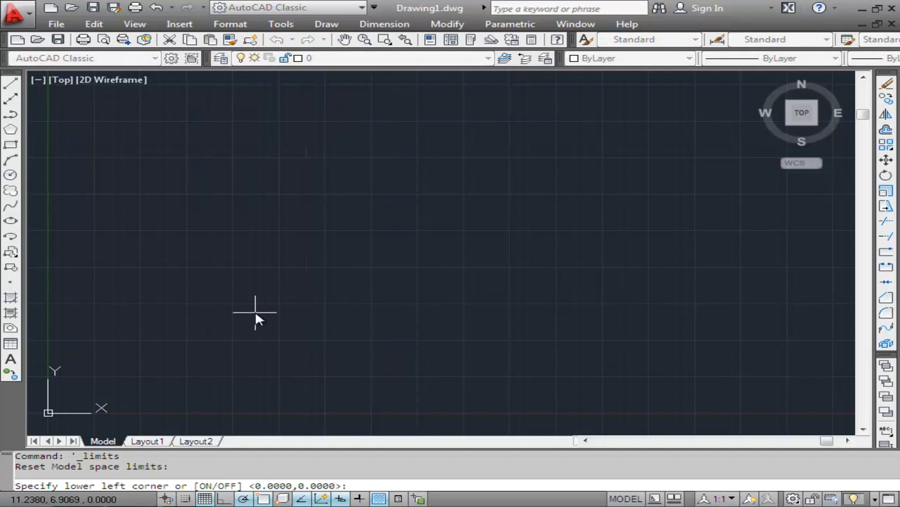
pyautogui.press('Return')
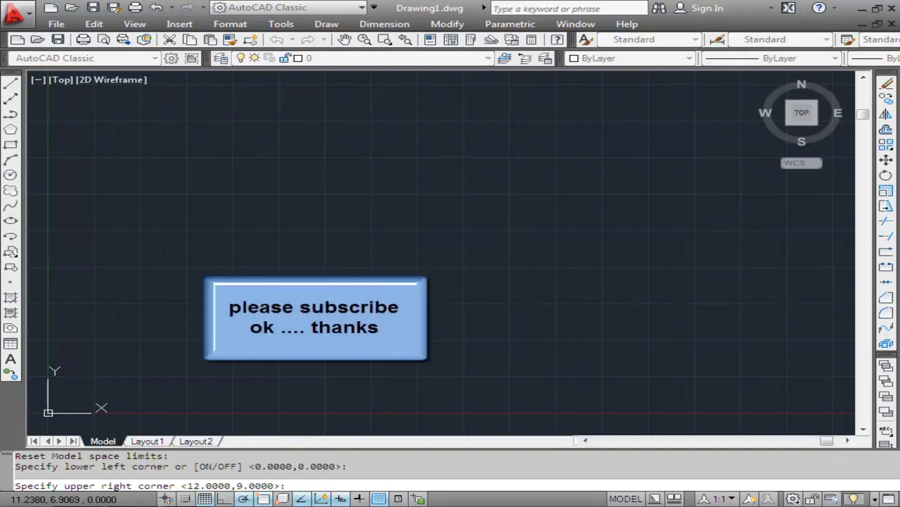
pyautogui.press('Return')
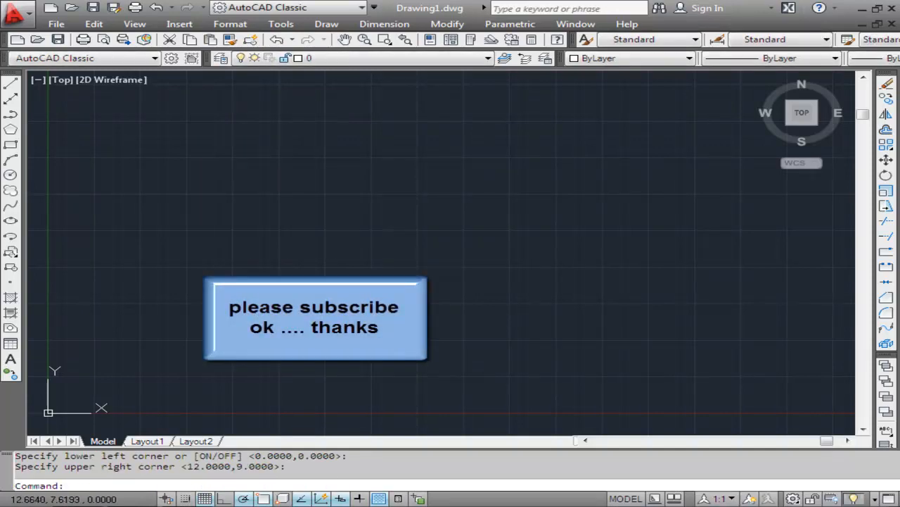
# - Create a new layer named "as kuda" and close the layer manager
pyautogui.click(240, 26)
pyautogui.click(239, 41)
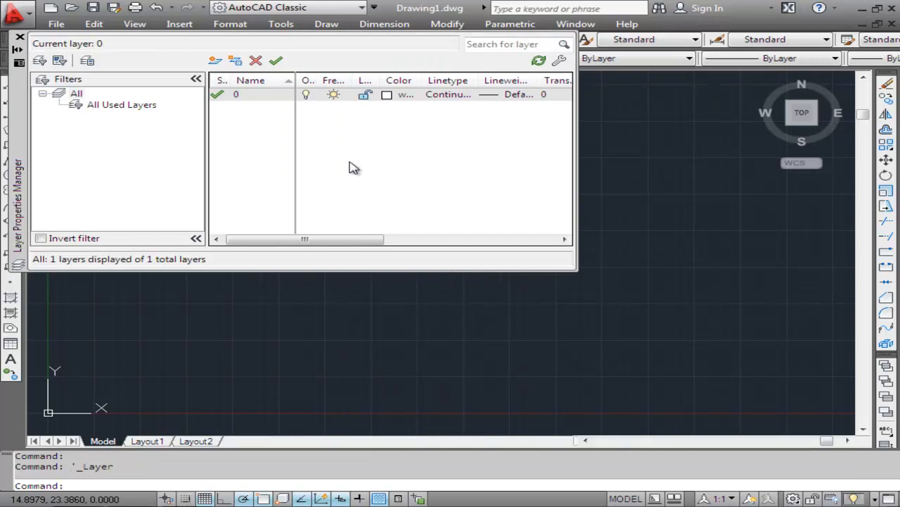
pyautogui.click(215, 62)
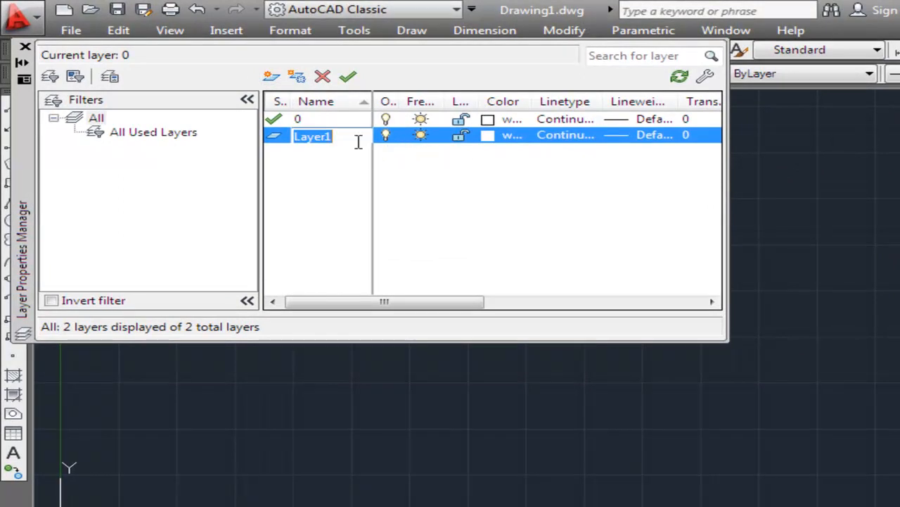
pyautogui.write('as kuda')
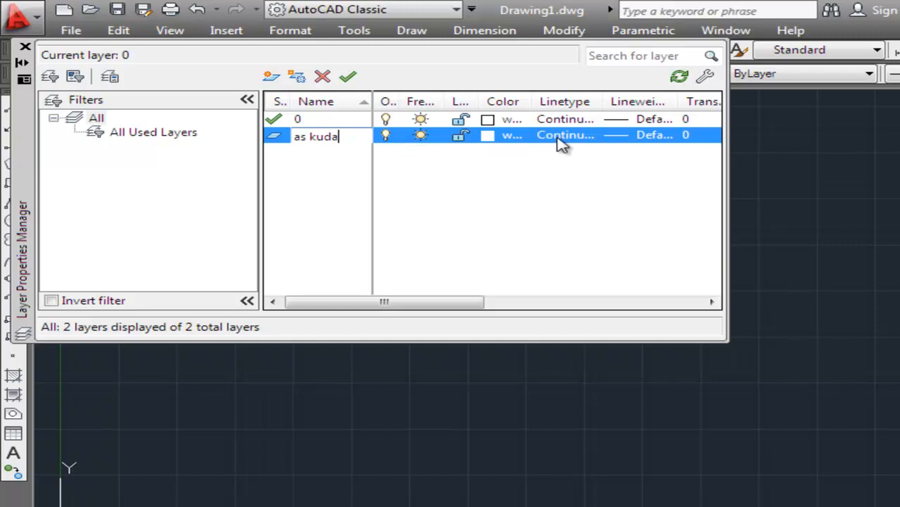
pyautogui.click(24, 47)
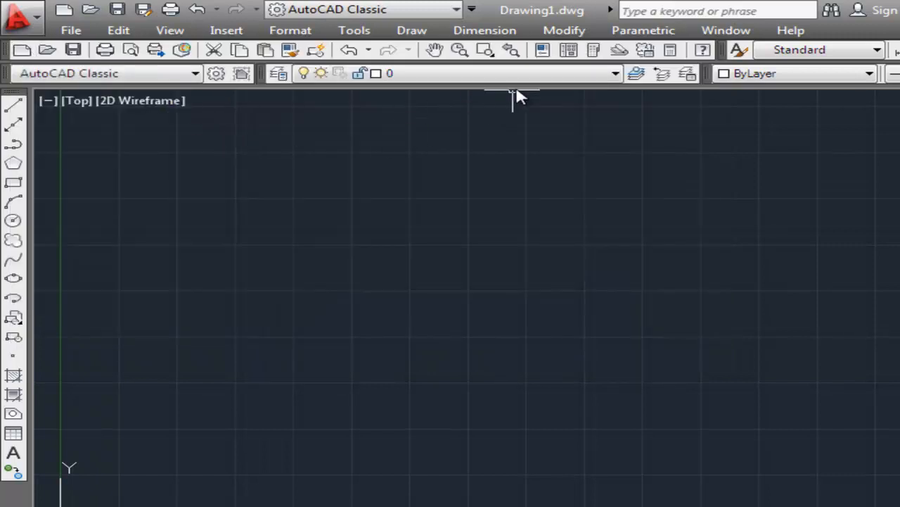
# - Set the "as kuda" layer's color to yellow, index 50, and make it the current layer
pyautogui.click(561, 73)
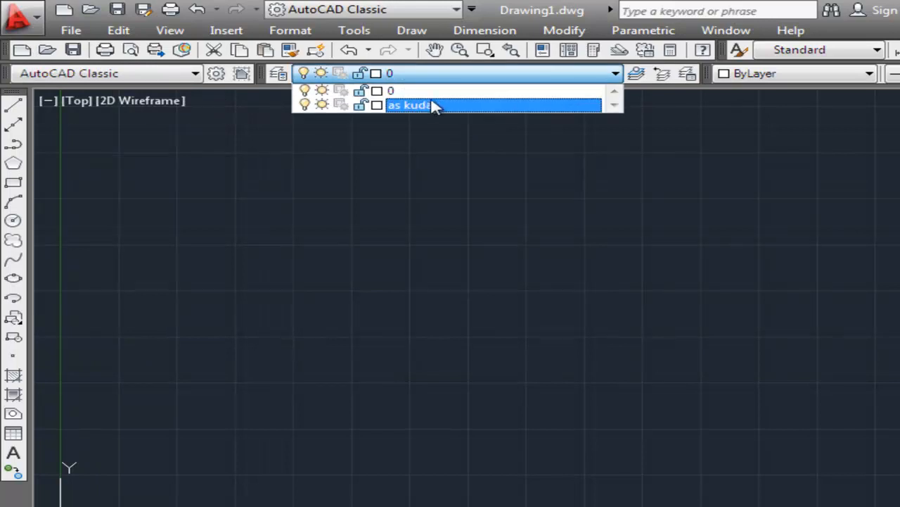
pyautogui.click(293, 31)
pyautogui.click(293, 32)
pyautogui.click(300, 53)
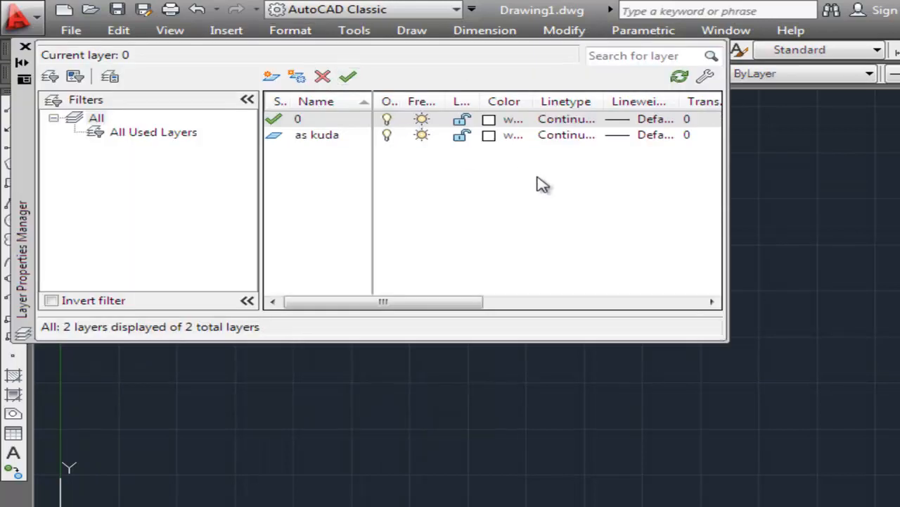
pyautogui.click(487, 136)
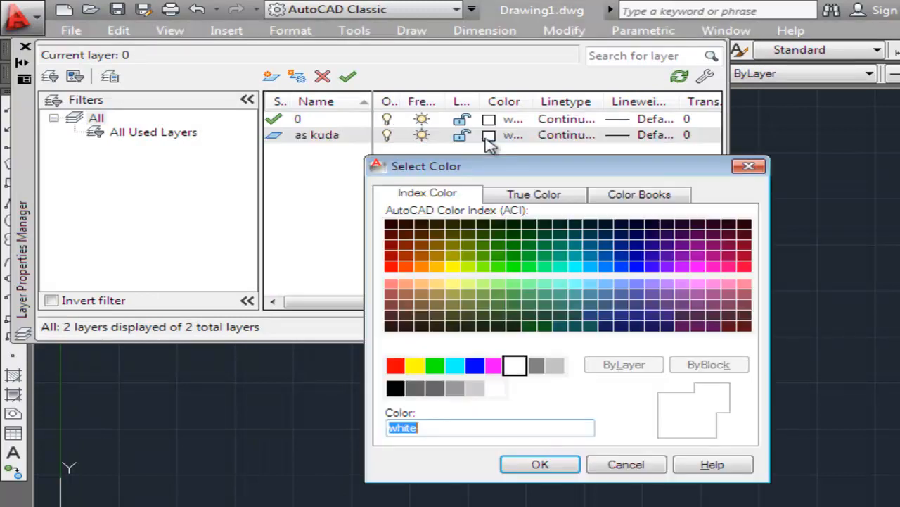
pyautogui.click(452, 268)
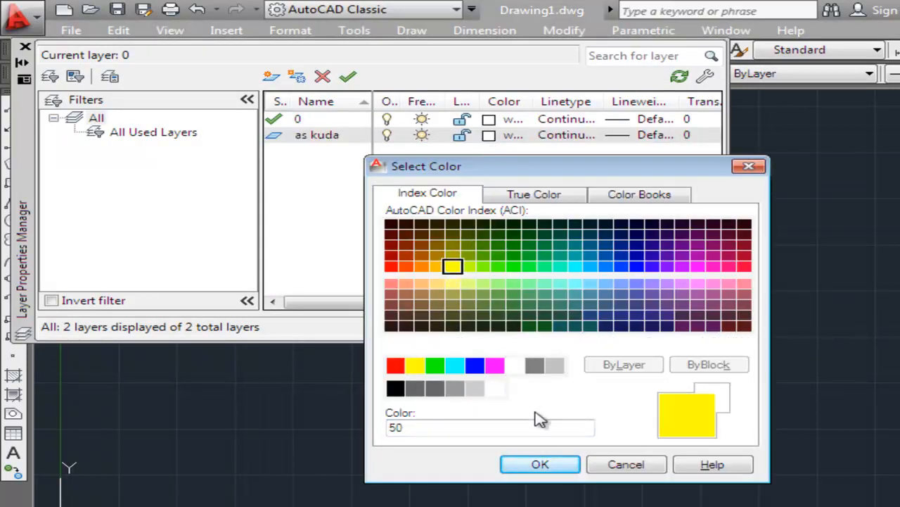
pyautogui.click(540, 464)
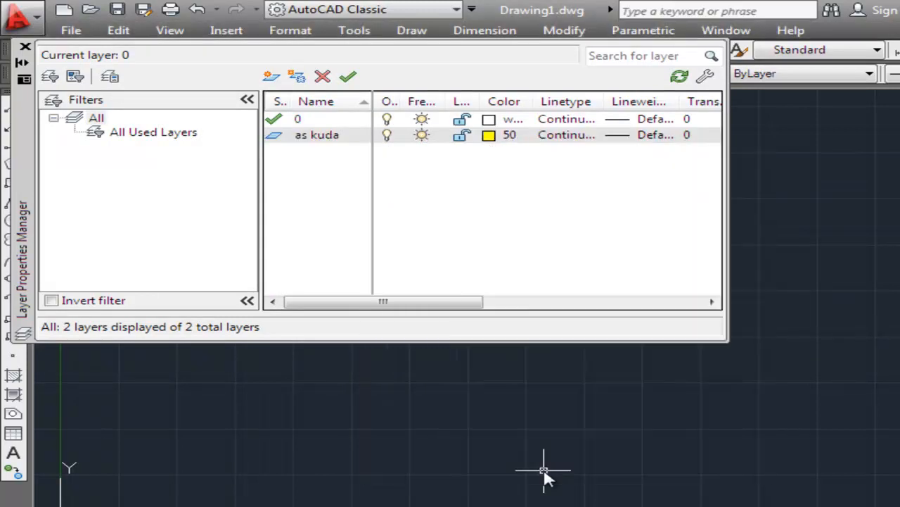
pyautogui.click(24, 46)
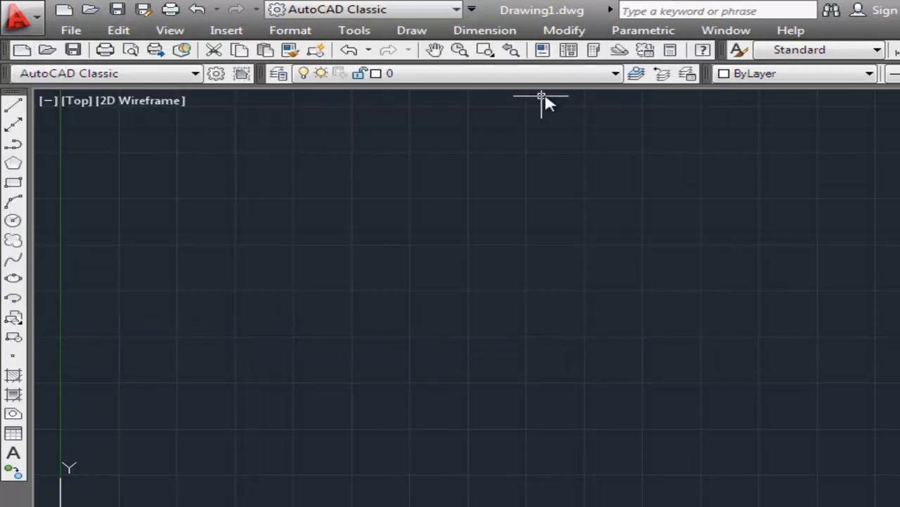
pyautogui.click(616, 74)
pyautogui.click(420, 107)
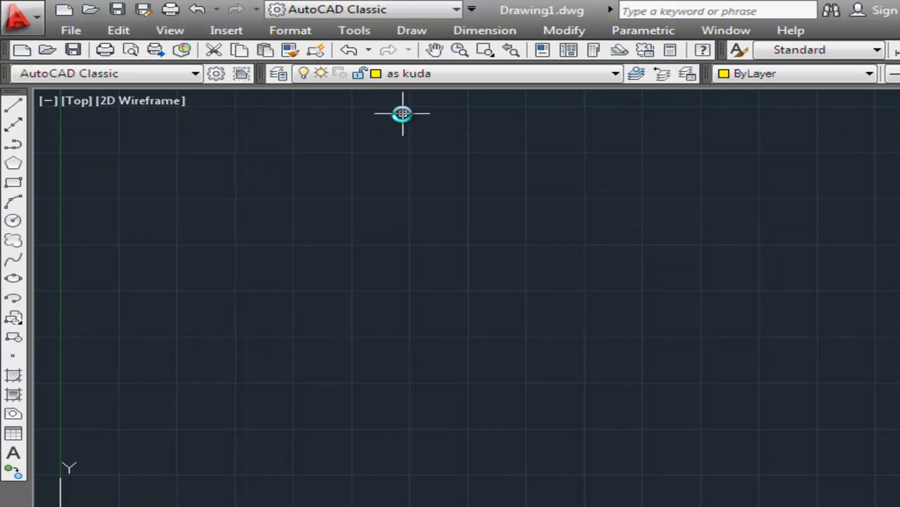
pyautogui.click(412, 31)
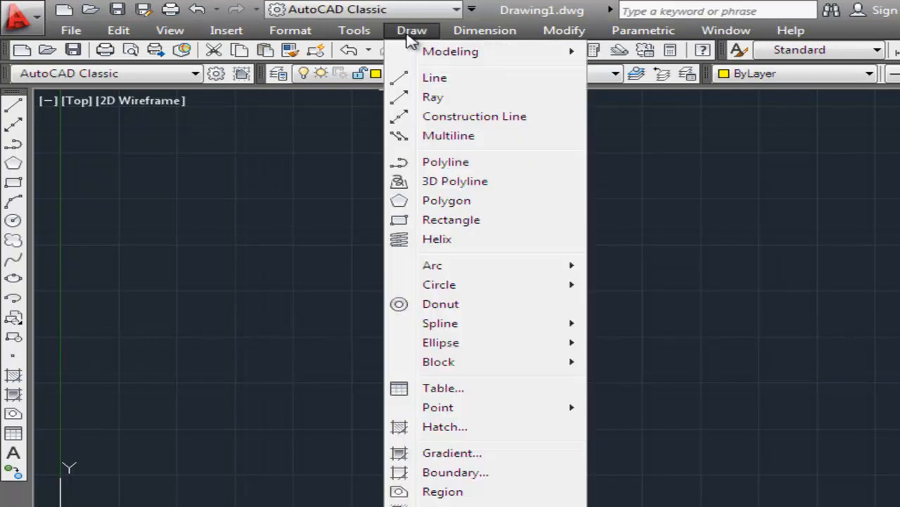
pyautogui.click(430, 79)
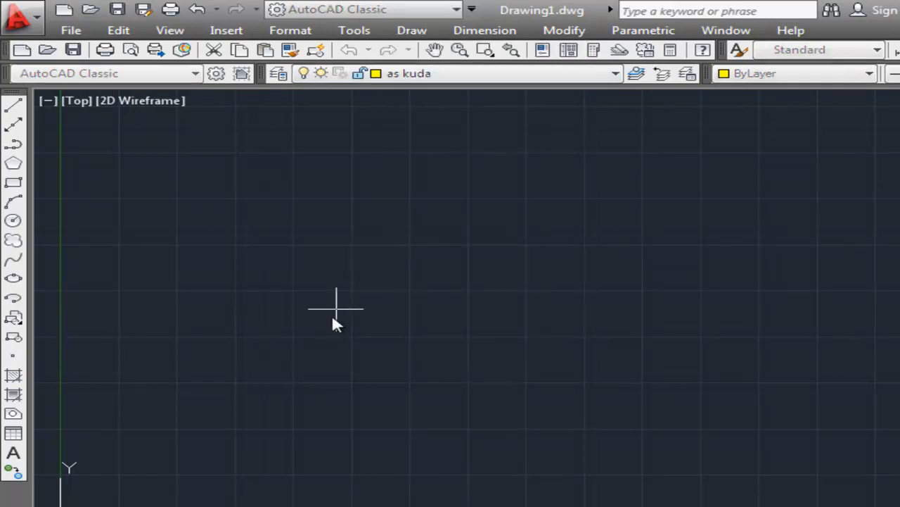
pyautogui.click(172, 430)
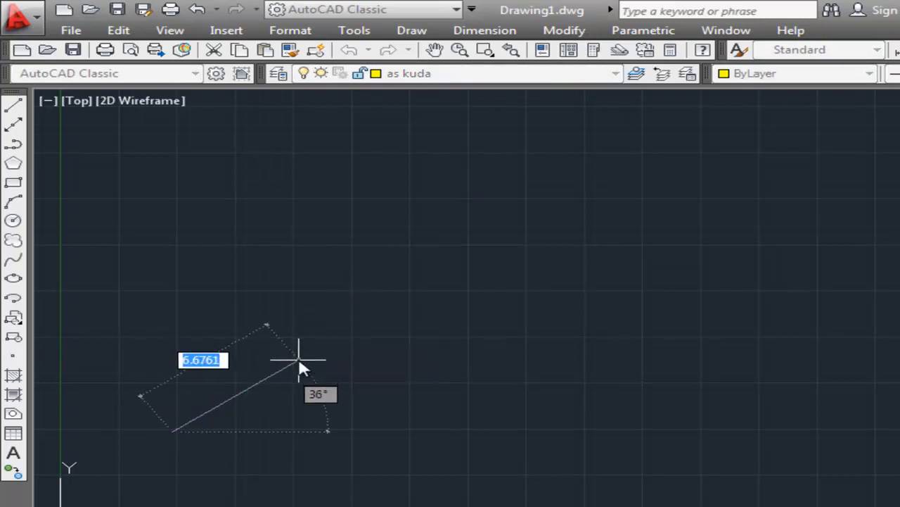
pyautogui.press('Escape')
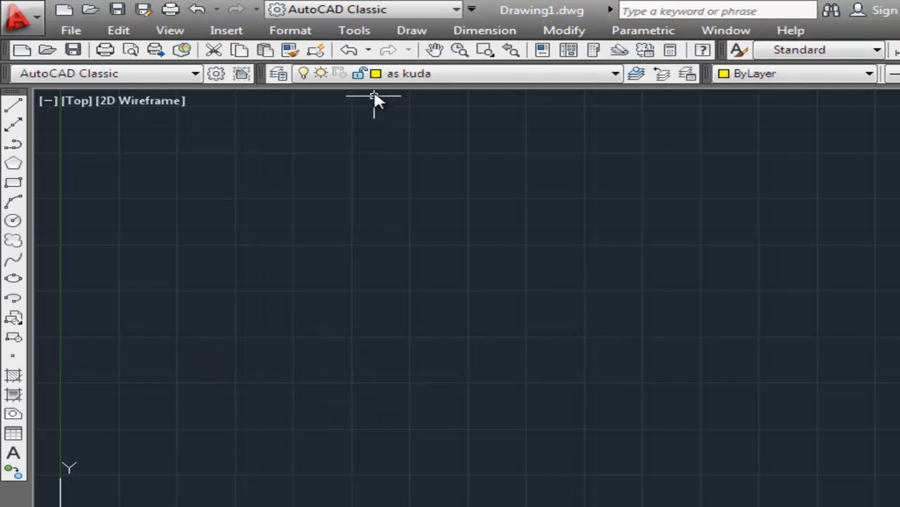
# - Draw a horizontal base line 10 units long to the right, starting near the lower-left area of the drawing
pyautogui.click(411, 32)
pyautogui.click(429, 80)
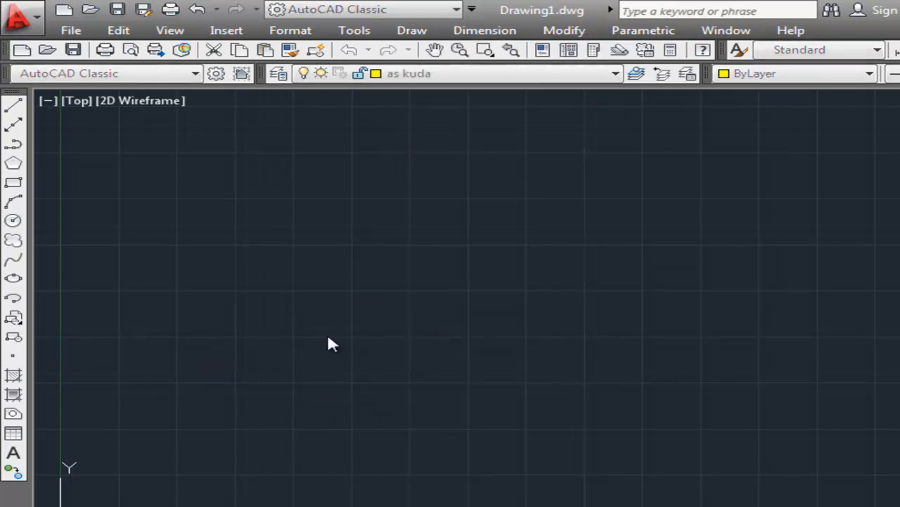
pyautogui.click(182, 443)
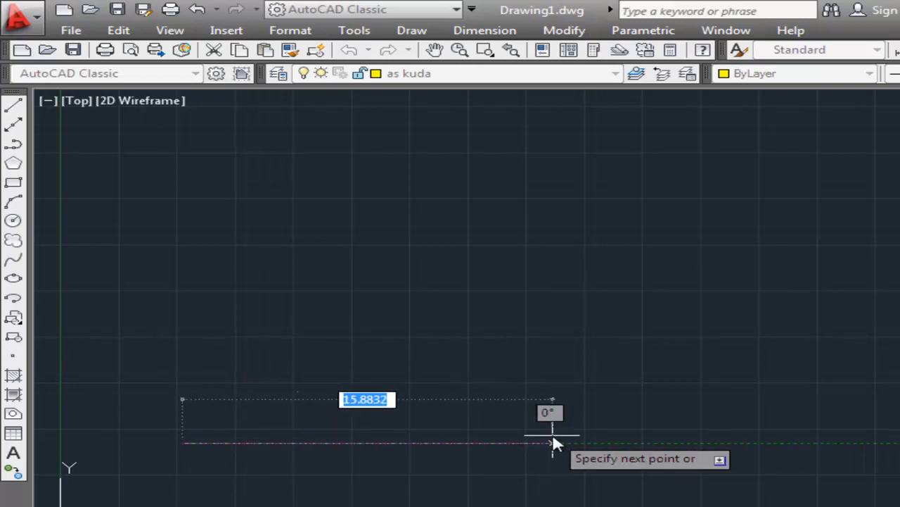
pyautogui.write('10')
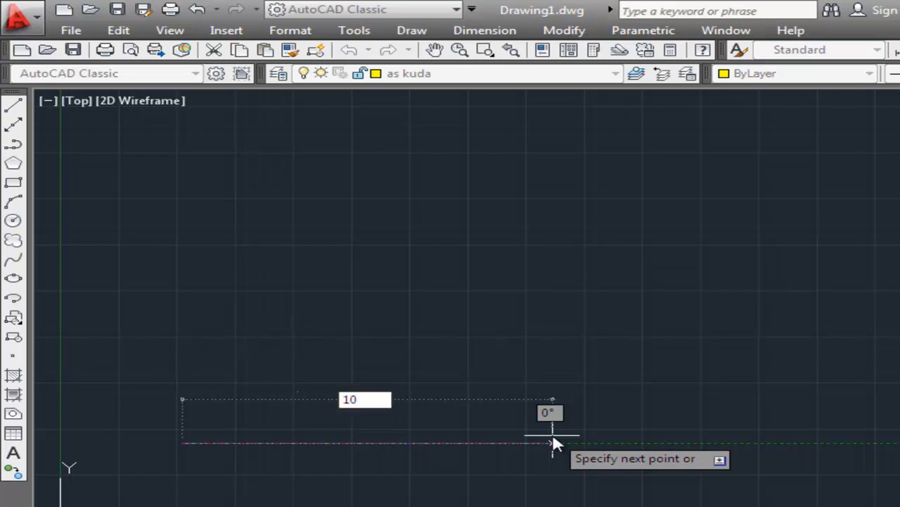
pyautogui.press('Return')
pyautogui.press('Return')
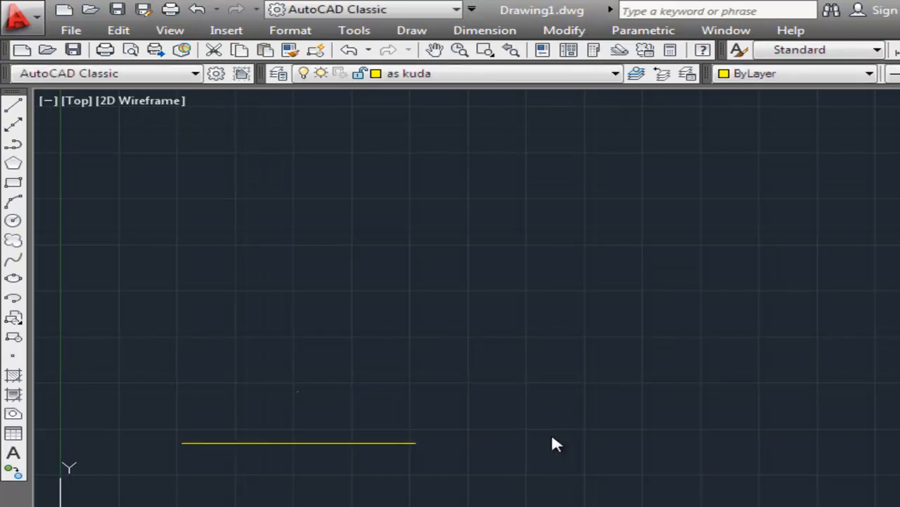
# - Draw a sloped line from the base line's left endpoint, 12 units long at an angle of 21 degrees
pyautogui.click(412, 30)
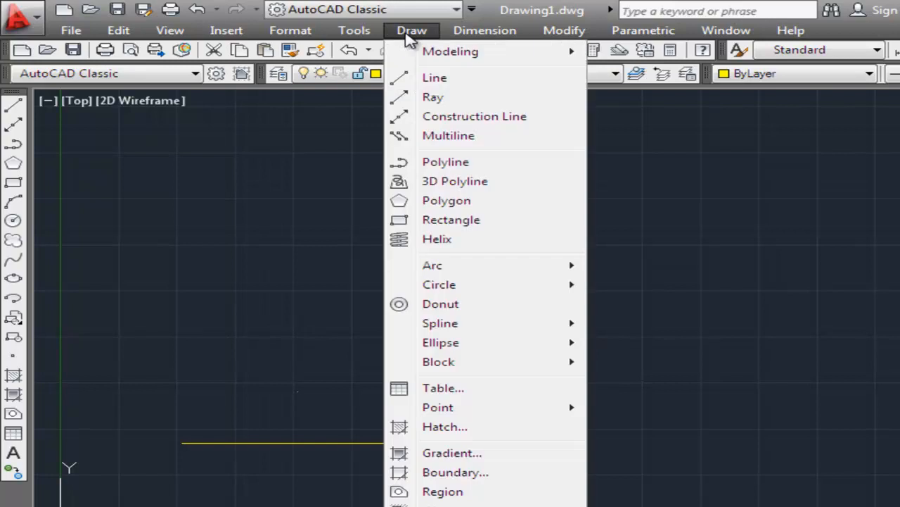
pyautogui.click(427, 77)
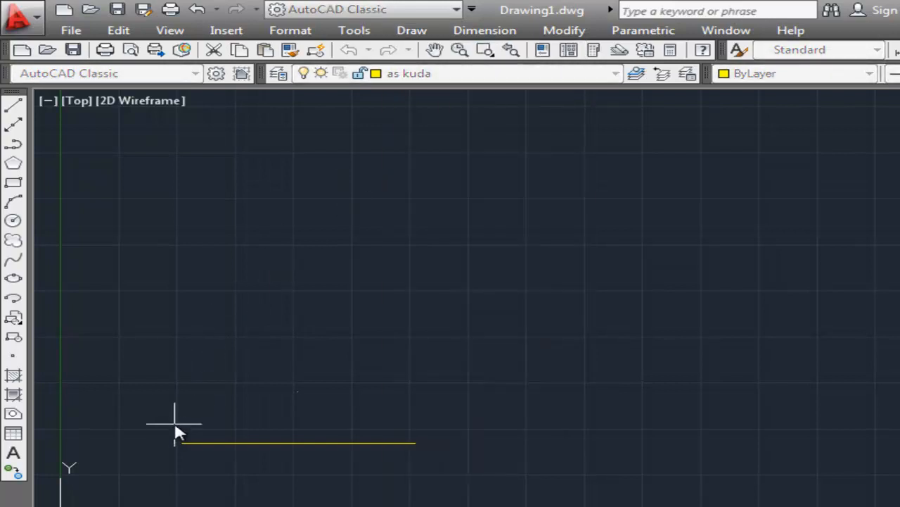
pyautogui.click(181, 442)
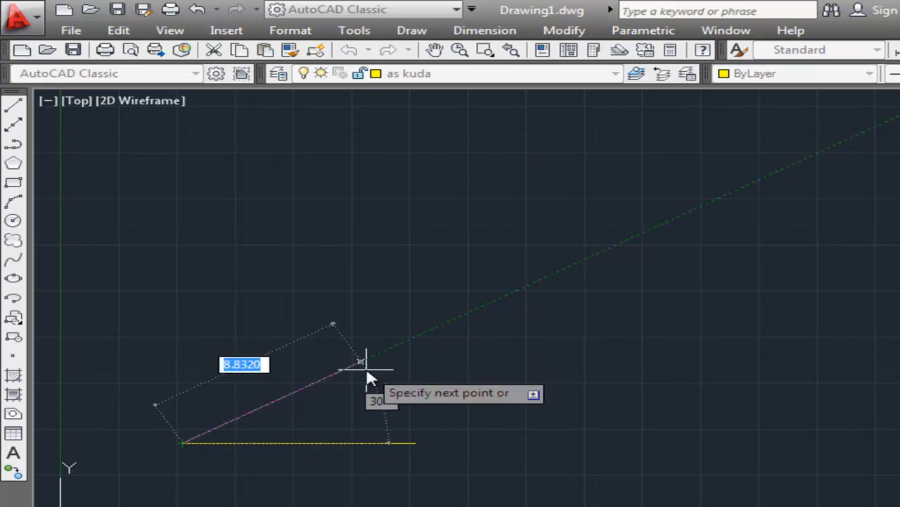
pyautogui.write('@')
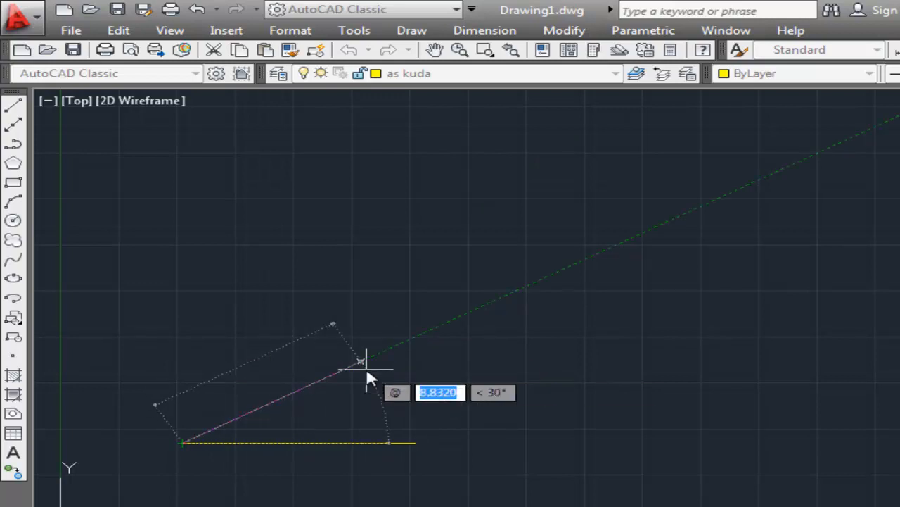
pyautogui.write('12')
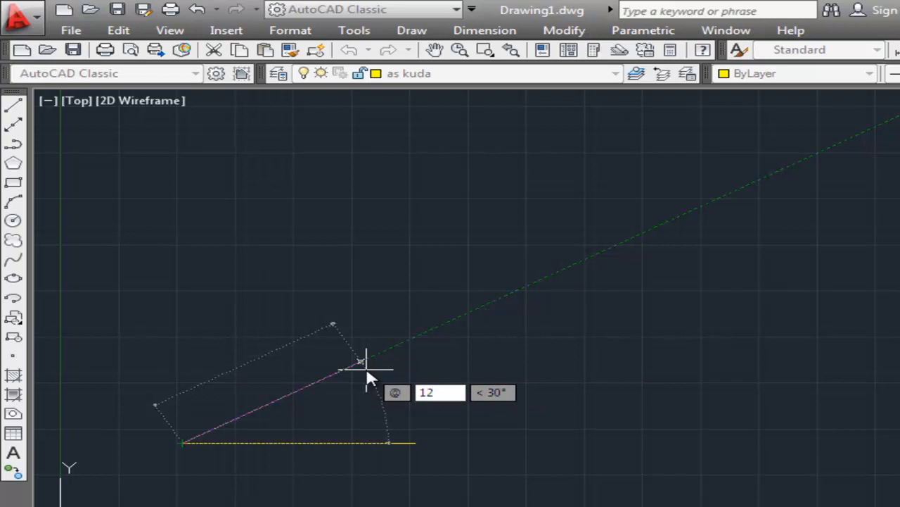
pyautogui.press('Tab')
pyautogui.write('21')
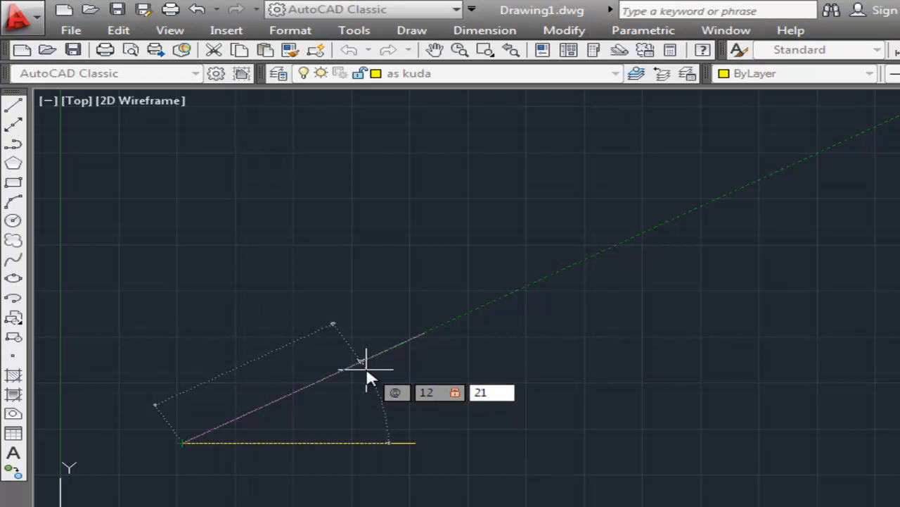
pyautogui.press('Return')
pyautogui.press('Return')
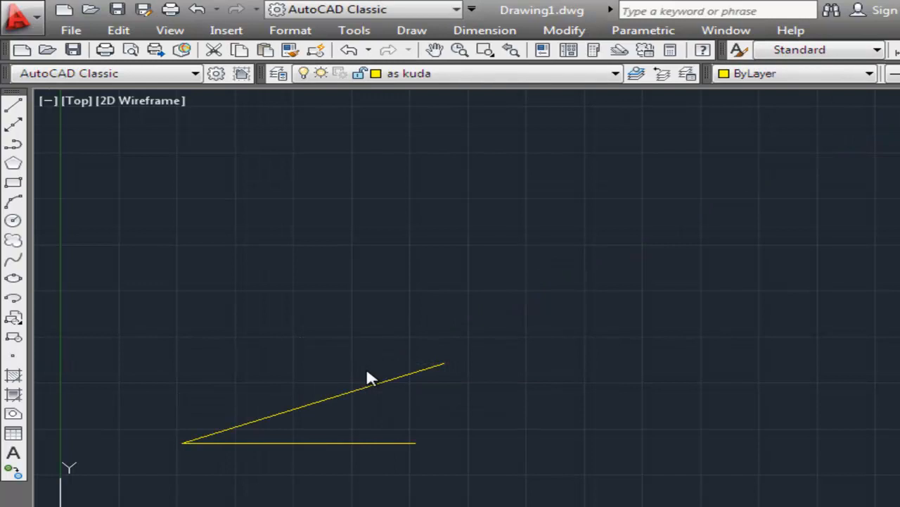
# - Draw a vertical line upward from the base line's right endpoint, extending past the sloped line
pyautogui.click(413, 34)
pyautogui.click(440, 81)
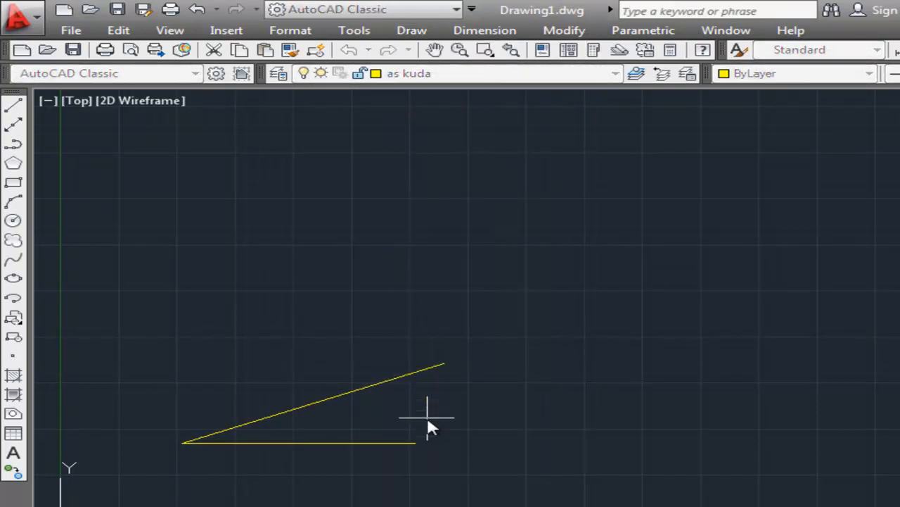
pyautogui.click(415, 443)
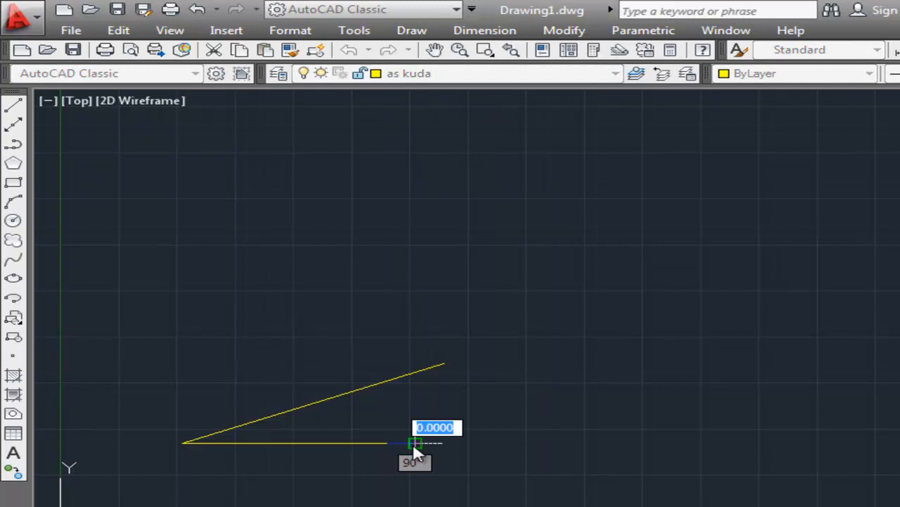
pyautogui.click(416, 320)
pyautogui.press('Return')
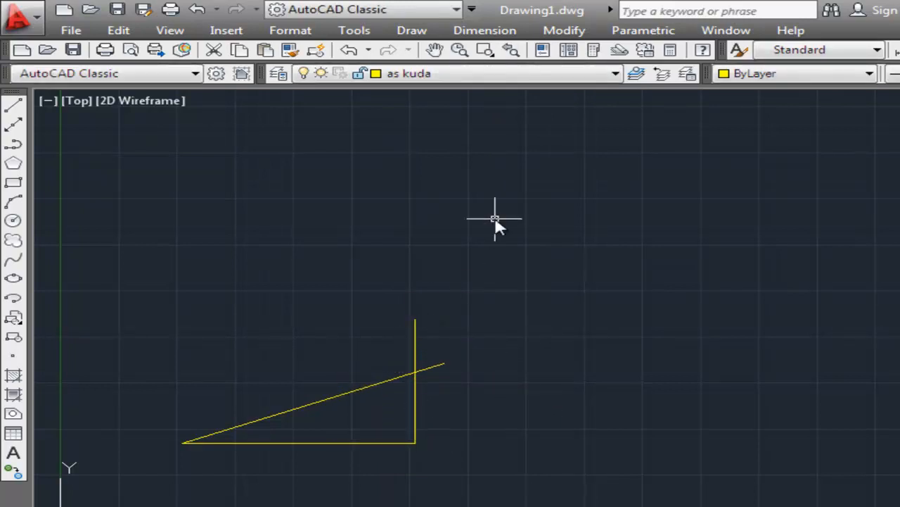
# - Trim the ends of the sloped and vertical lines that extend past their intersection, closing the triangle
pyautogui.click(563, 30)
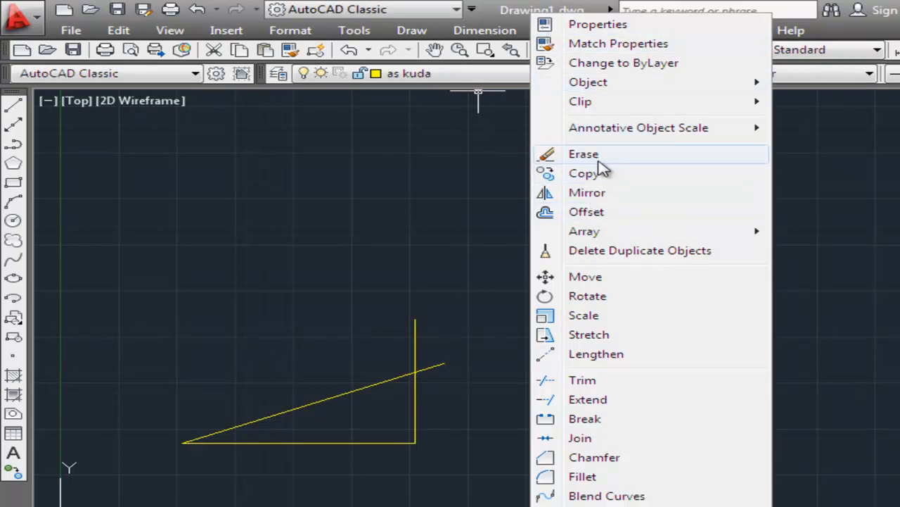
pyautogui.click(593, 380)
pyautogui.click(476, 308)
pyautogui.click(377, 406)
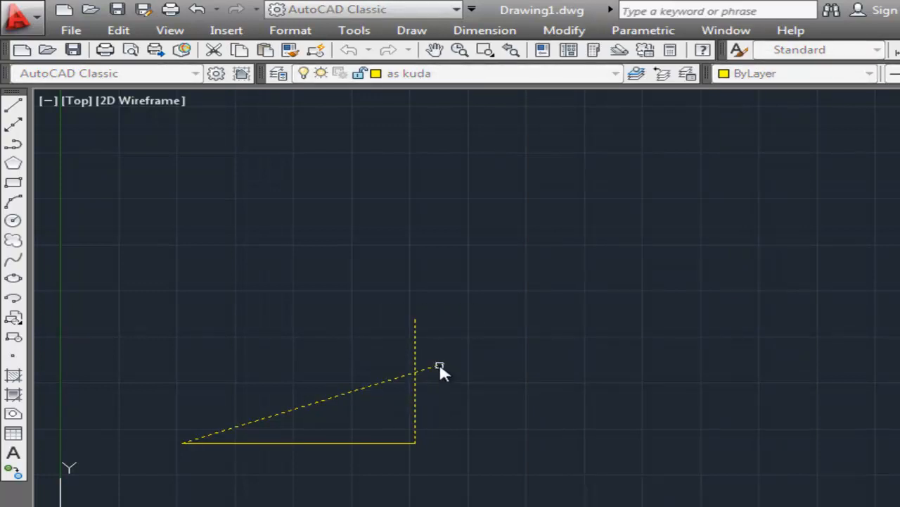
pyautogui.click(413, 346)
pyautogui.press('Return')
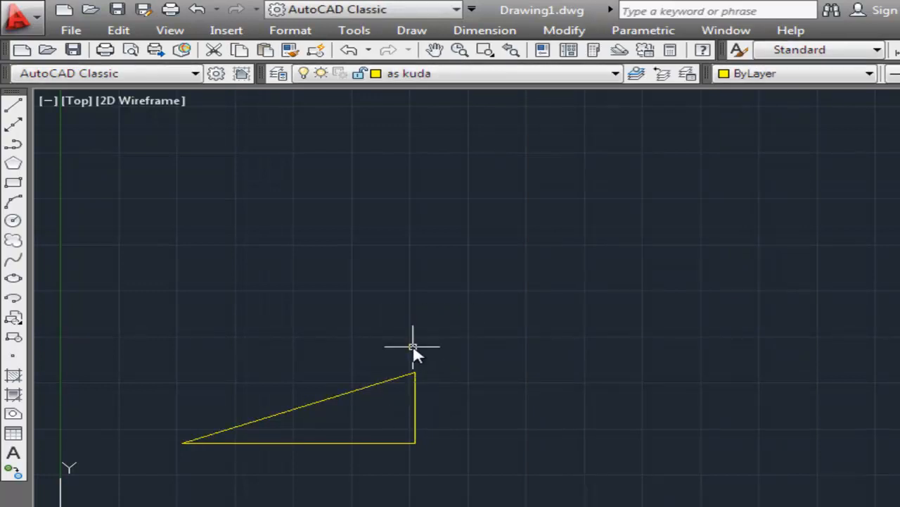
# - Create another layer with the default name and set its color to green, index 110
pyautogui.click(170, 31)
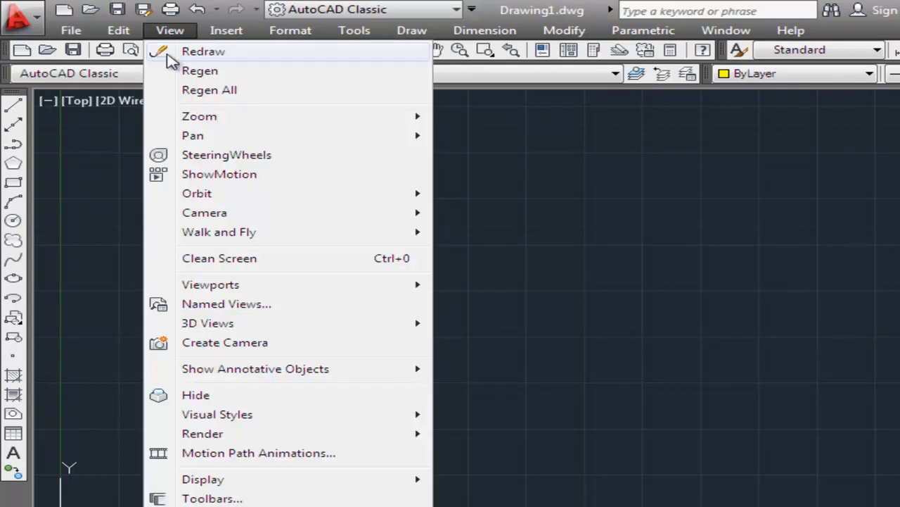
pyautogui.moveTo(187, 119)
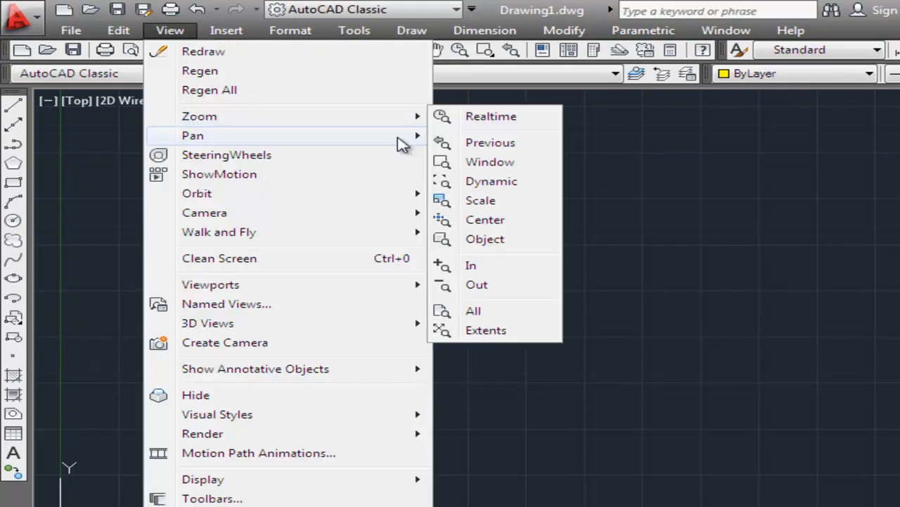
pyautogui.click(482, 331)
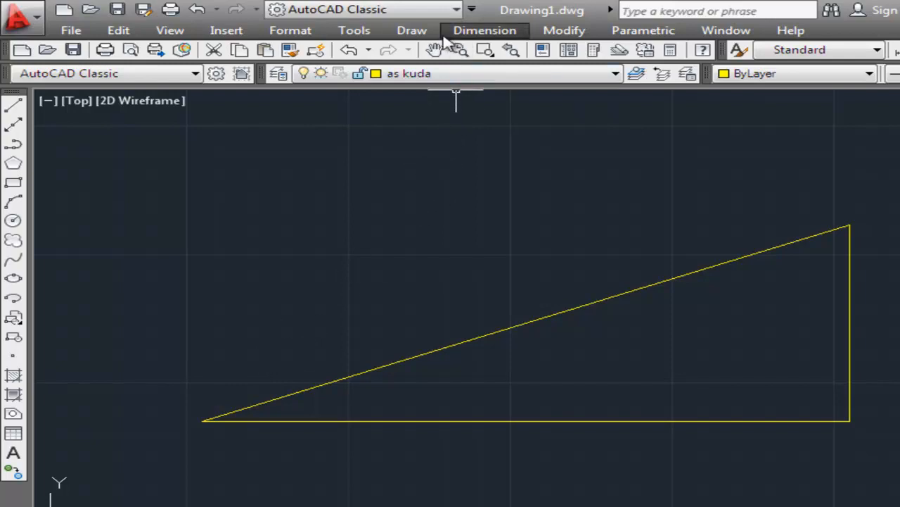
pyautogui.click(288, 30)
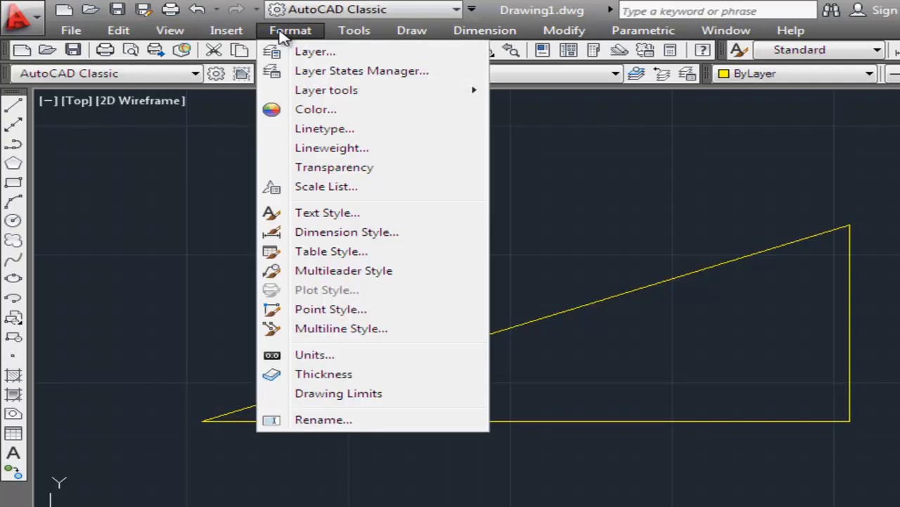
pyautogui.click(313, 52)
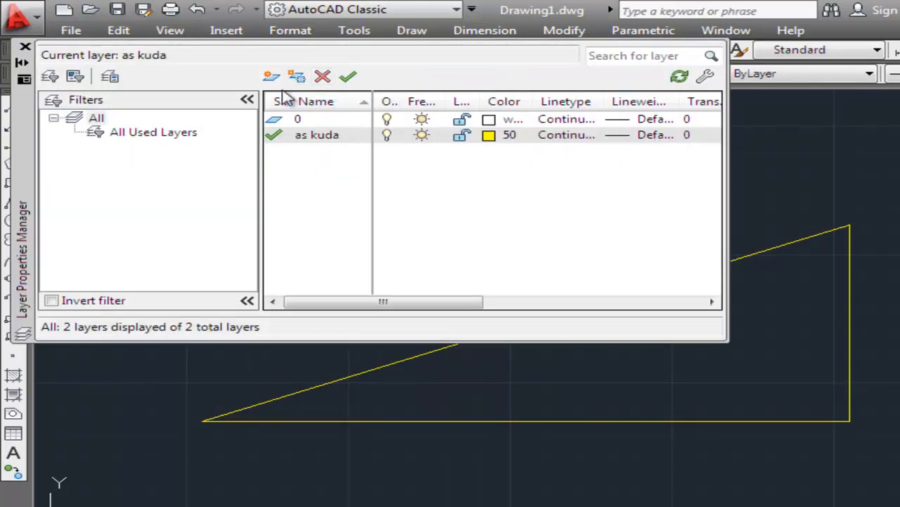
pyautogui.click(272, 76)
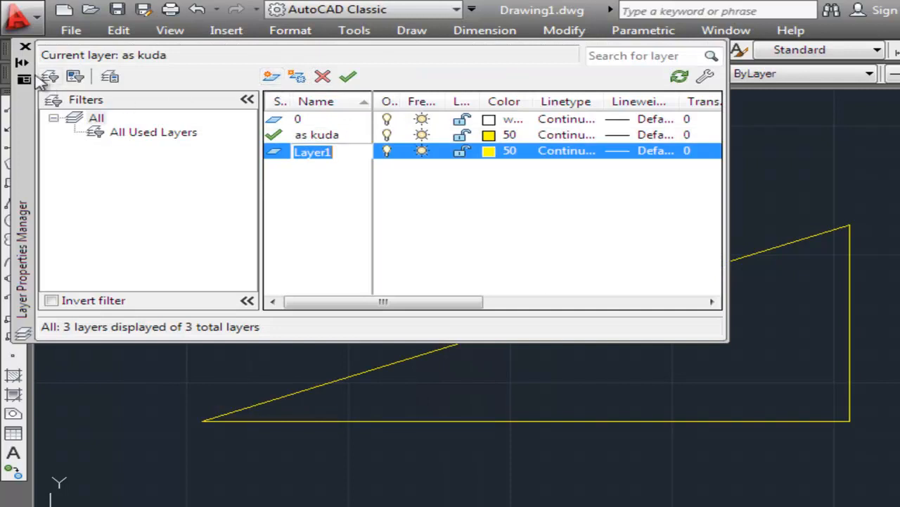
pyautogui.click(488, 151)
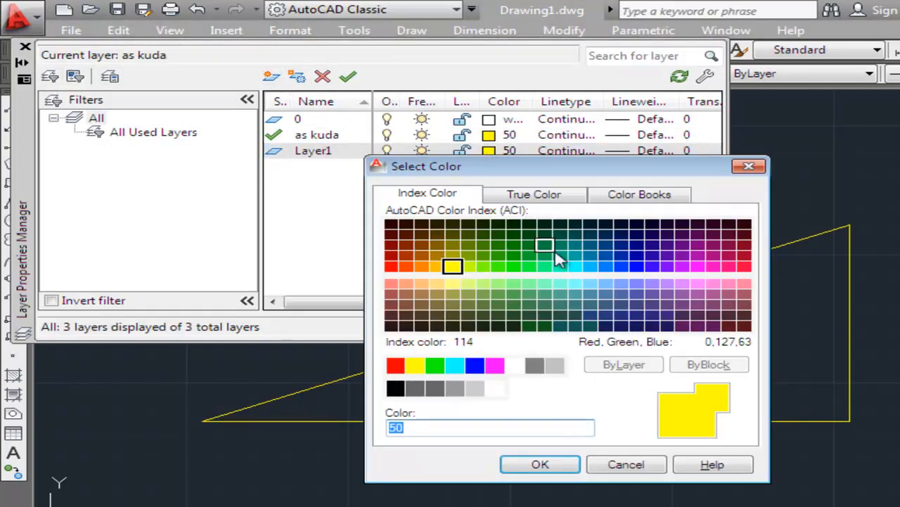
pyautogui.click(546, 265)
pyautogui.click(539, 464)
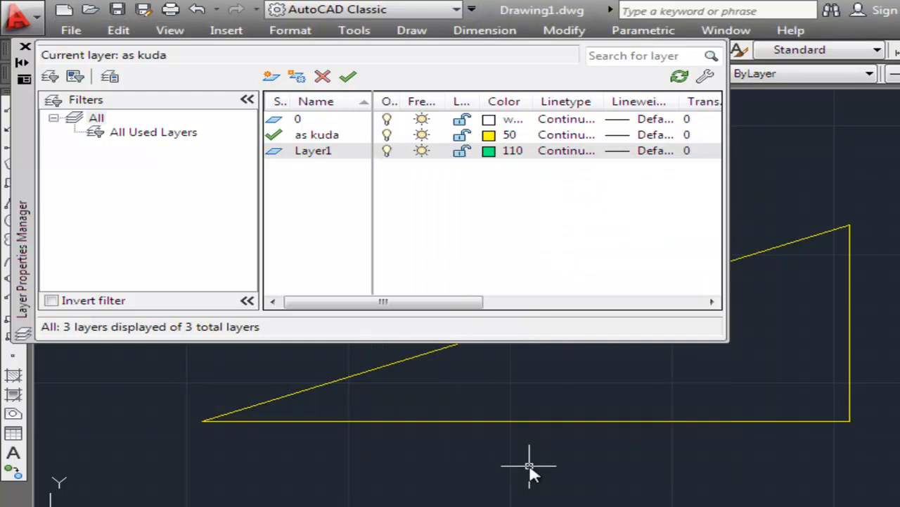
pyautogui.click(25, 47)
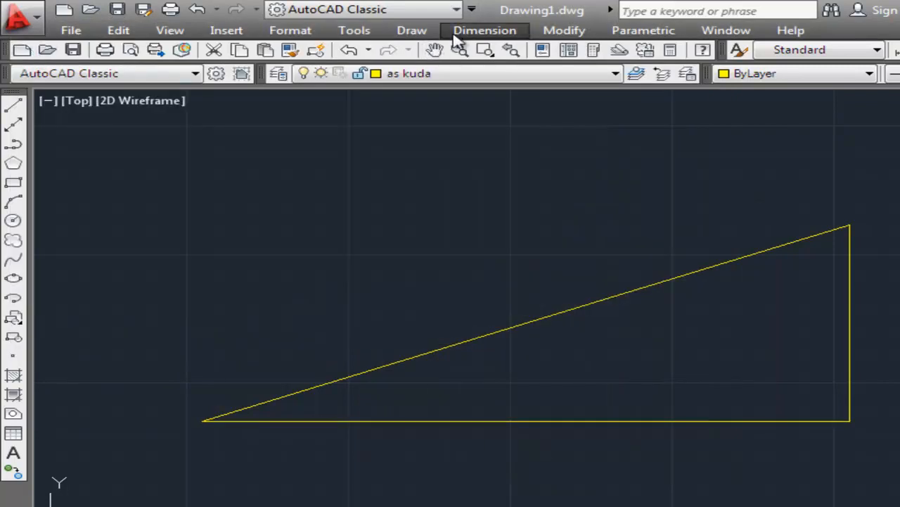
# - Make Layer1 the current layer and place an aligned dimension above the triangle's sloped line, from end to end
pyautogui.click(468, 73)
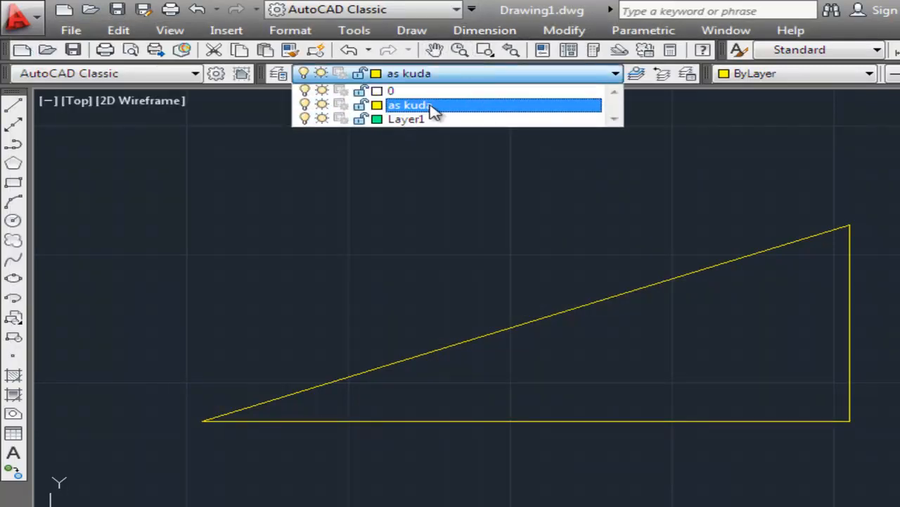
pyautogui.click(422, 118)
pyautogui.click(482, 31)
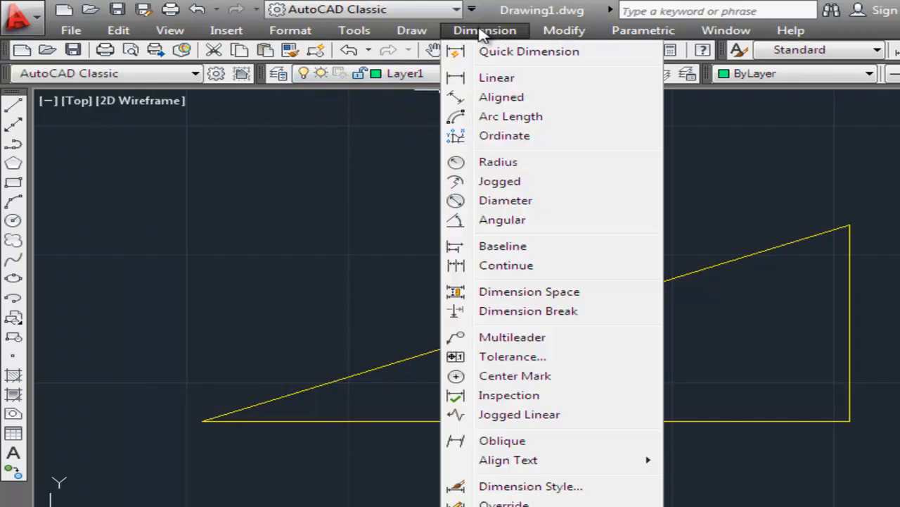
pyautogui.click(490, 95)
pyautogui.click(201, 421)
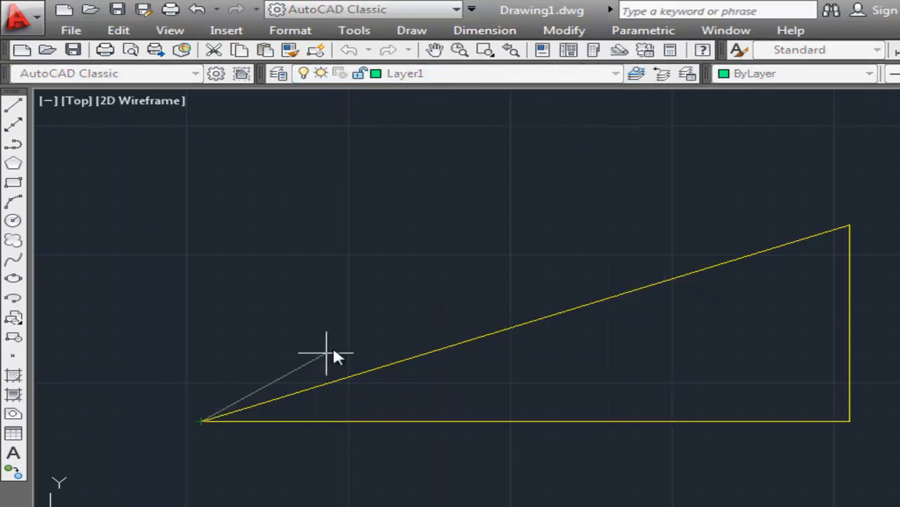
pyautogui.click(851, 227)
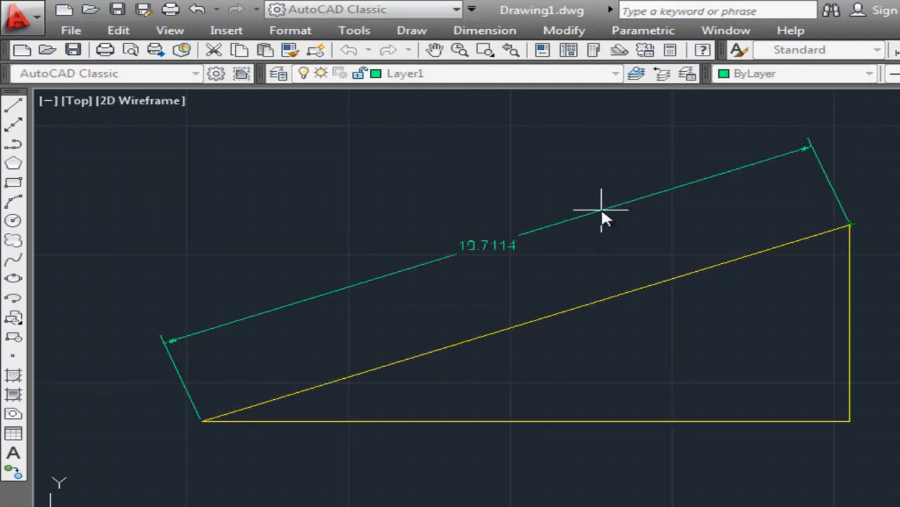
pyautogui.click(601, 209)
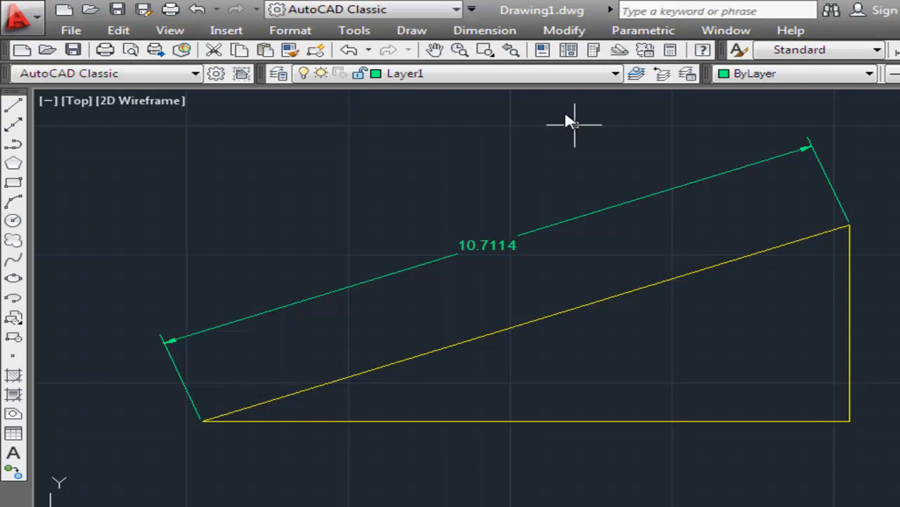
pyautogui.click(563, 30)
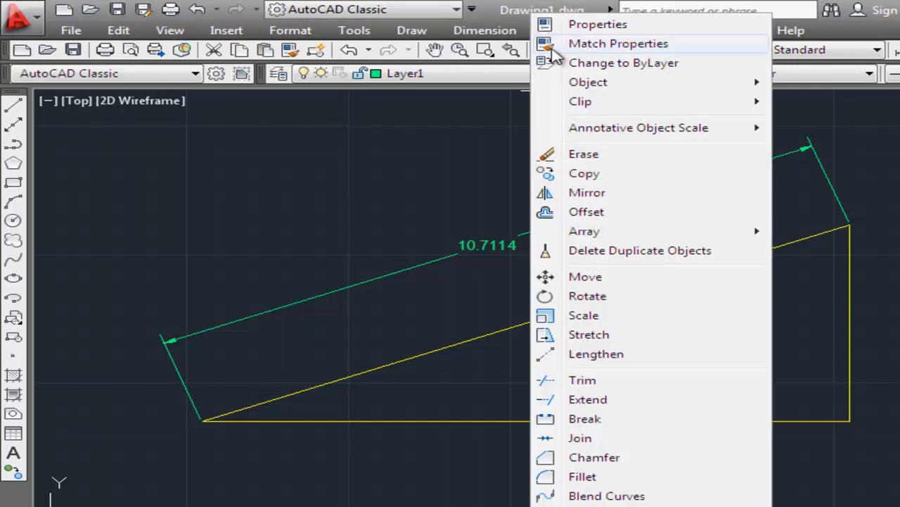
pyautogui.click(333, 168)
pyautogui.click(304, 183)
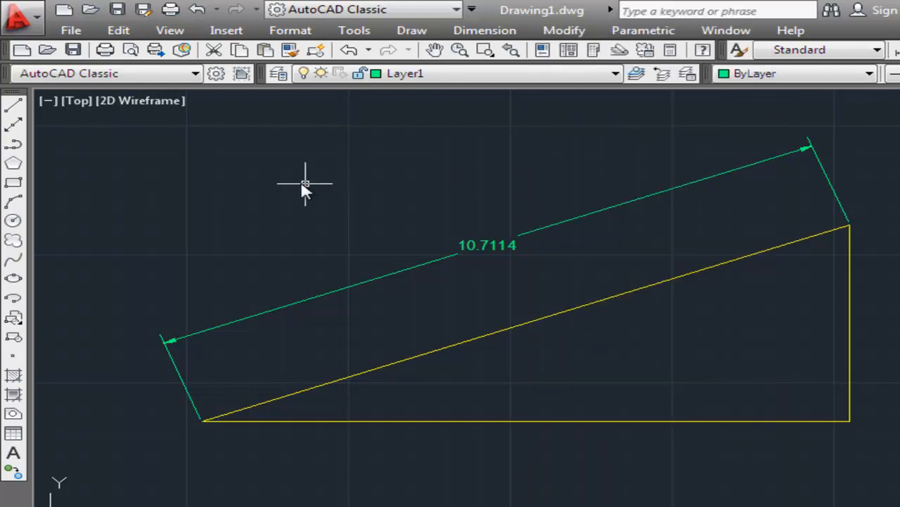
# - Mirror the triangle's three lines about its vertical side, keeping the originals and leaving out the dimension
pyautogui.click(171, 31)
pyautogui.moveTo(193, 124)
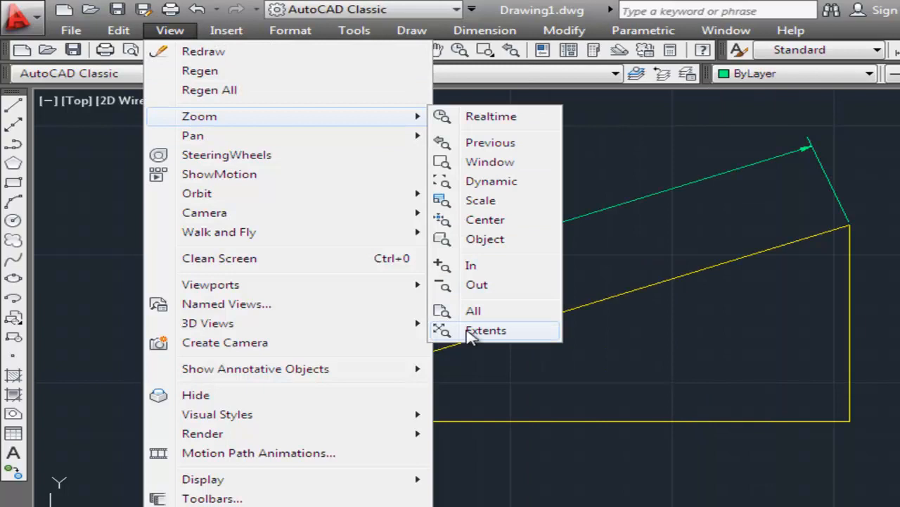
pyautogui.click(466, 331)
pyautogui.scroll(-8, 466, 331)
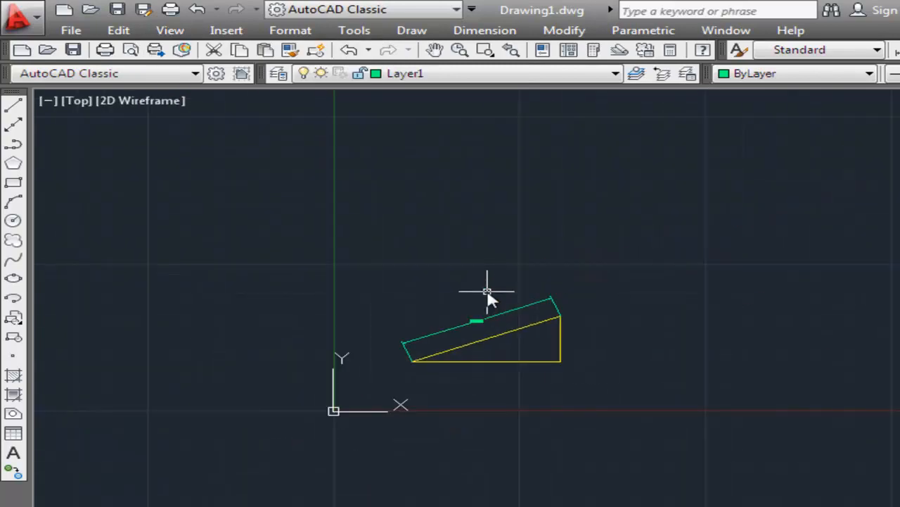
pyautogui.scroll(3, 486, 291)
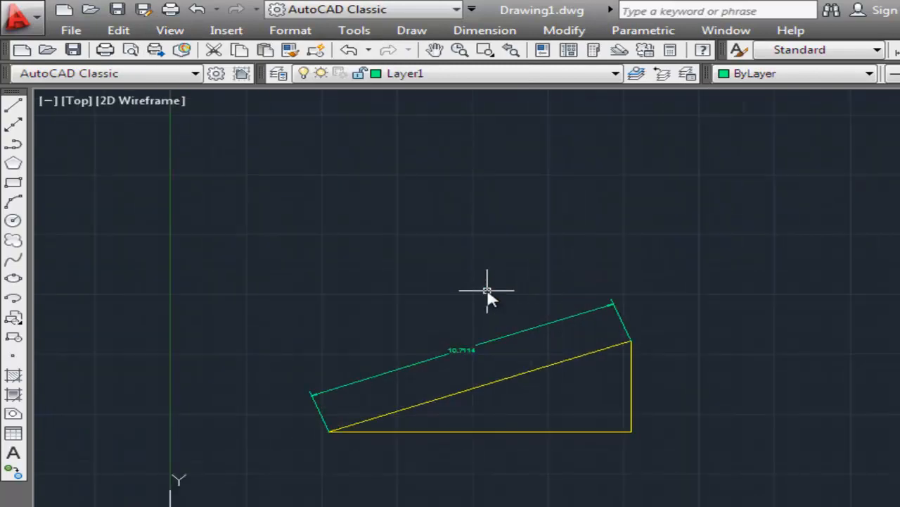
pyautogui.click(563, 31)
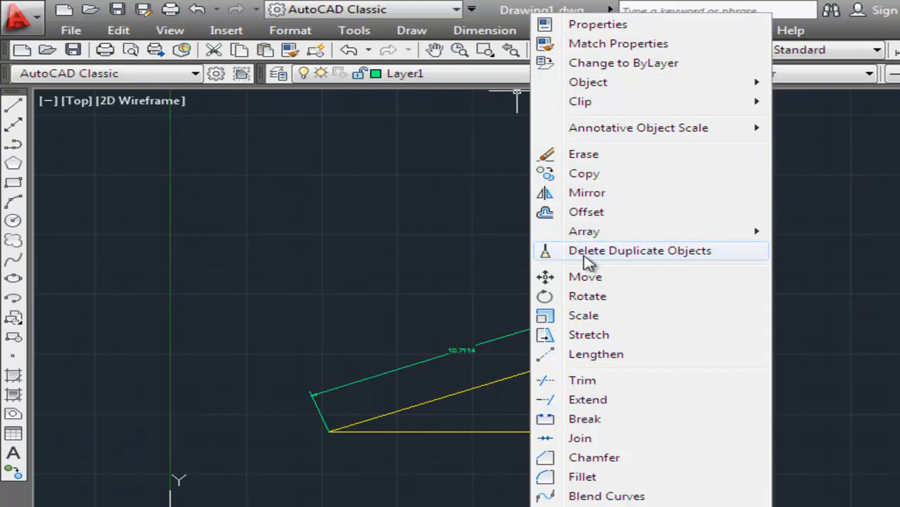
pyautogui.click(598, 193)
pyautogui.click(654, 363)
pyautogui.click(604, 435)
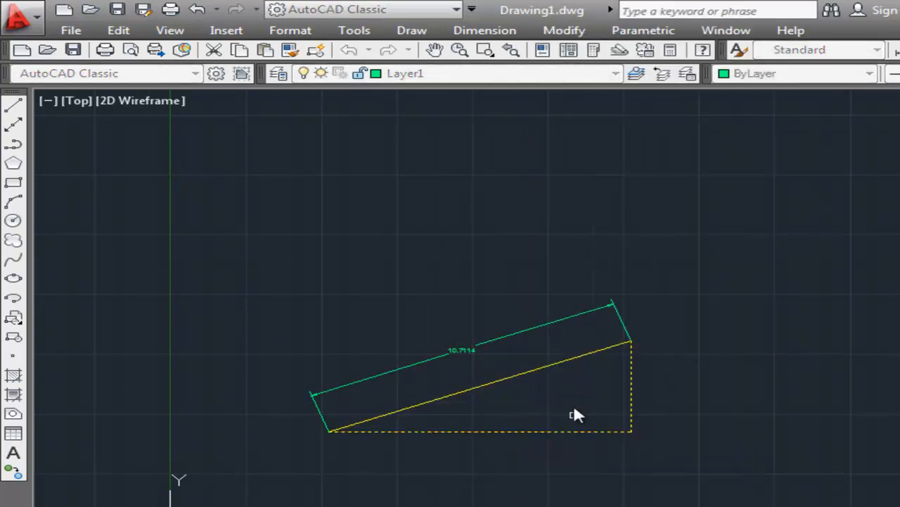
pyautogui.click(578, 358)
pyautogui.press('Return')
pyautogui.click(632, 429)
pyautogui.click(631, 342)
pyautogui.press('Return')
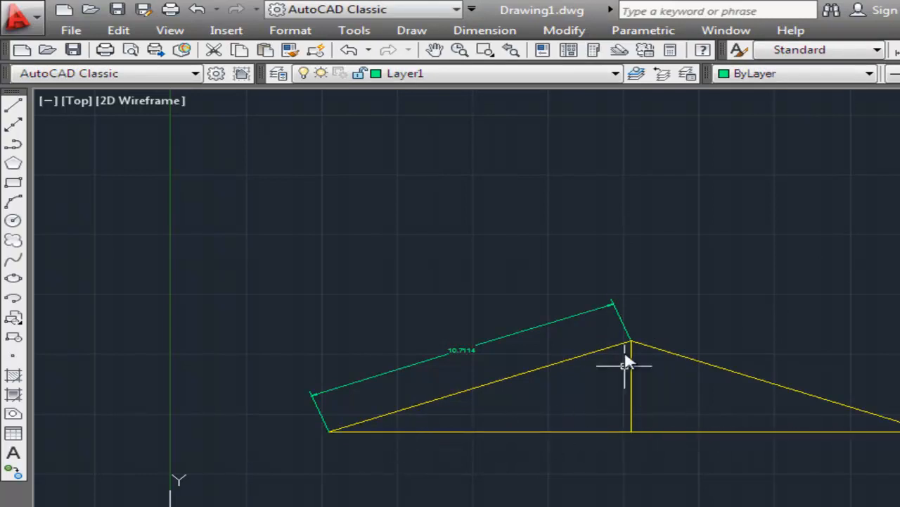
# - Undo the mirroring of the triangle
pyautogui.click(171, 32)
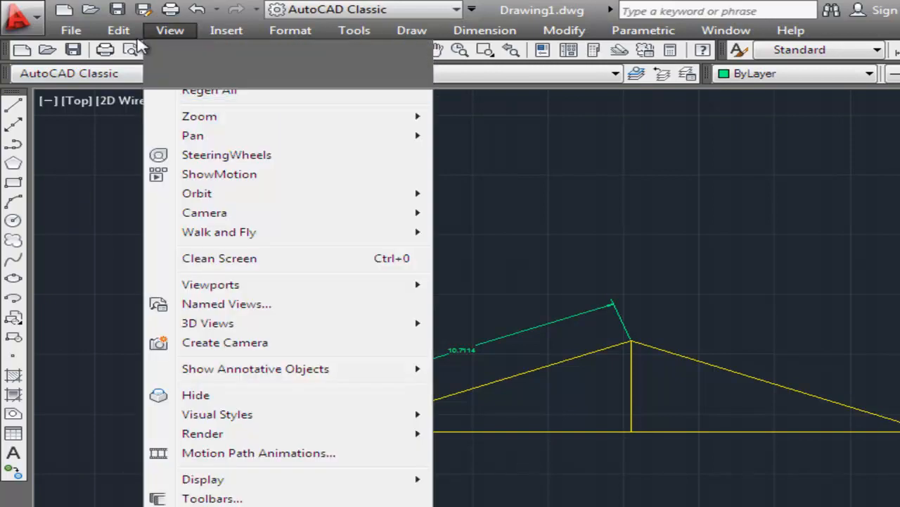
pyautogui.click(119, 31)
pyautogui.click(144, 53)
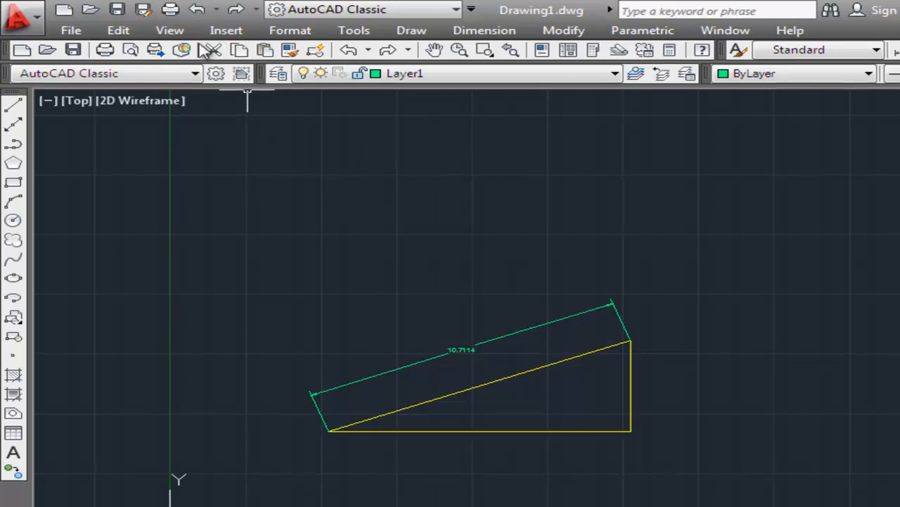
# - Set the point style to a circle with a plus-shaped cross through it
pyautogui.click(170, 31)
pyautogui.moveTo(185, 116)
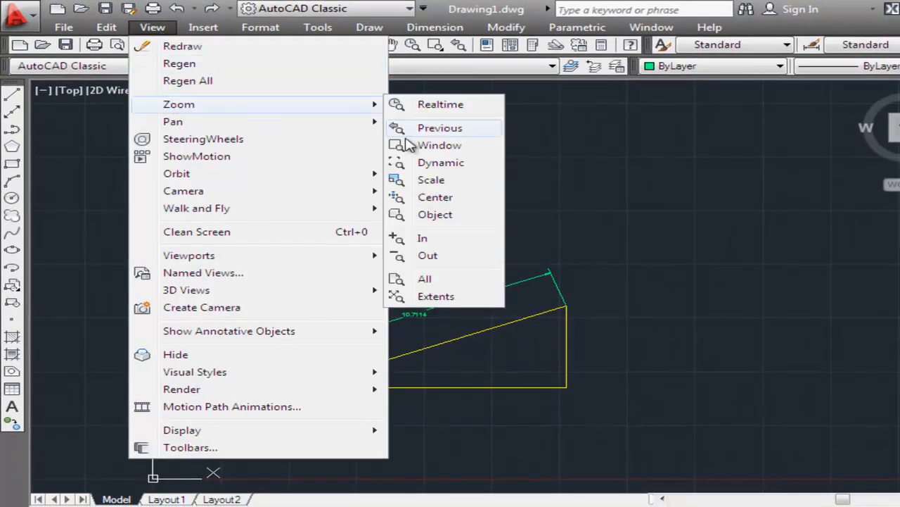
pyautogui.click(402, 295)
pyautogui.scroll(5, 423, 294)
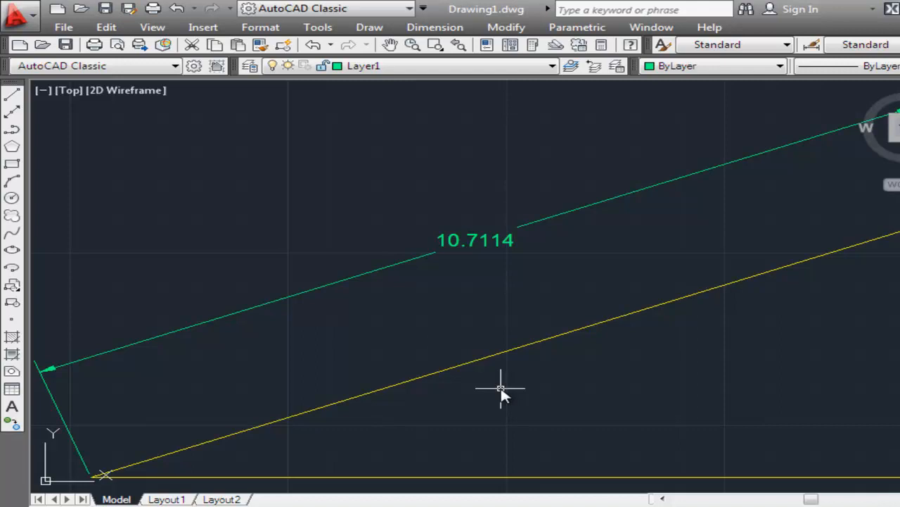
pyautogui.click(365, 27)
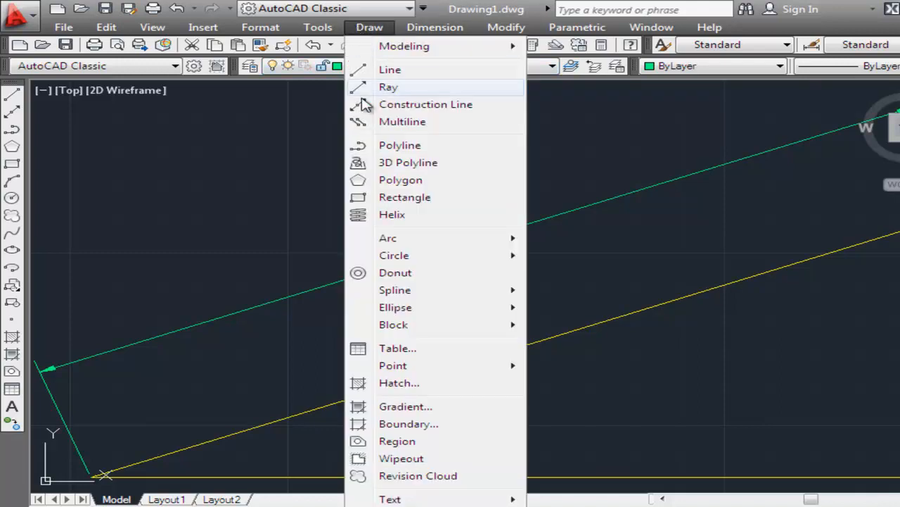
pyautogui.moveTo(403, 368)
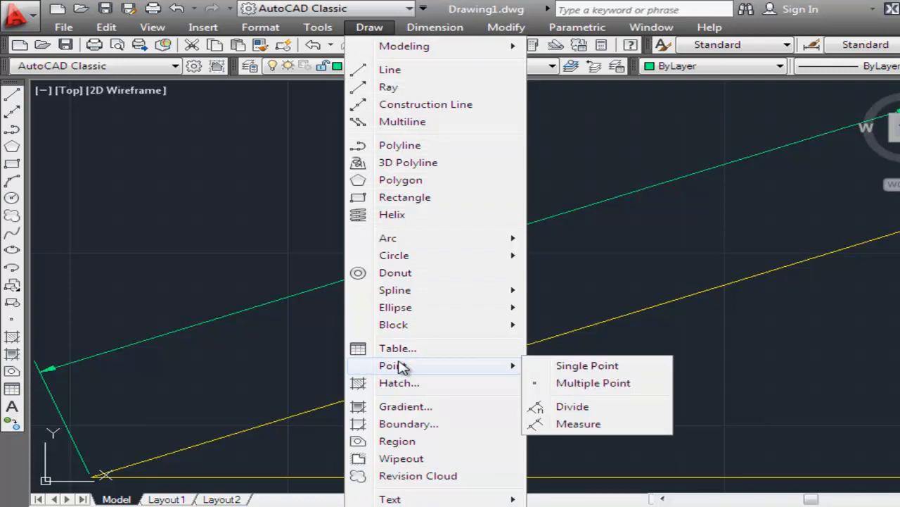
pyautogui.moveTo(252, 29)
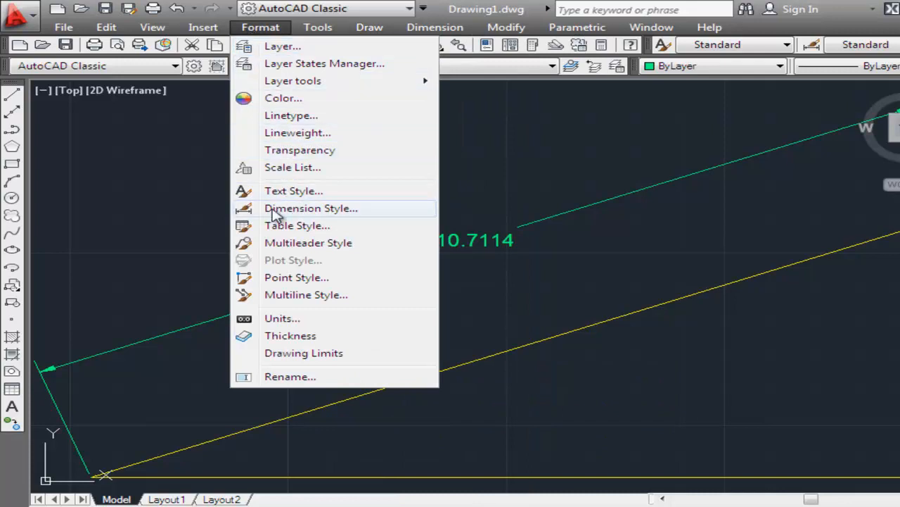
pyautogui.click(295, 279)
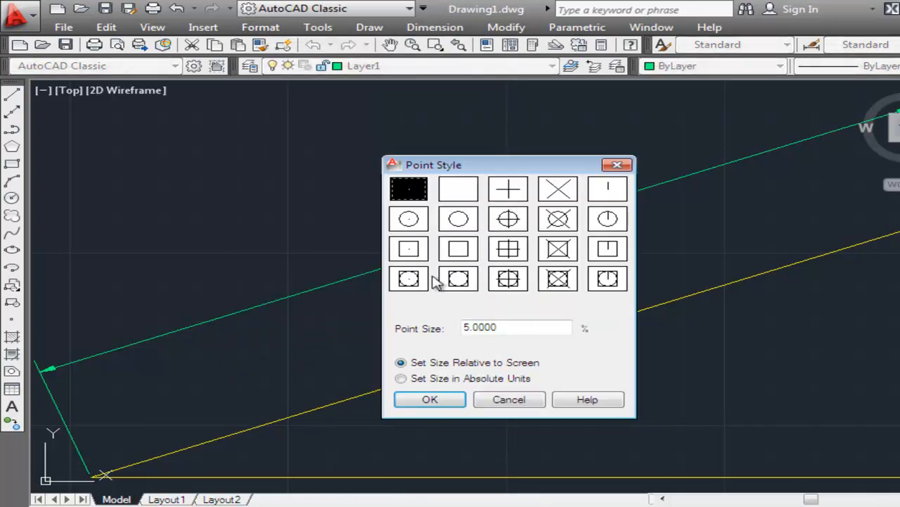
pyautogui.click(512, 225)
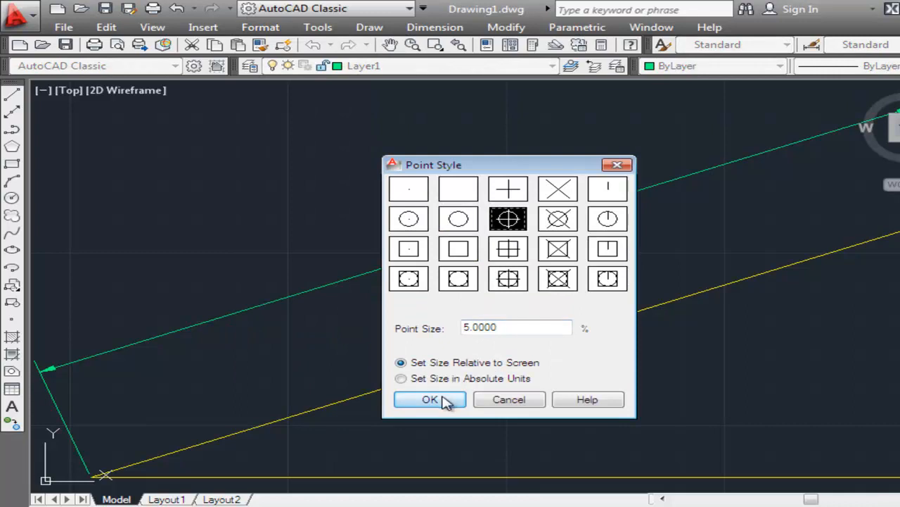
pyautogui.click(429, 399)
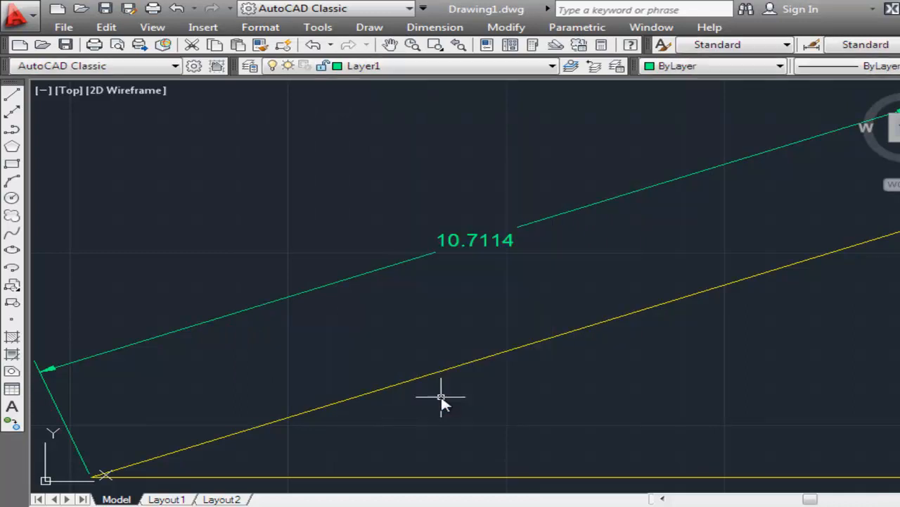
# - Divide the triangle's sloped line into seven equal parts with point markers
pyautogui.click(370, 30)
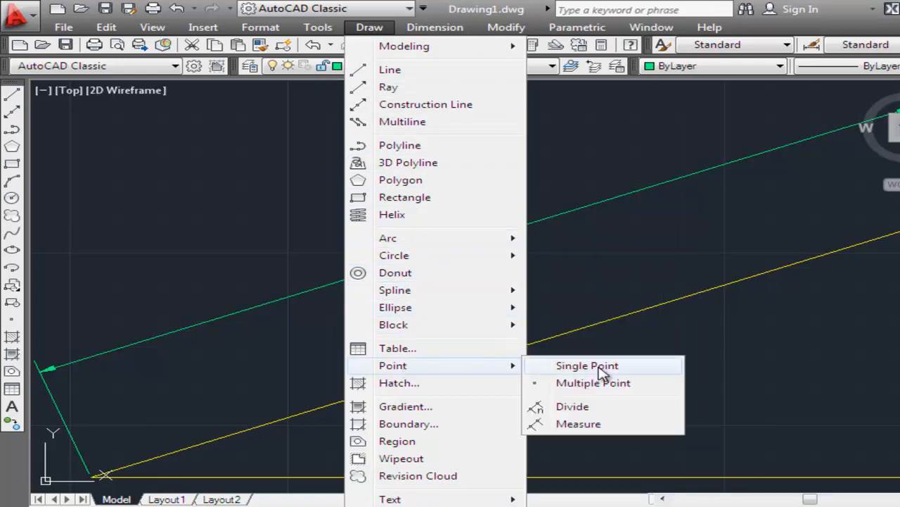
pyautogui.click(599, 407)
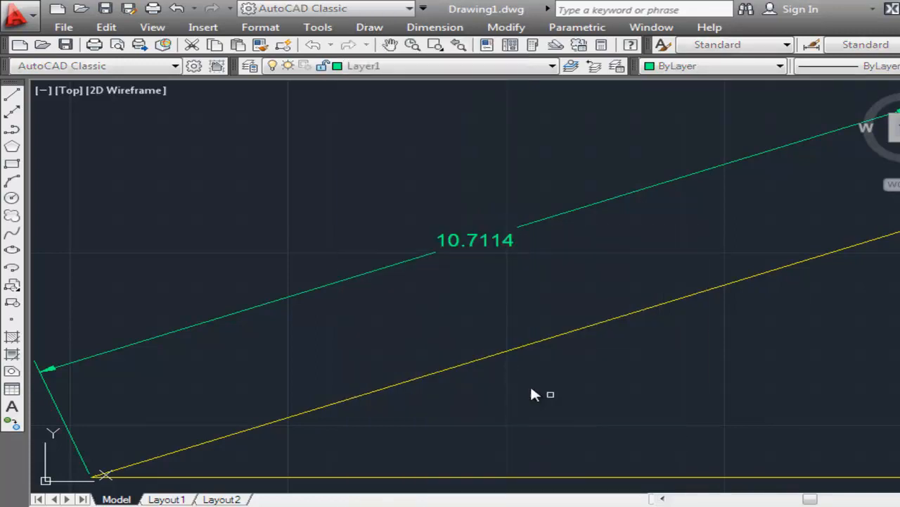
pyautogui.click(510, 354)
pyautogui.click(511, 353)
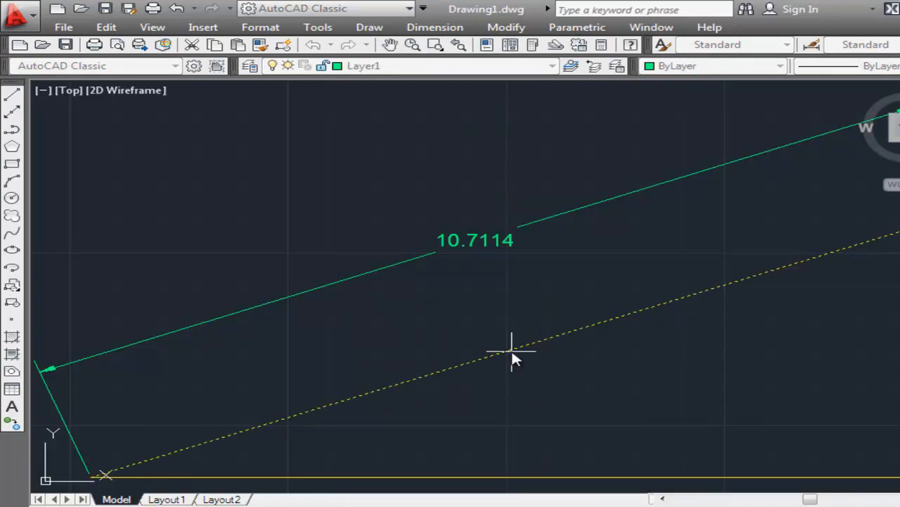
pyautogui.press('Return')
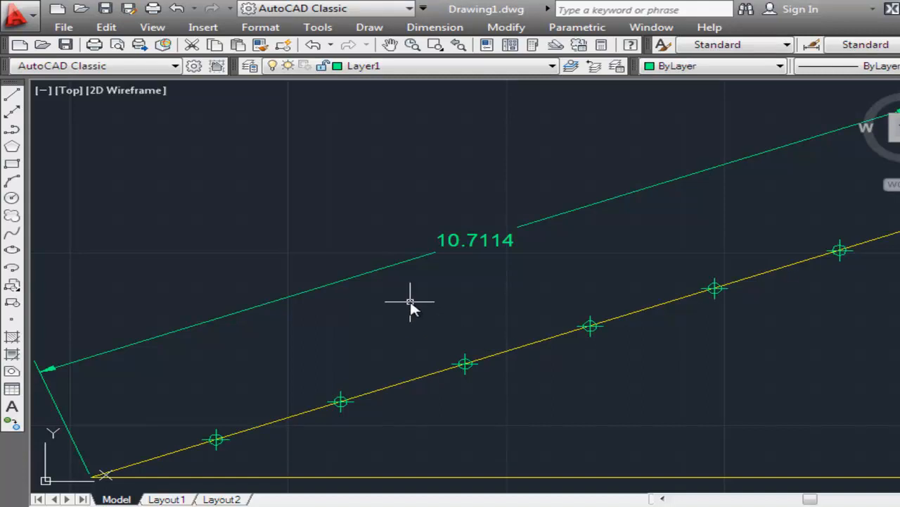
# - Clear all object snap modes and enable only Node
pyautogui.click(318, 27)
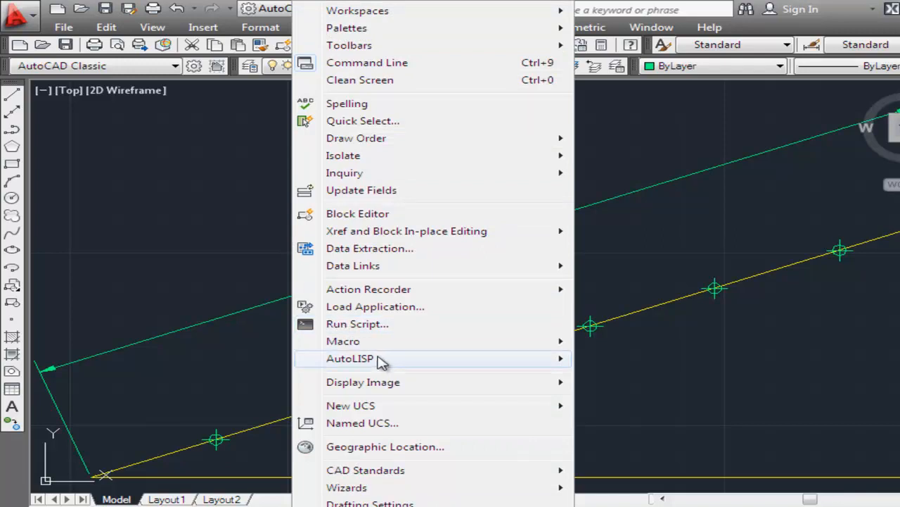
pyautogui.click(371, 503)
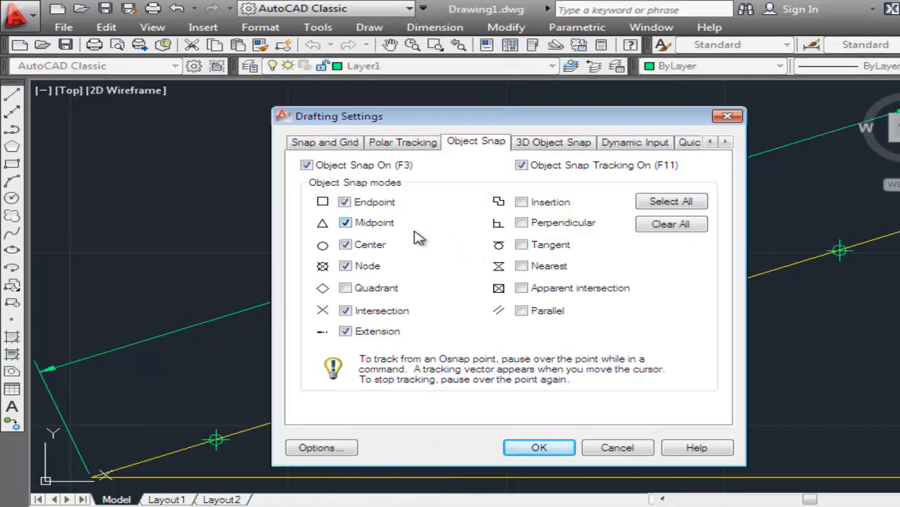
pyautogui.click(673, 227)
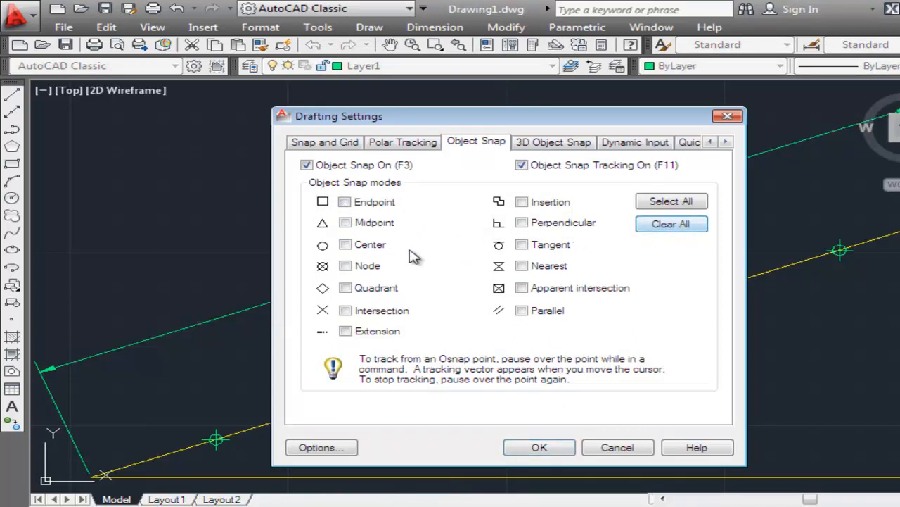
pyautogui.click(345, 265)
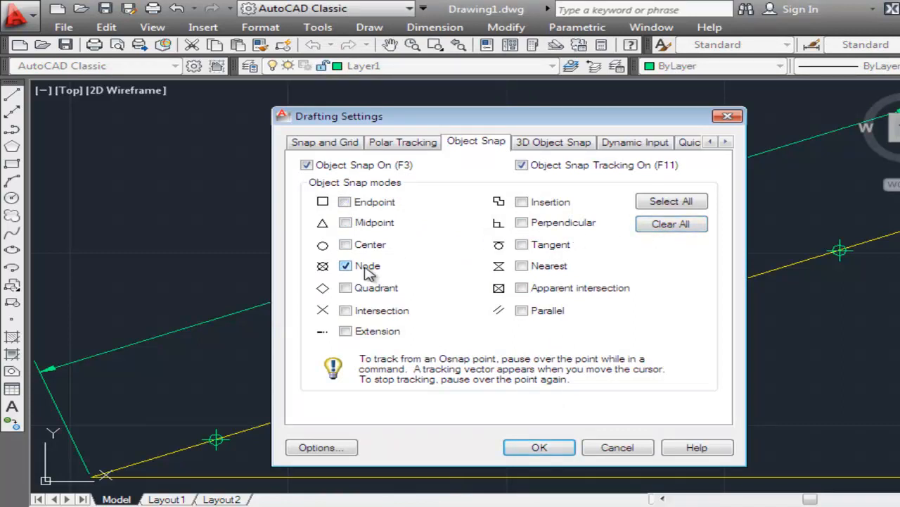
pyautogui.click(537, 448)
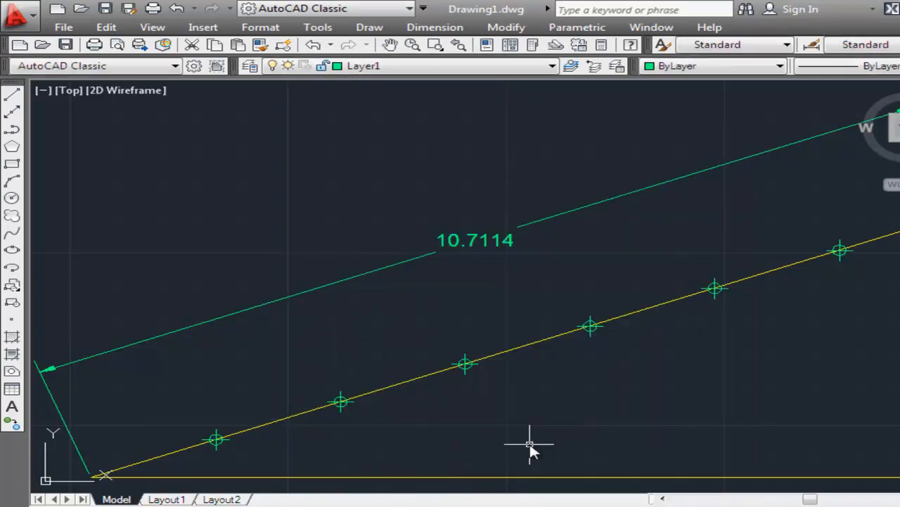
# - Place an aligned dimension between the second and third division points, above the triangle's sloped line
pyautogui.click(446, 31)
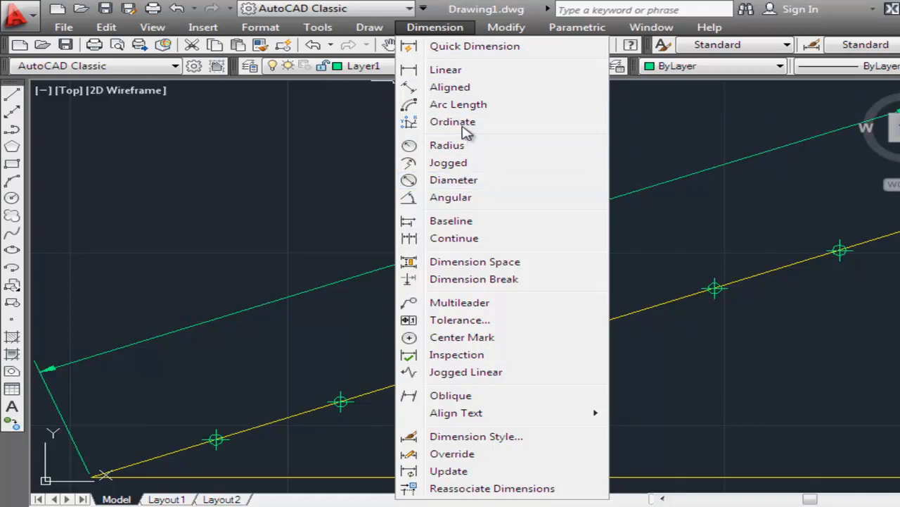
pyautogui.click(468, 87)
pyautogui.click(340, 401)
pyautogui.click(463, 364)
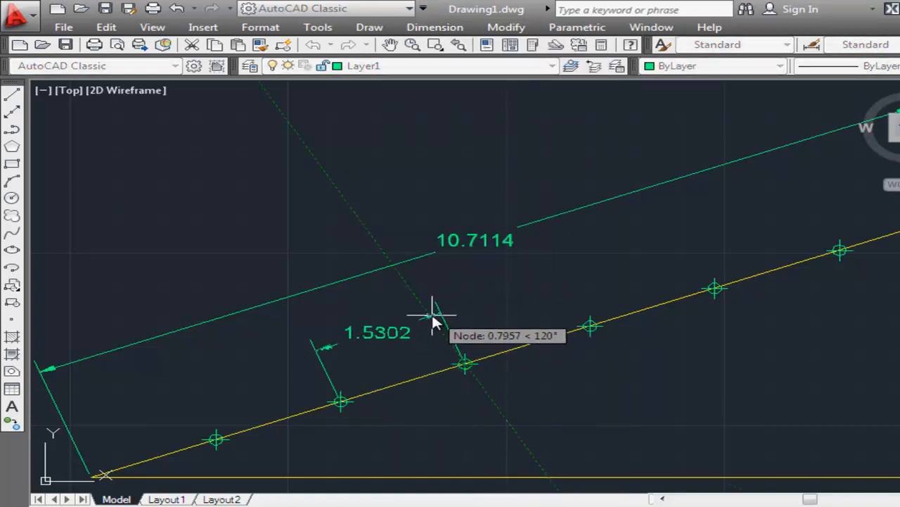
pyautogui.click(428, 304)
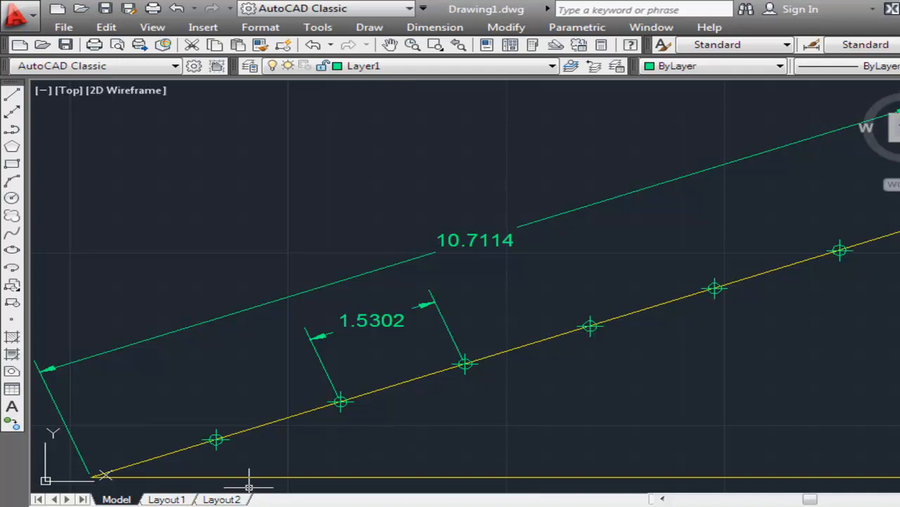
# - Switch to Calculator, subtract 153 from 180, and close it
pyautogui.press('super')
pyautogui.click(123, 430)
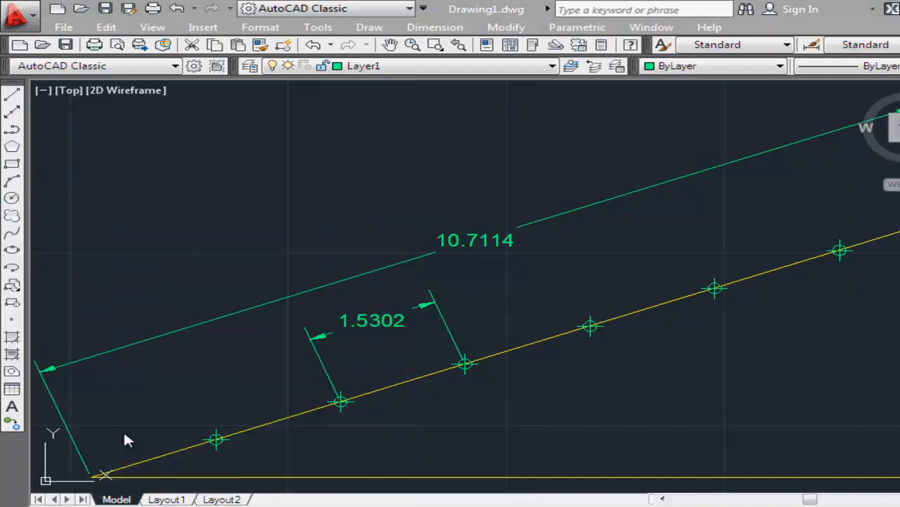
pyautogui.click(101, 241)
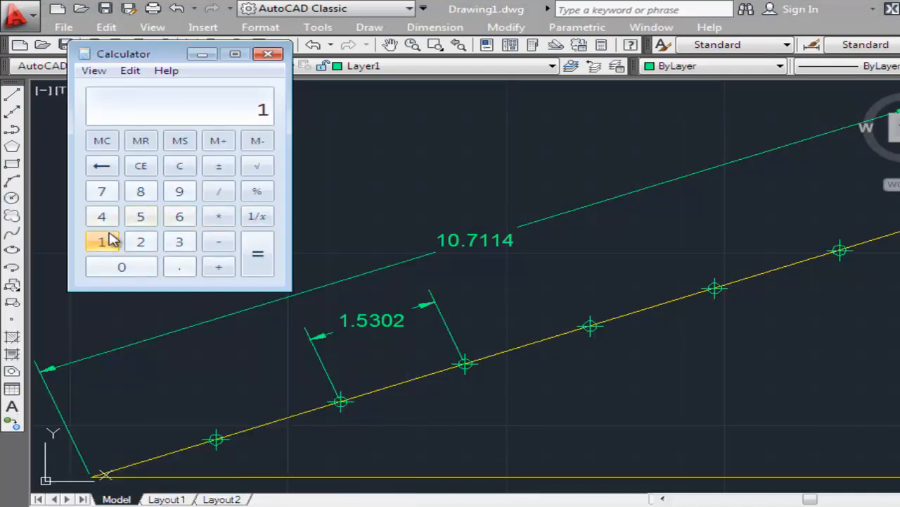
pyautogui.click(140, 192)
pyautogui.click(141, 266)
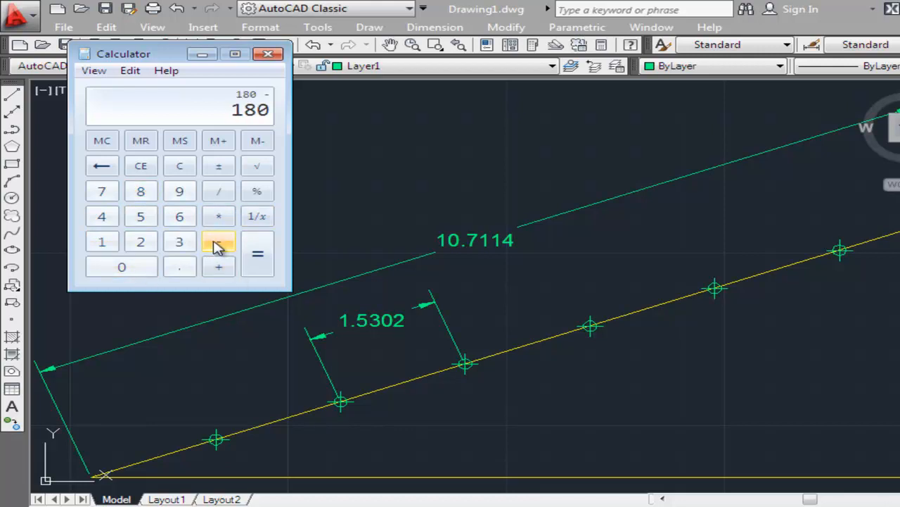
pyautogui.click(101, 243)
pyautogui.click(141, 219)
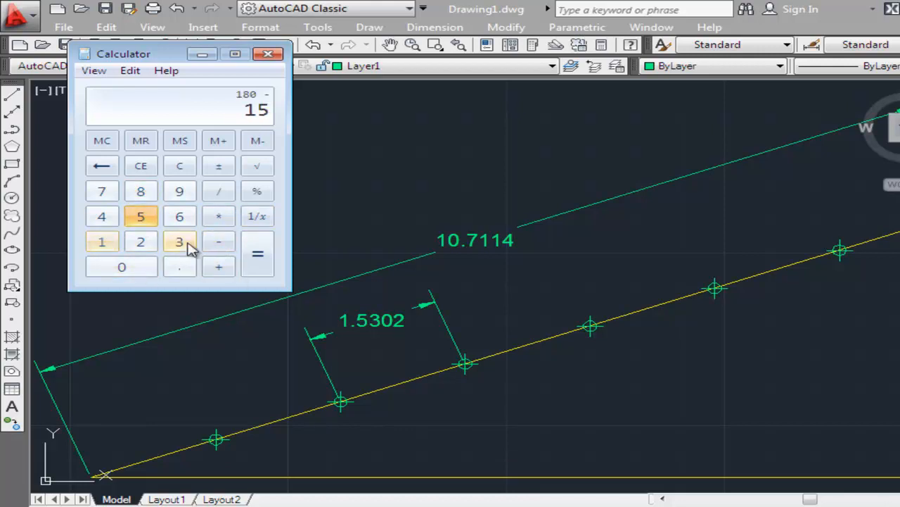
pyautogui.click(181, 243)
pyautogui.click(255, 261)
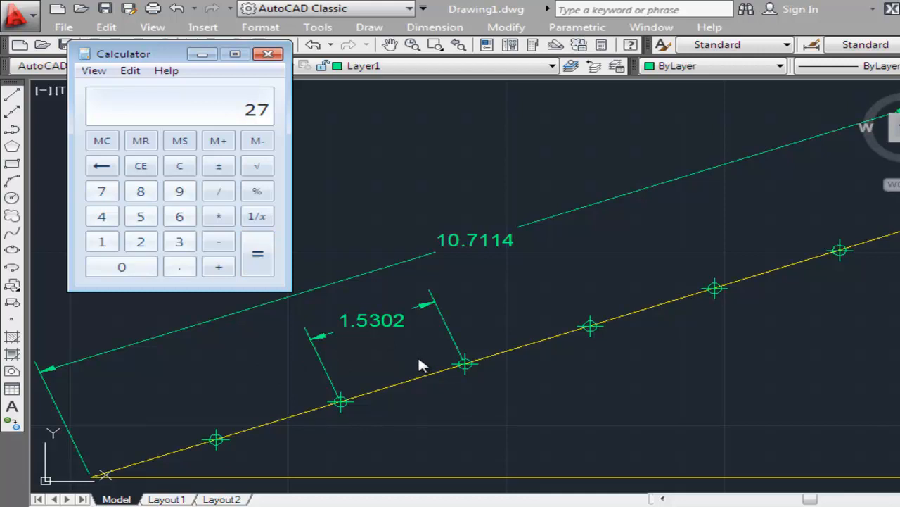
pyautogui.click(267, 54)
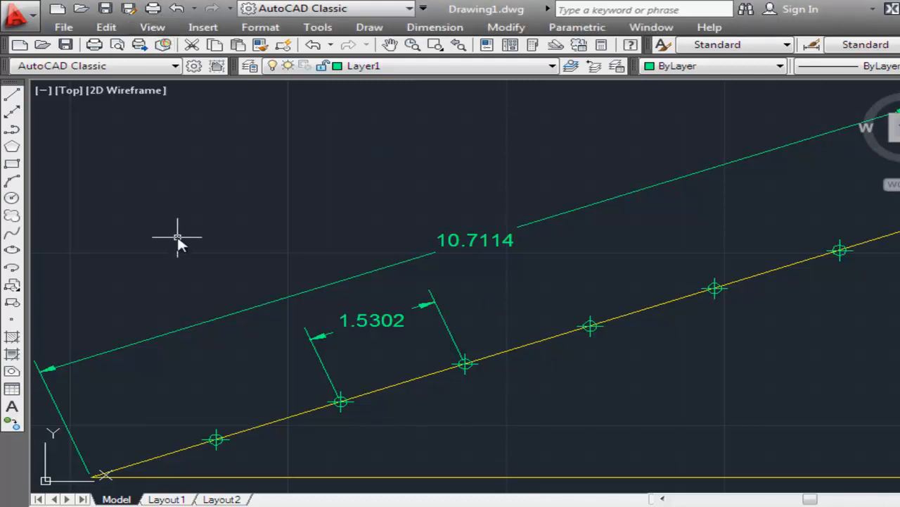
# - Add Perpendicular to the active object snap modes, keeping Node enabled
pyautogui.scroll(-2, 177, 239)
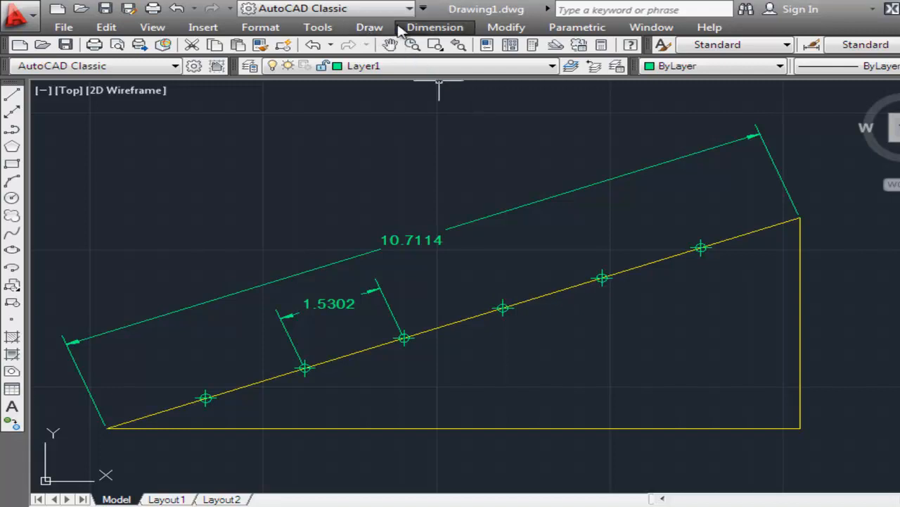
pyautogui.click(318, 27)
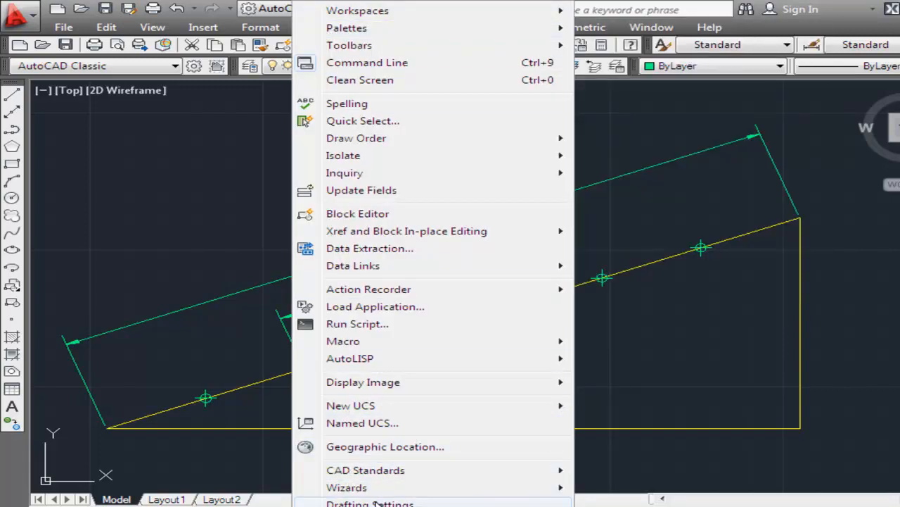
pyautogui.click(376, 504)
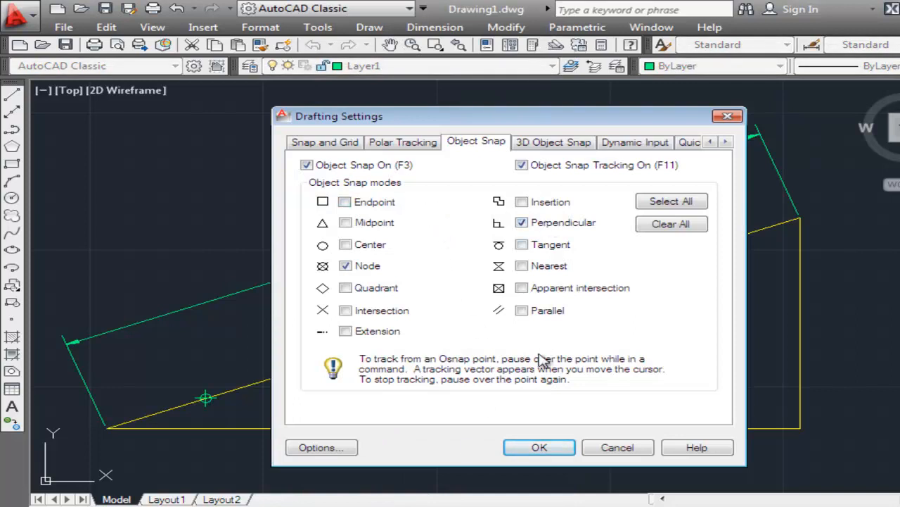
pyautogui.click(539, 447)
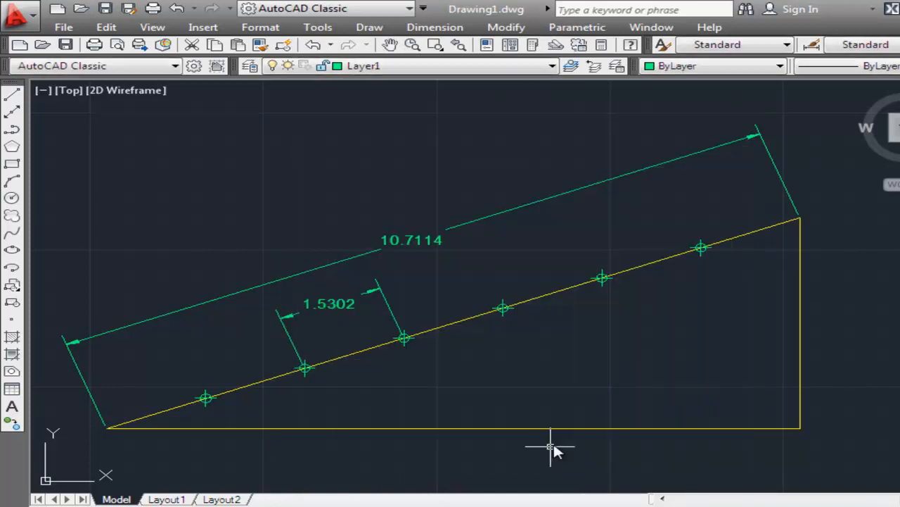
# - Draw a short line from above the sloped line perpendicular to it, ending between the fourth and fifth division points
pyautogui.click(369, 27)
pyautogui.click(386, 68)
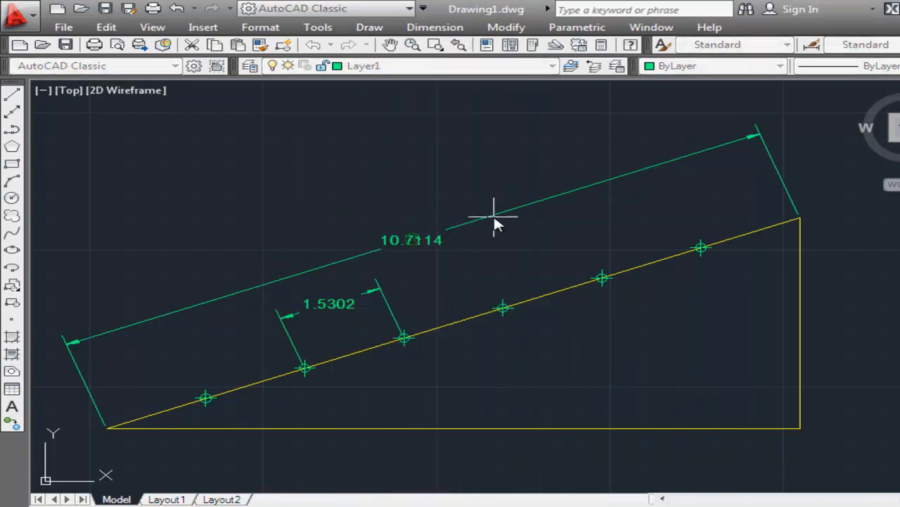
pyautogui.click(506, 240)
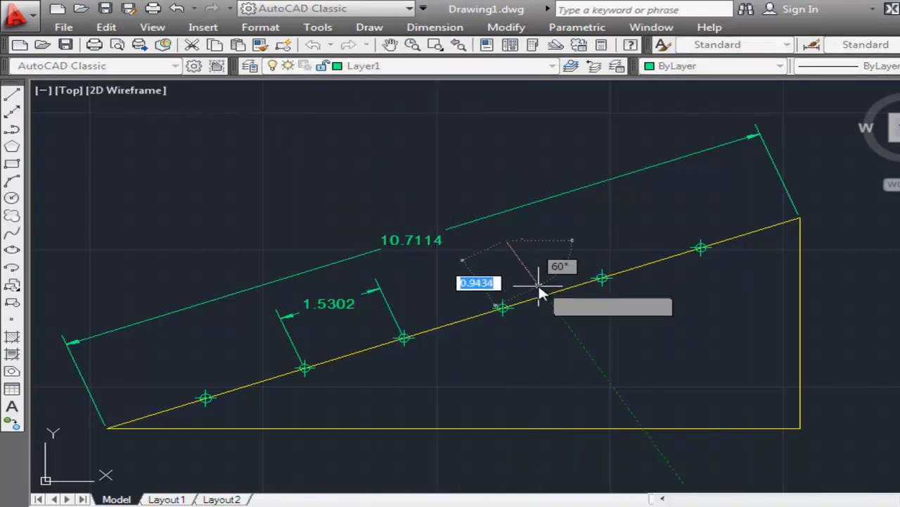
pyautogui.click(538, 294)
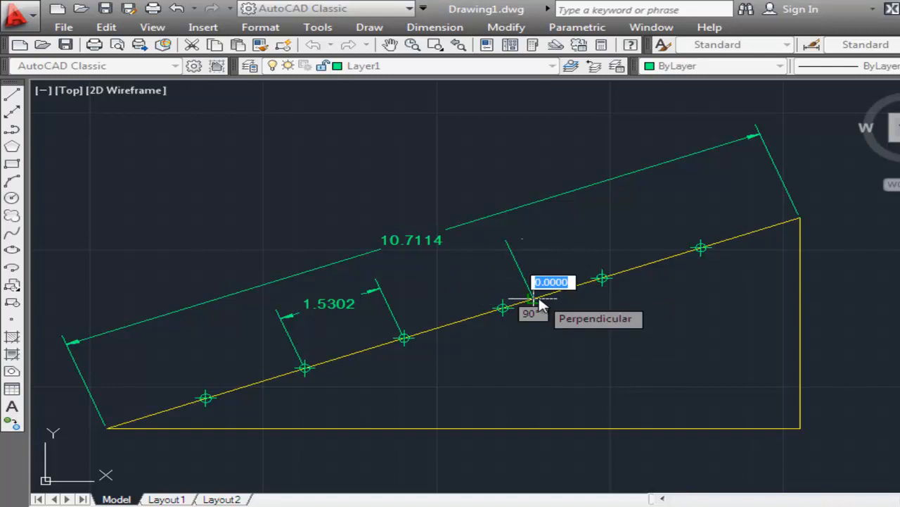
pyautogui.press('Return')
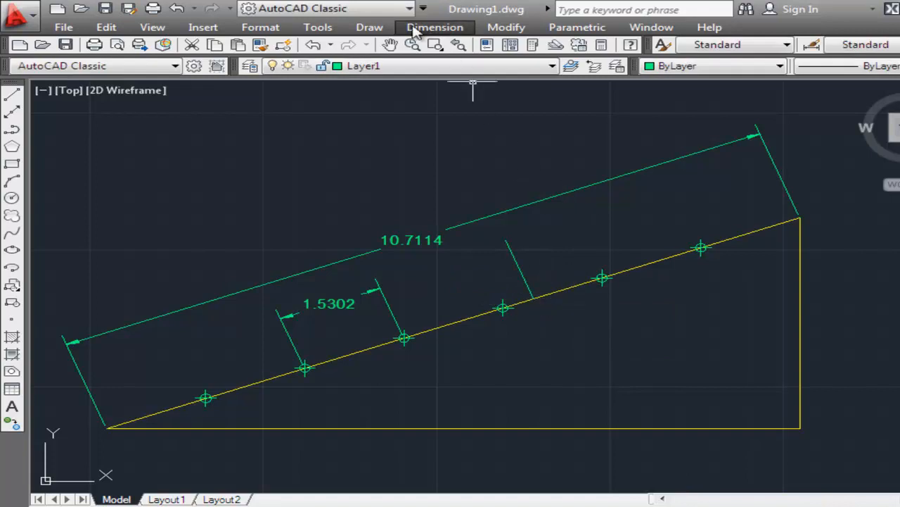
pyautogui.click(318, 28)
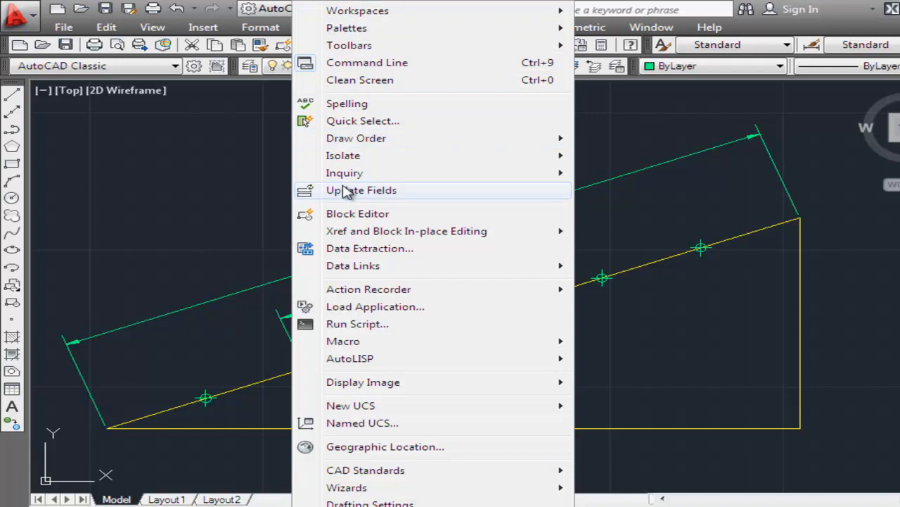
pyautogui.click(608, 113)
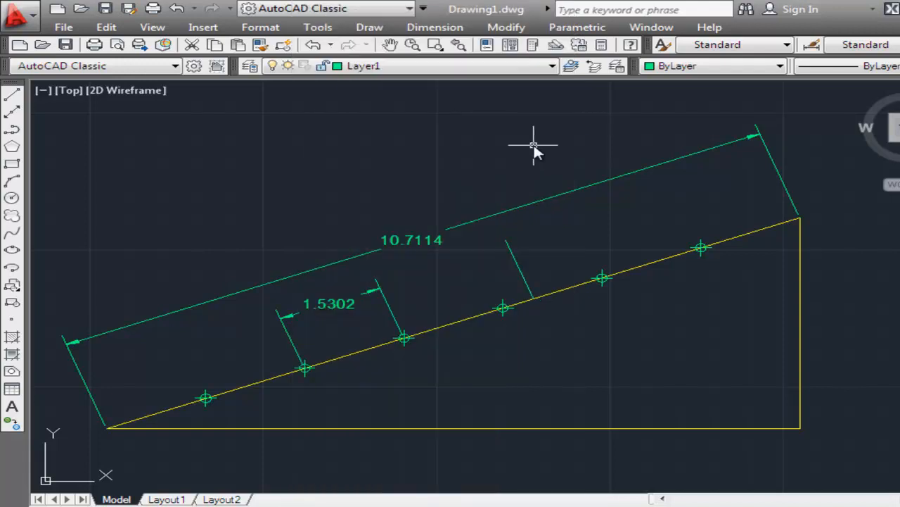
# - Erase both aligned dimensions above the triangle's sloped line
pyautogui.click(510, 32)
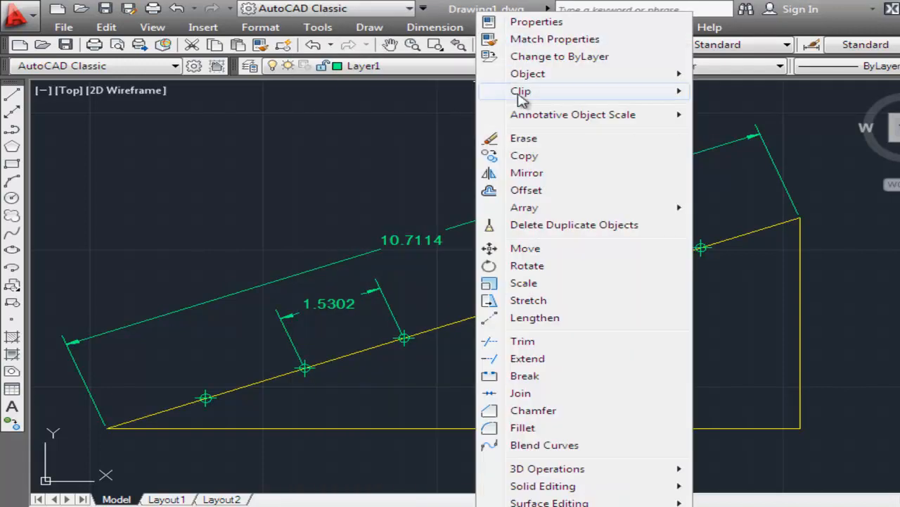
pyautogui.click(524, 137)
pyautogui.click(443, 201)
pyautogui.click(392, 258)
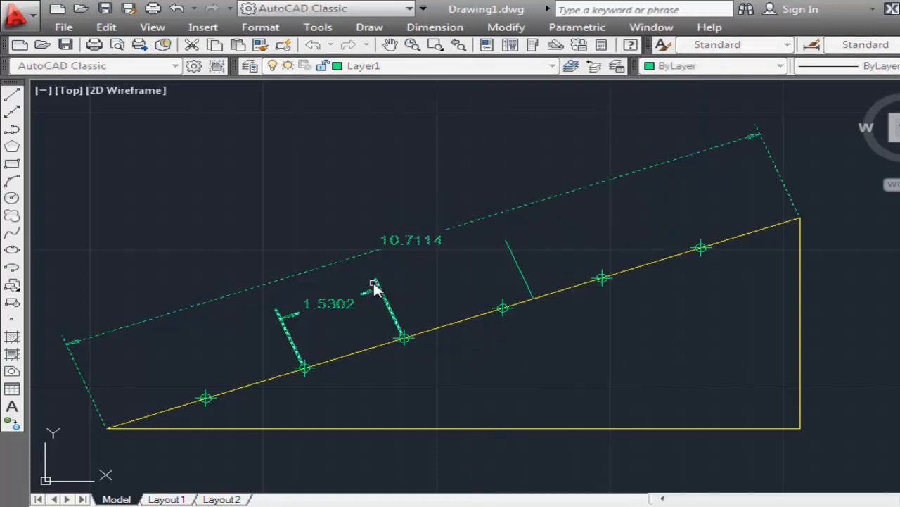
pyautogui.click(376, 285)
pyautogui.press('Return')
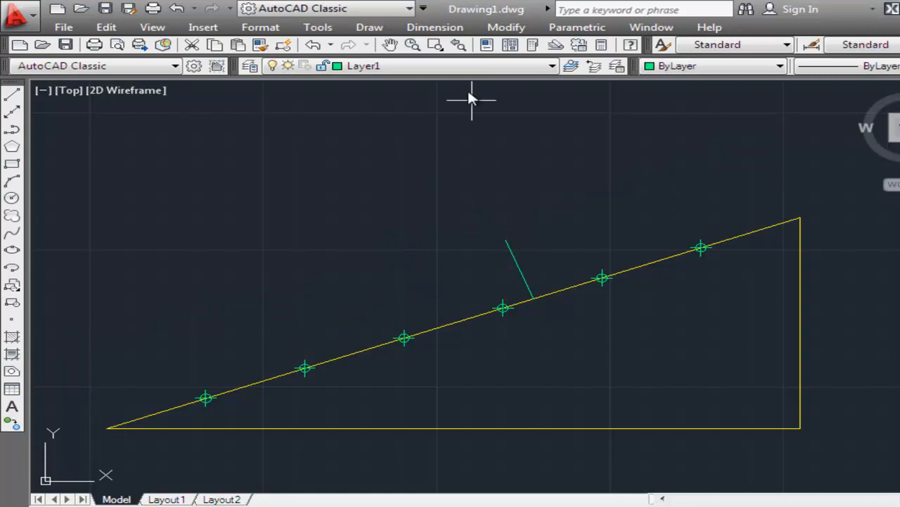
# - Add Endpoint to the active object snap modes, keeping Node and Perpendicular enabled
pyautogui.click(318, 28)
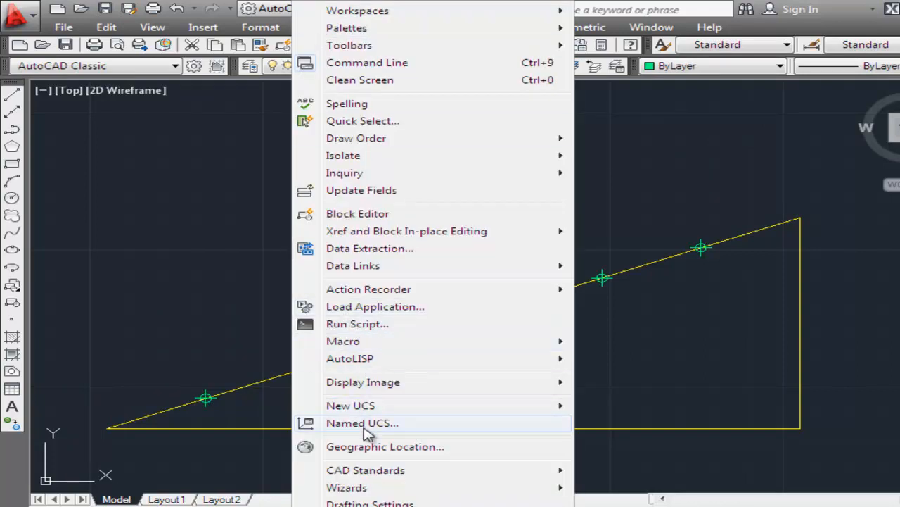
pyautogui.click(370, 502)
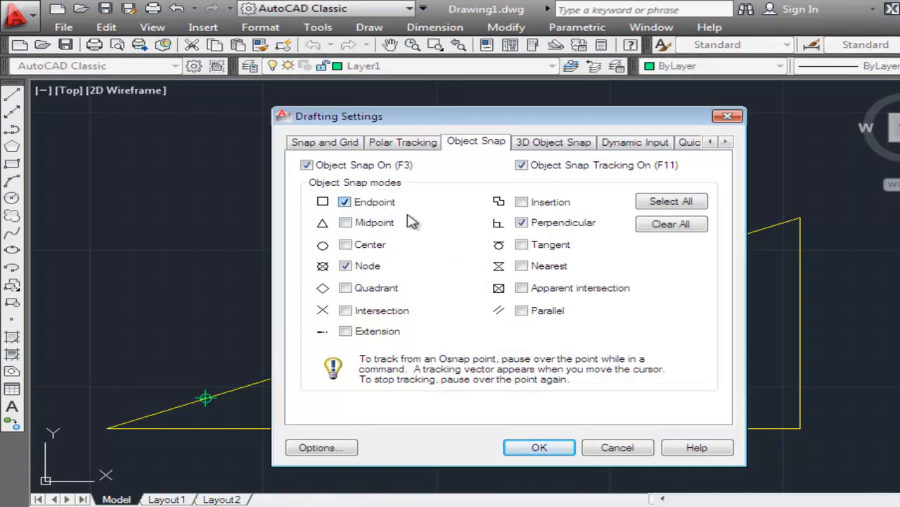
pyautogui.click(539, 451)
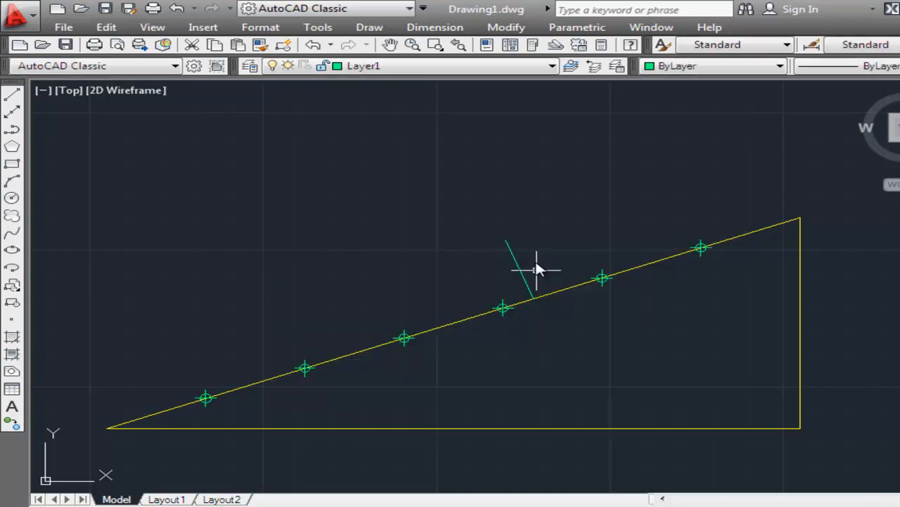
# - Move the short perpendicular line by its lower endpoint onto the third division point from the sloped line's lower end
pyautogui.click(493, 29)
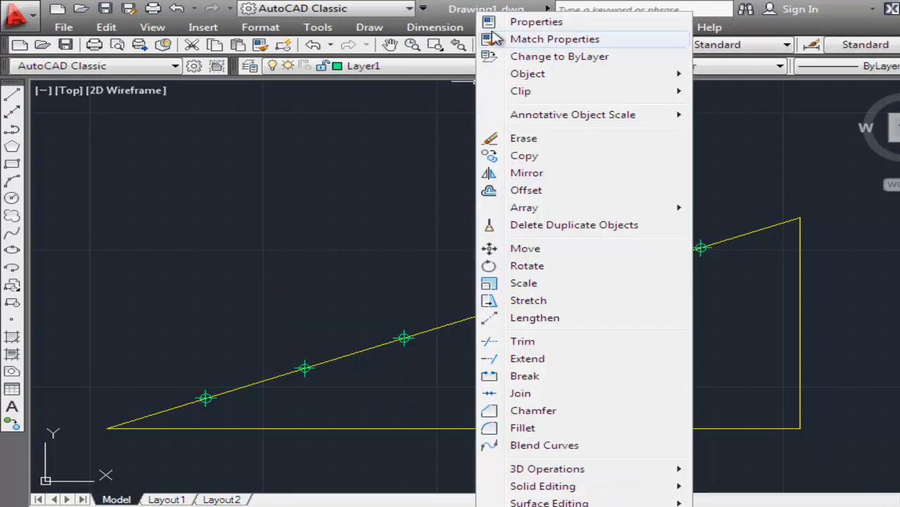
pyautogui.click(525, 248)
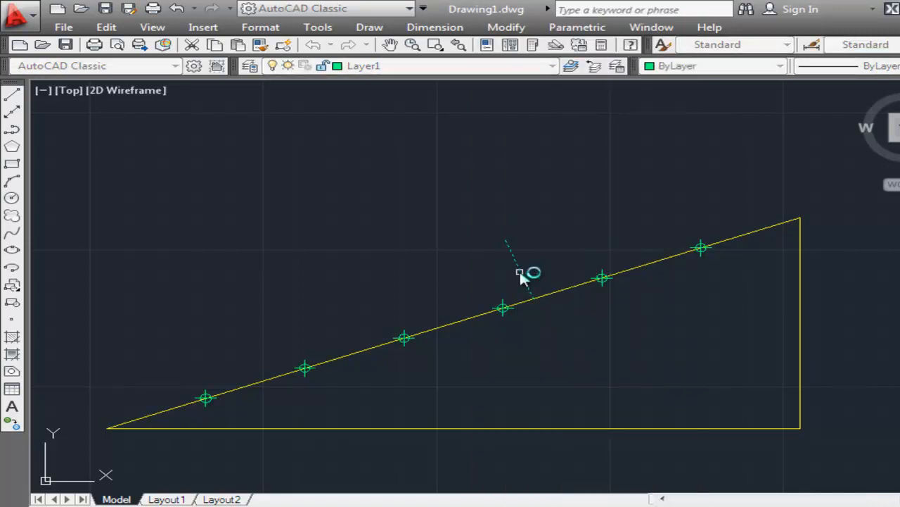
pyautogui.click(534, 299)
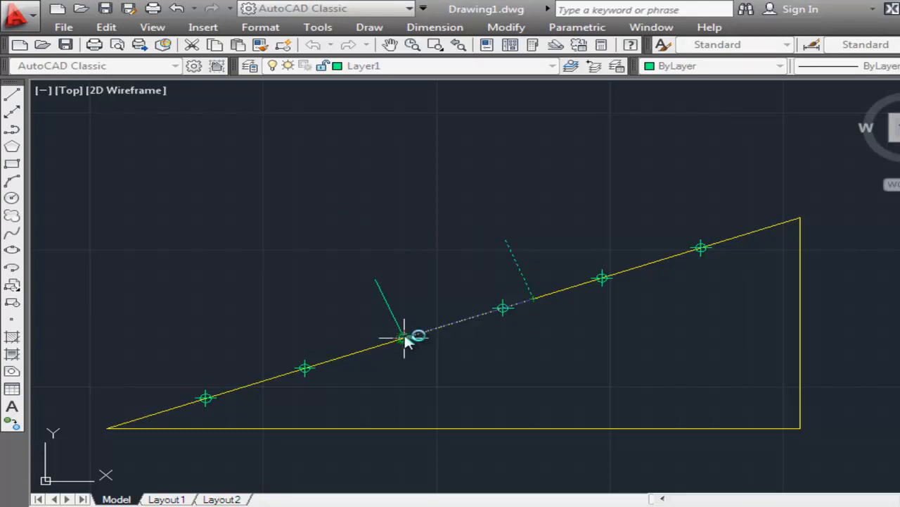
pyautogui.click(405, 337)
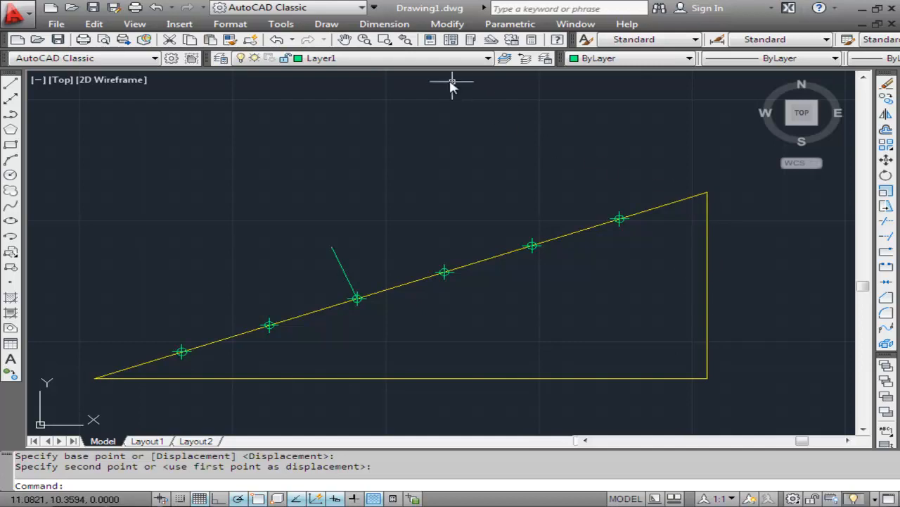
# - Add a linear dimension to the triangle's vertical side, placed outside the triangle
pyautogui.click(383, 24)
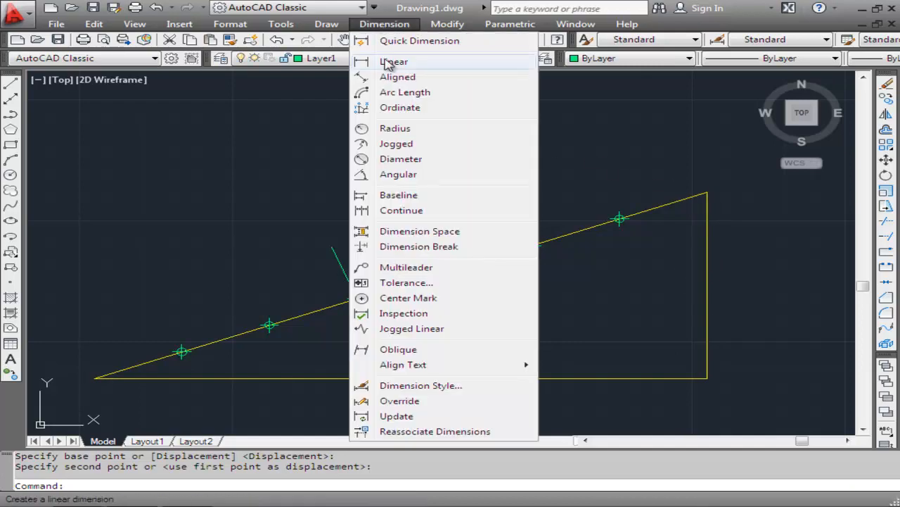
pyautogui.click(388, 60)
pyautogui.click(708, 379)
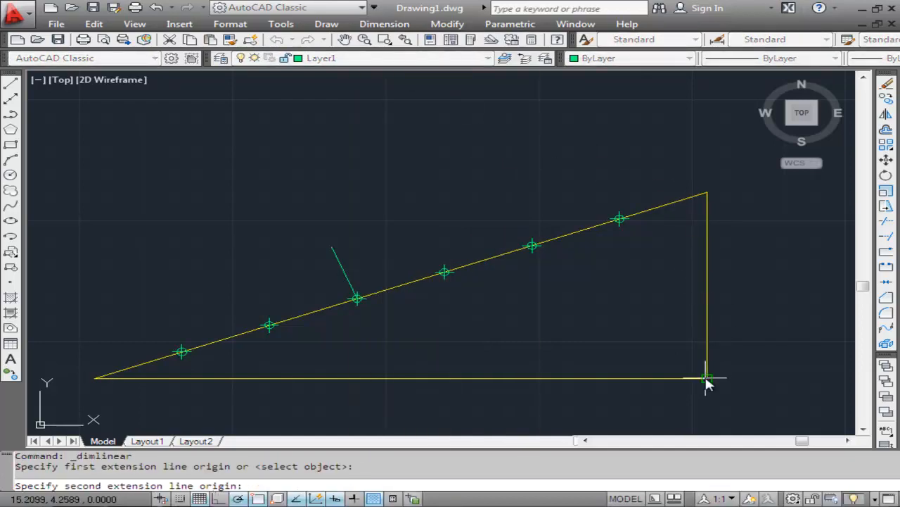
pyautogui.click(707, 192)
pyautogui.click(766, 206)
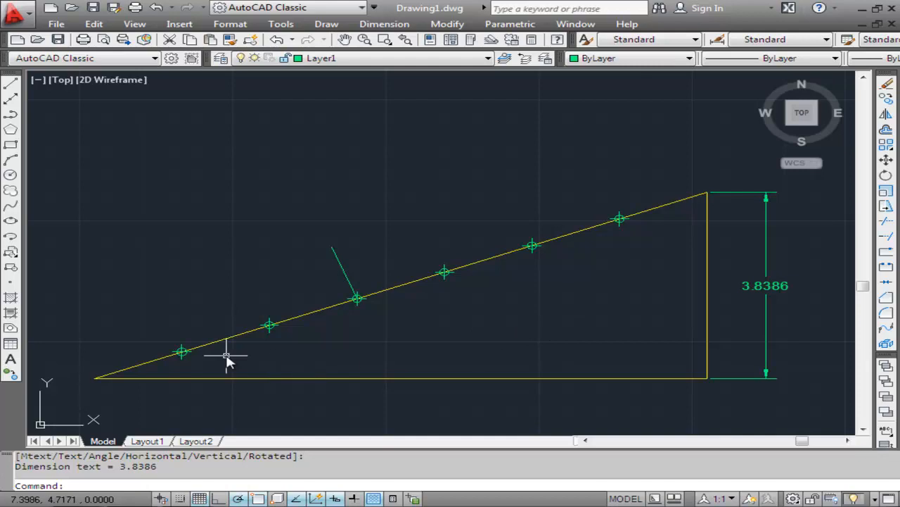
# - Switch to Calculator and compute 1/10 of the triangle's height, using 3.8 as the height
pyautogui.press('super')
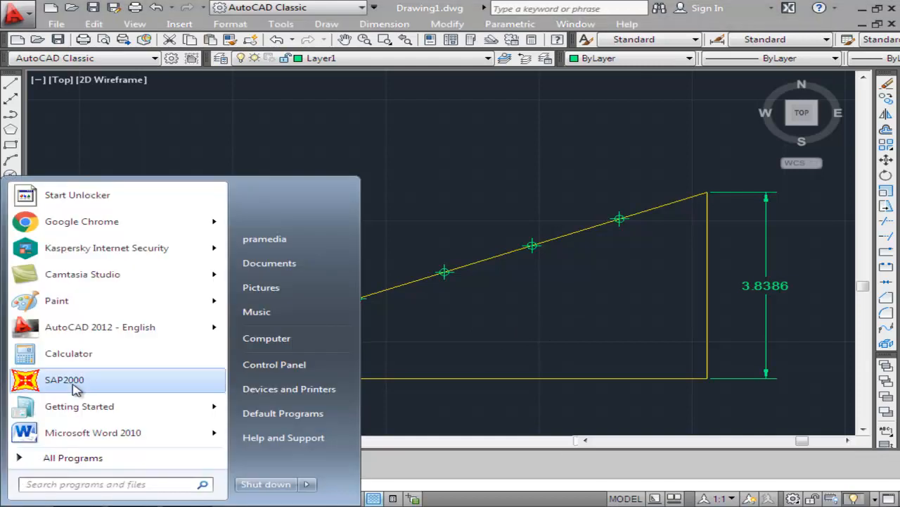
pyautogui.click(76, 353)
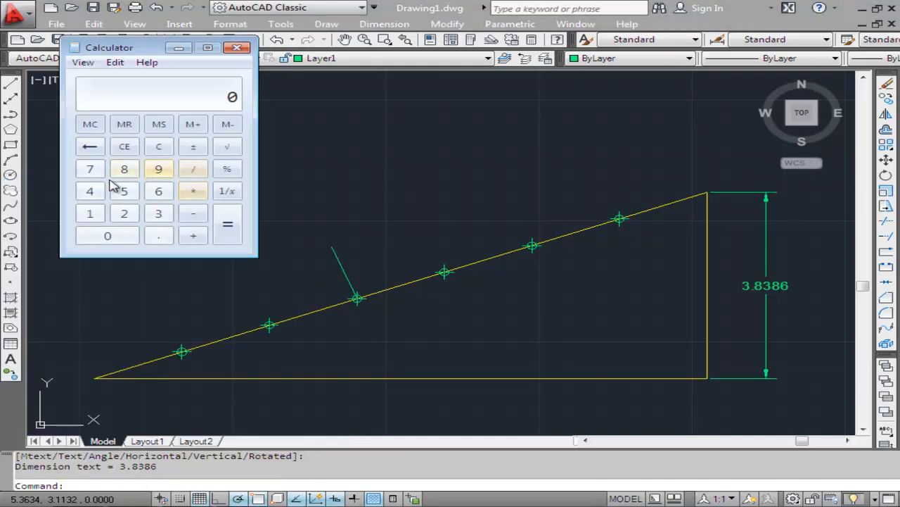
pyautogui.click(90, 214)
pyautogui.click(196, 176)
pyautogui.click(89, 214)
pyautogui.click(126, 242)
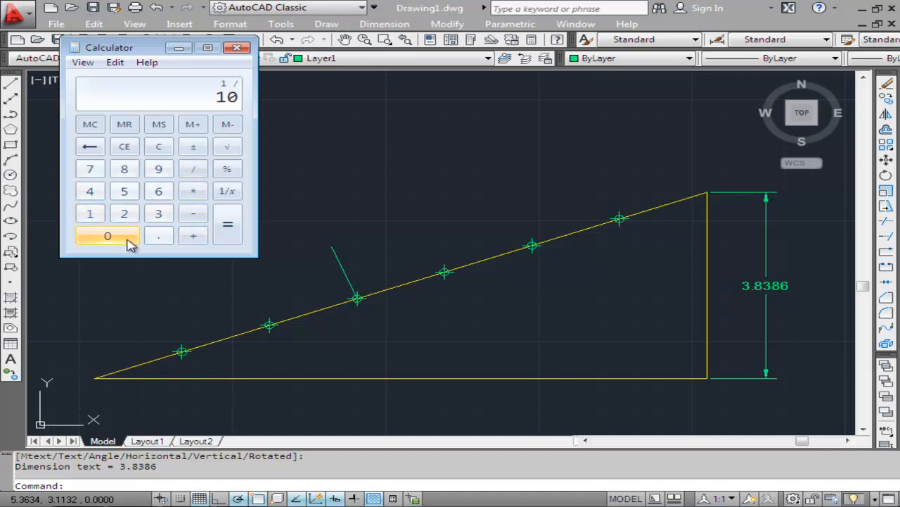
pyautogui.click(240, 227)
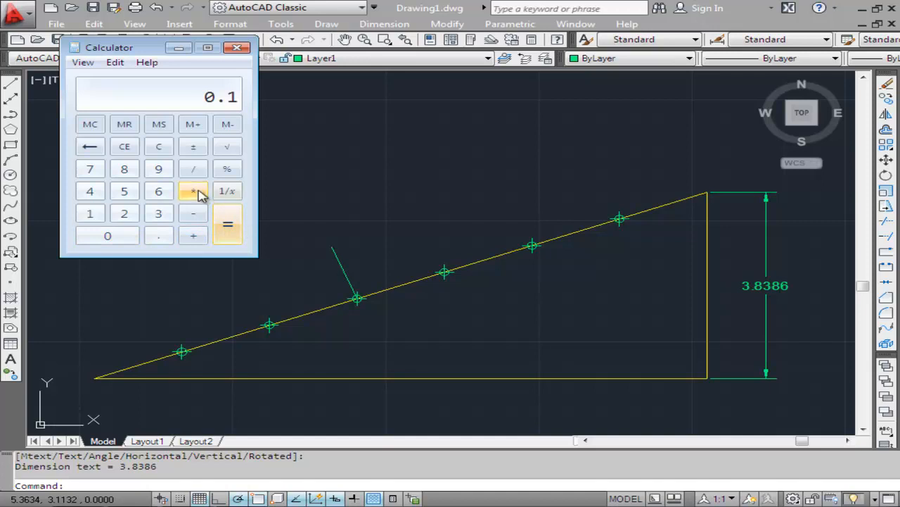
pyautogui.click(159, 215)
pyautogui.click(158, 235)
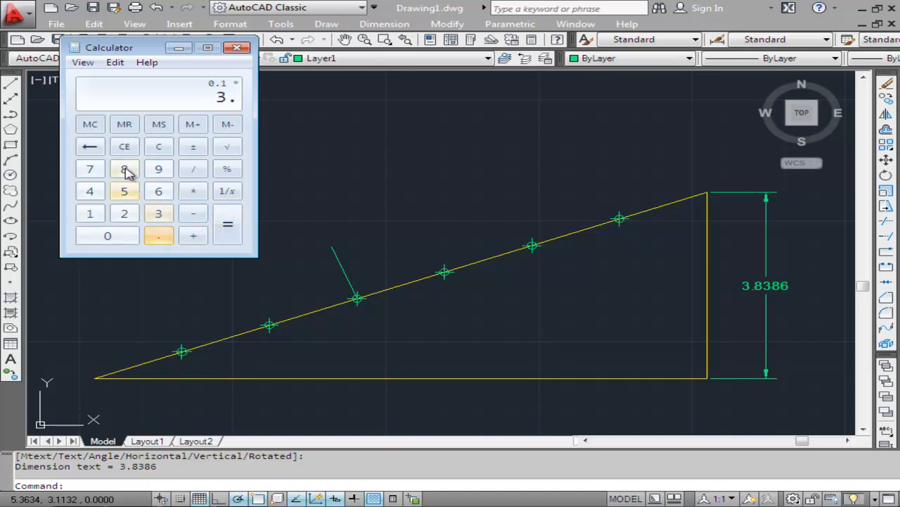
pyautogui.click(125, 170)
pyautogui.click(227, 225)
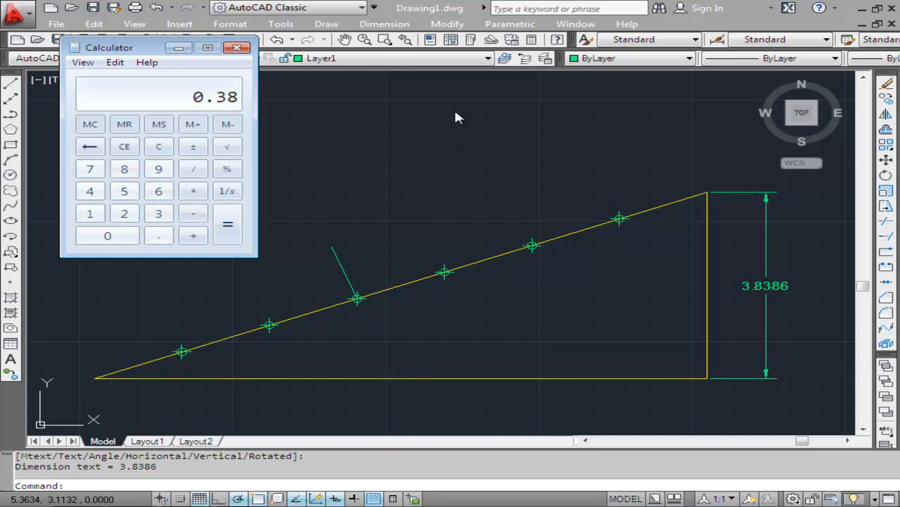
# - Return to AutoCAD and offset the triangle's base line upward by 0.4
pyautogui.click(446, 26)
pyautogui.click(447, 24)
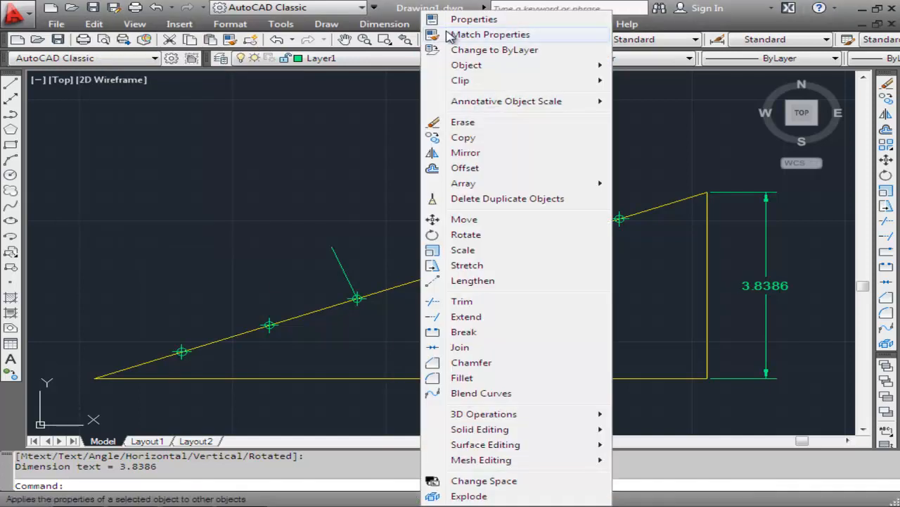
pyautogui.click(465, 168)
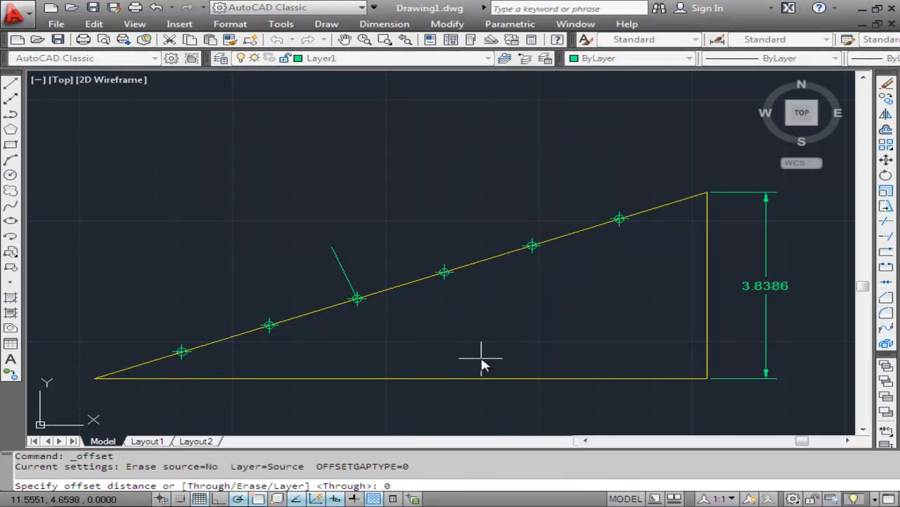
pyautogui.write('0.4')
pyautogui.press('Return')
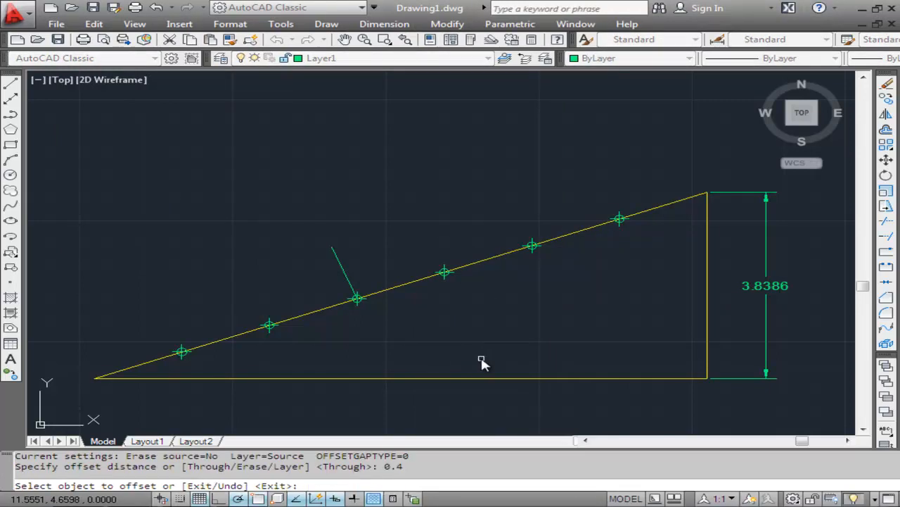
pyautogui.click(482, 376)
pyautogui.click(495, 335)
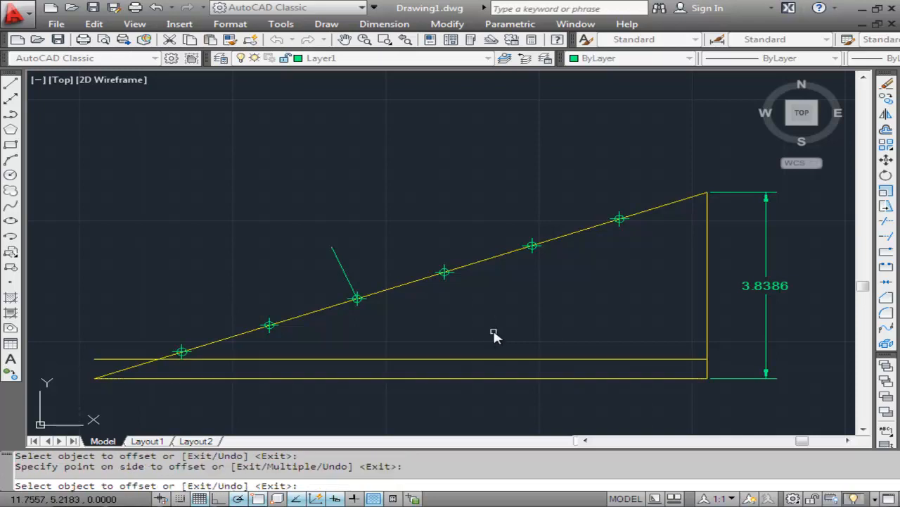
pyautogui.rightClick(495, 338)
pyautogui.click(512, 343)
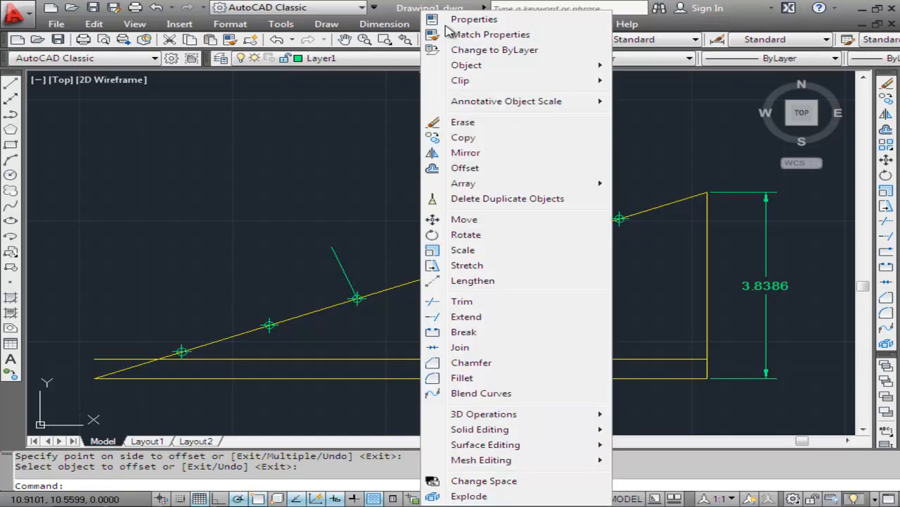
# - Extend the perpendicular line at the third division point down to the offset base line
pyautogui.click(447, 24)
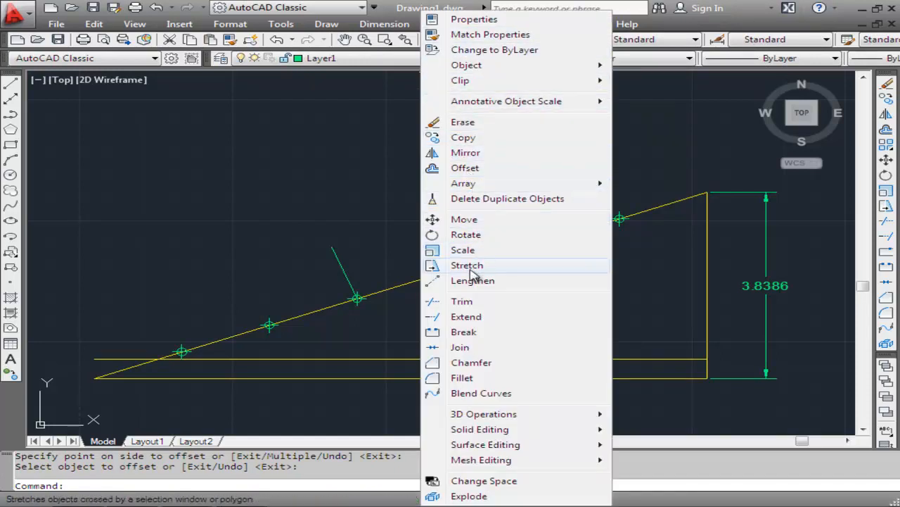
pyautogui.click(465, 319)
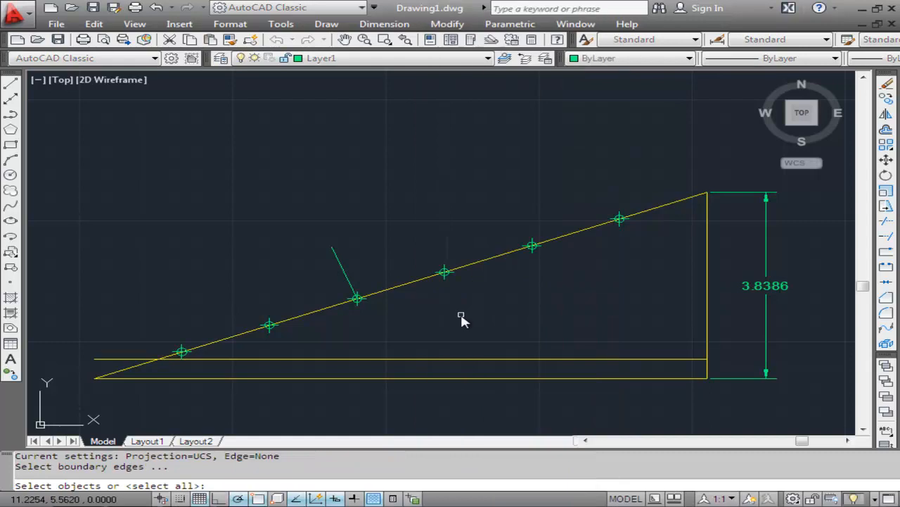
pyautogui.click(415, 359)
pyautogui.press('Return')
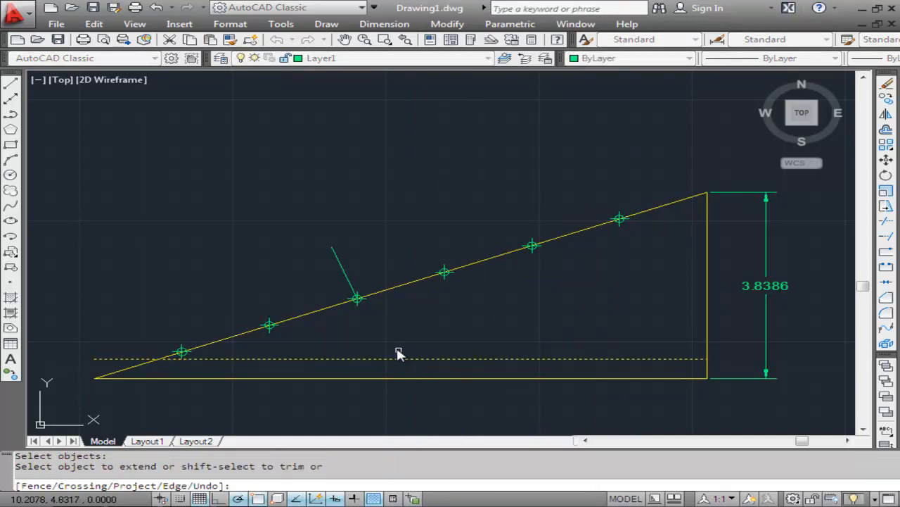
pyautogui.click(351, 290)
pyautogui.press('Return')
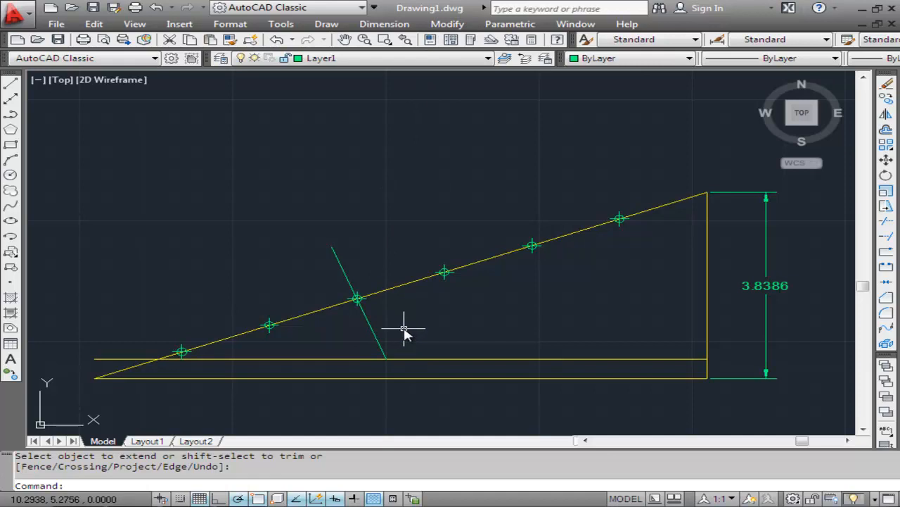
# - Place a single point where the extended perpendicular line meets the offset base line
pyautogui.click(326, 24)
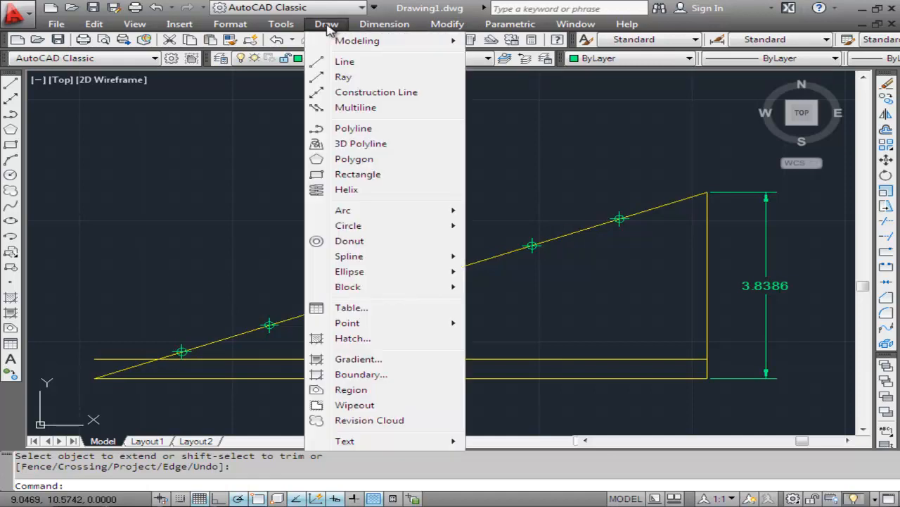
pyautogui.moveTo(358, 324)
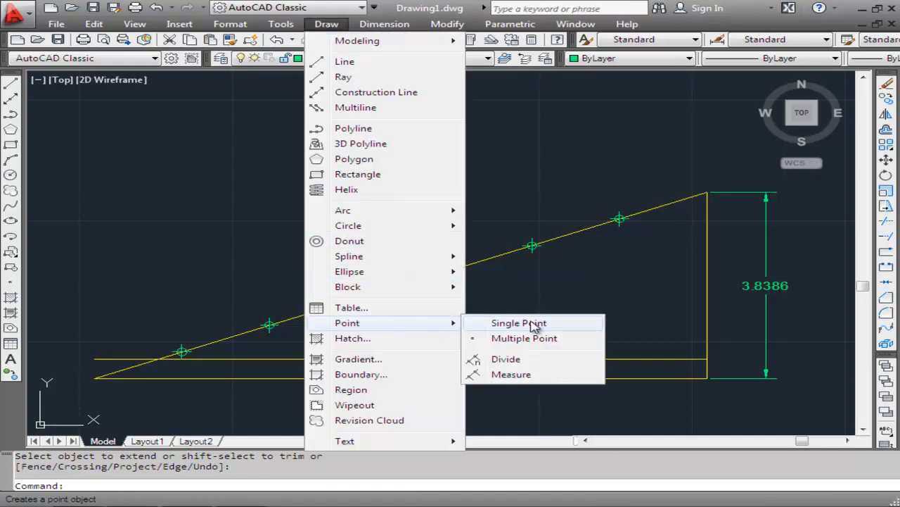
pyautogui.click(520, 323)
pyautogui.click(386, 361)
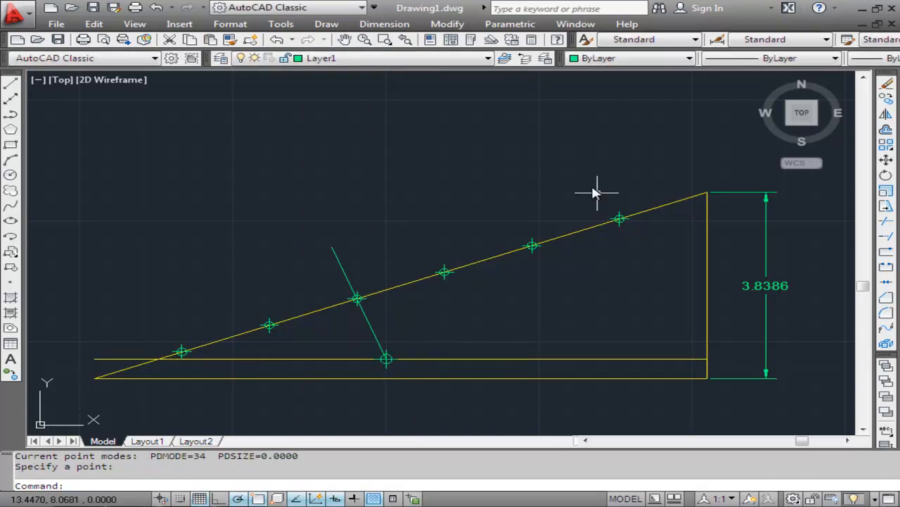
# - Draw a line from the new point on the offset line to the triangle's upper corner
pyautogui.click(327, 24)
pyautogui.click(327, 62)
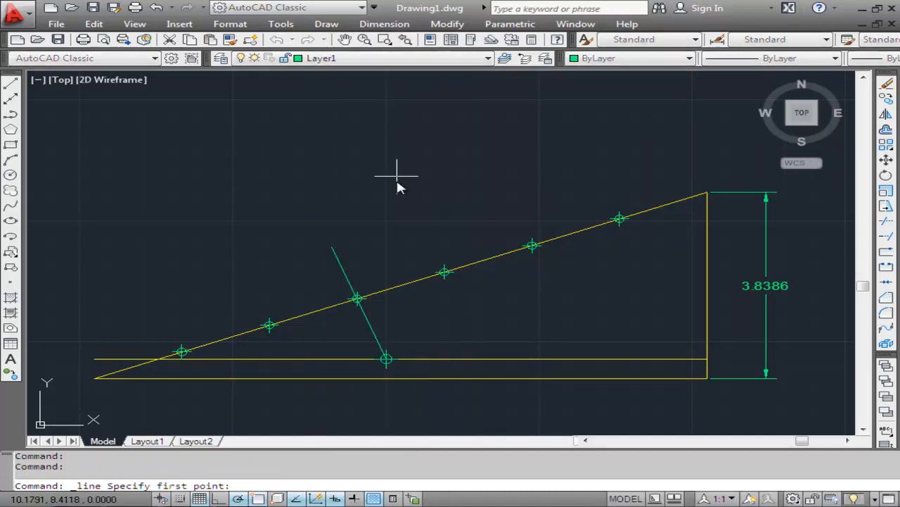
pyautogui.click(387, 360)
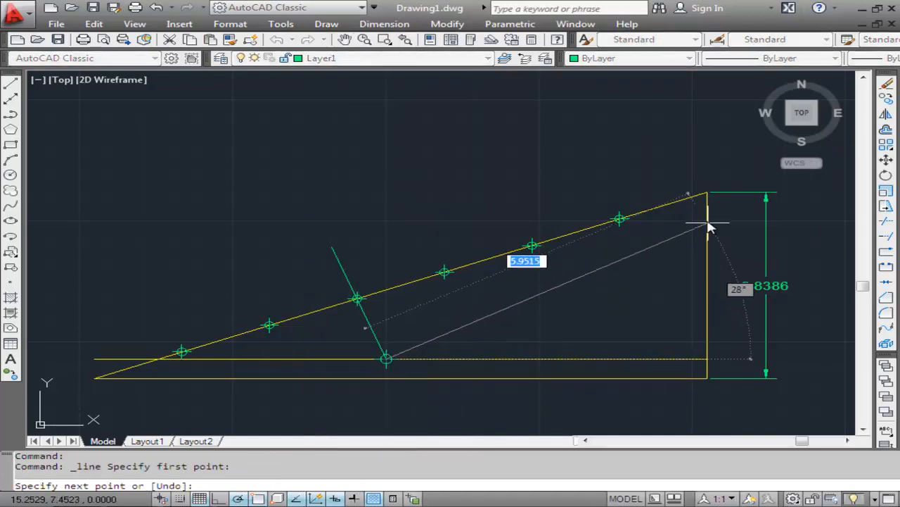
pyautogui.click(707, 192)
pyautogui.press('Return')
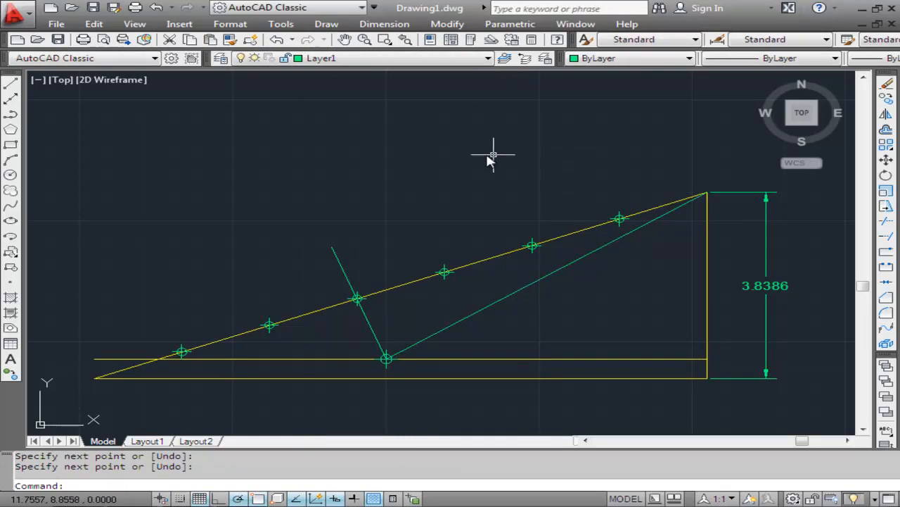
# - Draw a line from the point on the offset line to the triangle's sharp lower corner
pyautogui.click(336, 28)
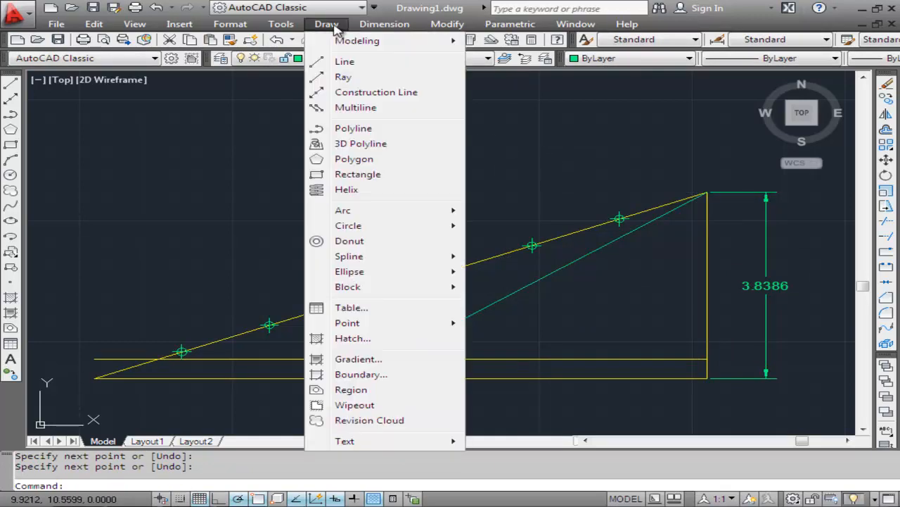
pyautogui.click(345, 64)
pyautogui.click(386, 359)
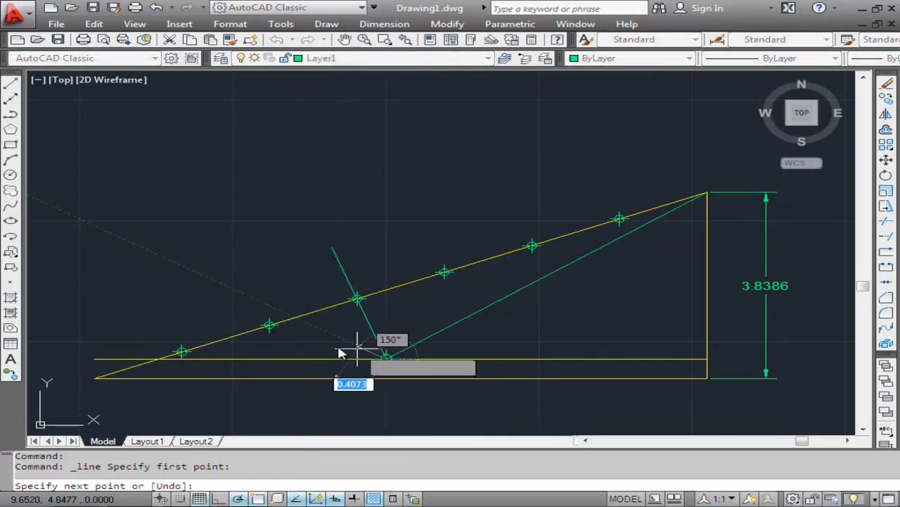
pyautogui.click(94, 378)
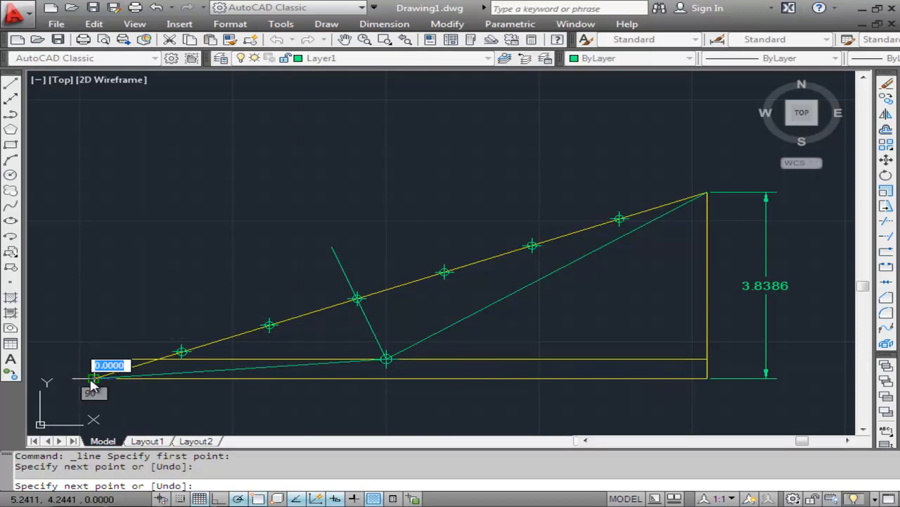
pyautogui.press('Return')
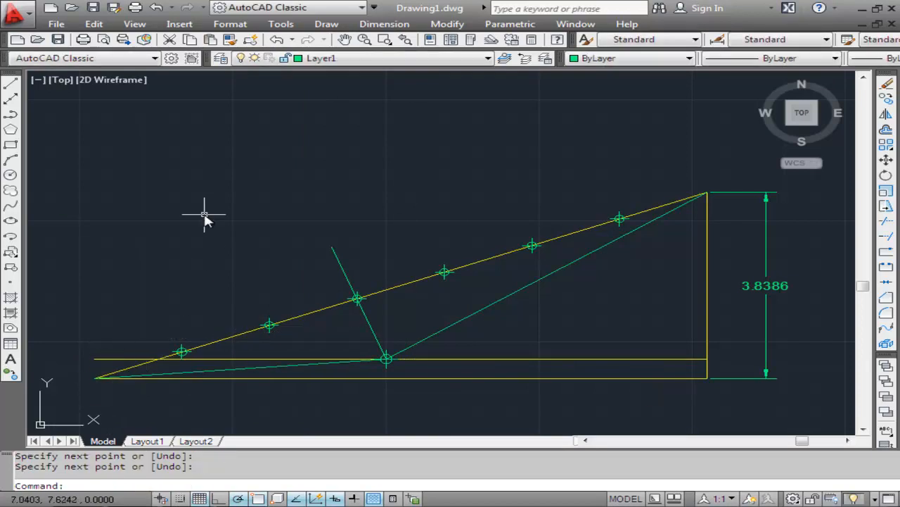
pyautogui.click(446, 23)
pyautogui.click(457, 123)
pyautogui.press('Escape')
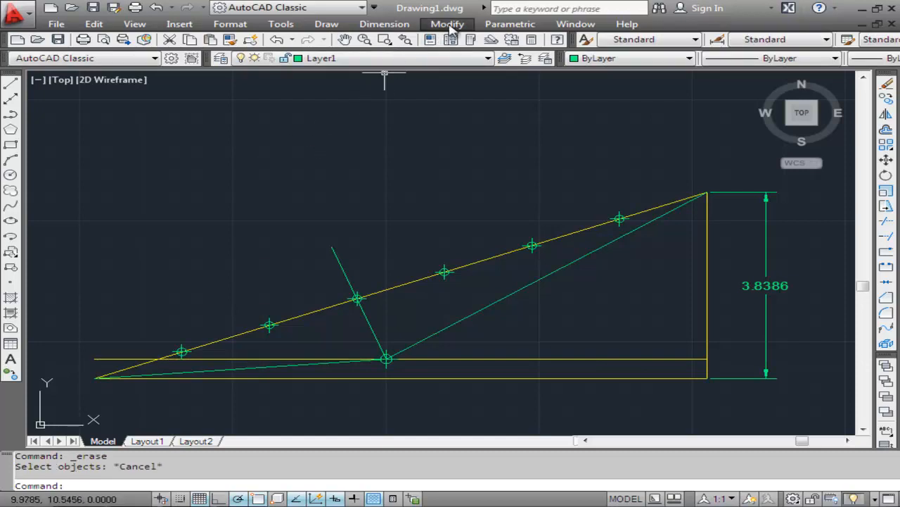
# - Trim the offset base line between the sloped line and the point at the foot of the third perpendicular
pyautogui.click(447, 24)
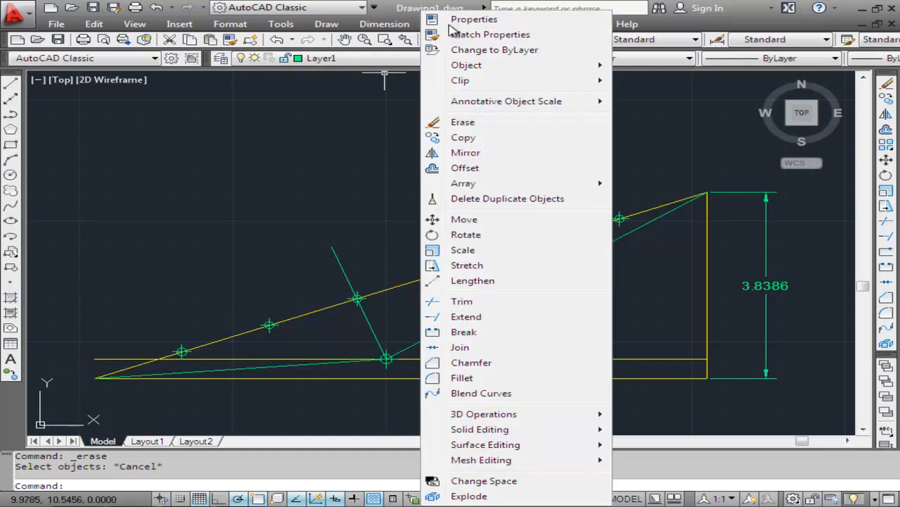
pyautogui.click(462, 301)
pyautogui.click(653, 161)
pyautogui.click(250, 434)
pyautogui.press('Return')
pyautogui.click(259, 359)
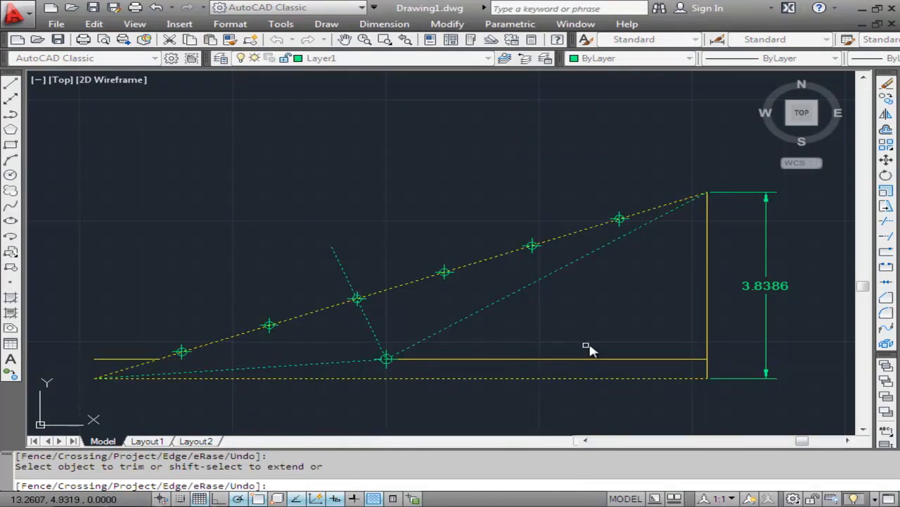
pyautogui.press('Return')
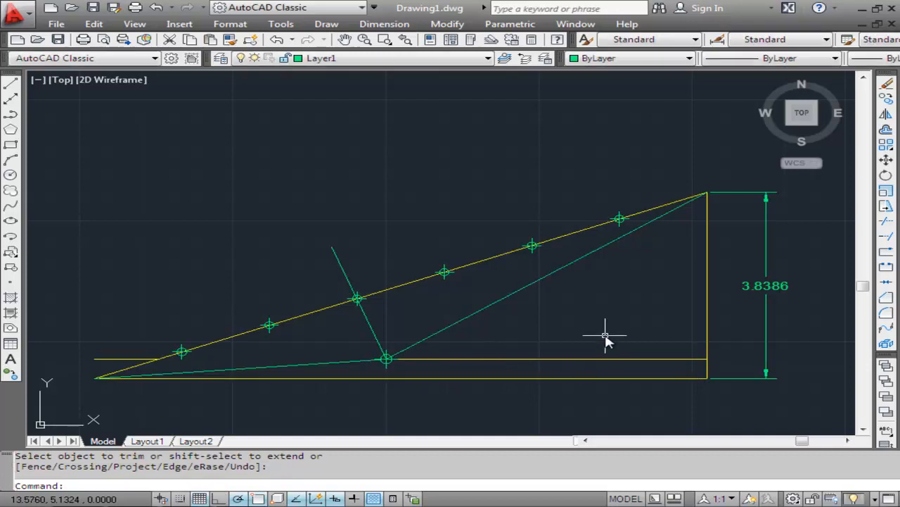
# - Erase the leftover piece of the offset line near the sharp corner and the triangle's base line
pyautogui.click(447, 24)
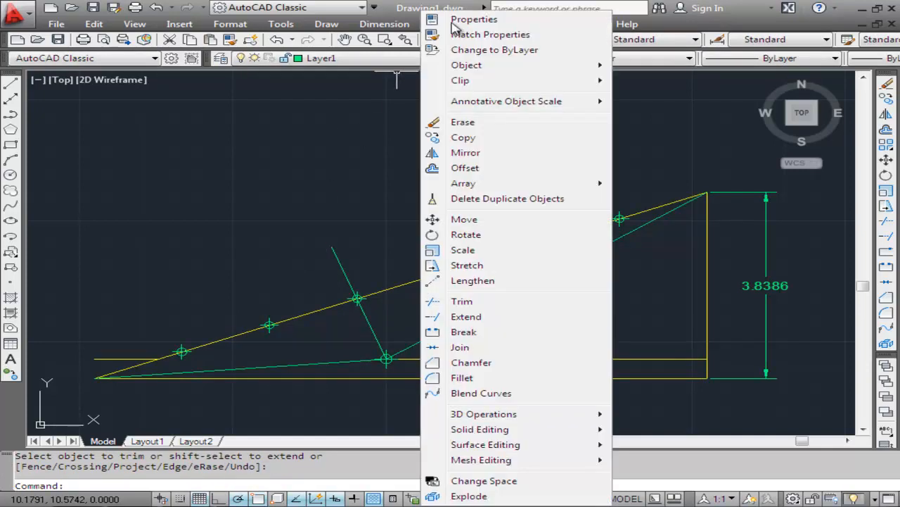
pyautogui.click(457, 123)
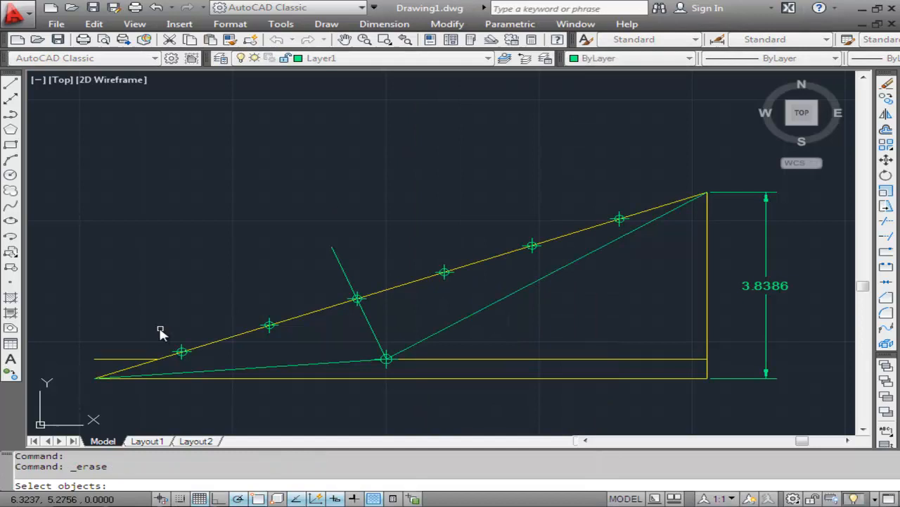
pyautogui.click(129, 360)
pyautogui.press('Return')
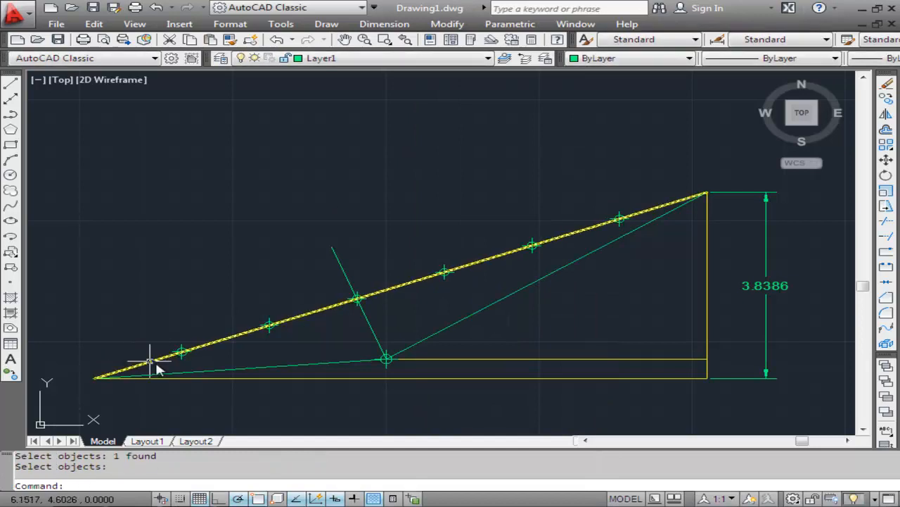
pyautogui.click(260, 379)
pyautogui.press('Delete')
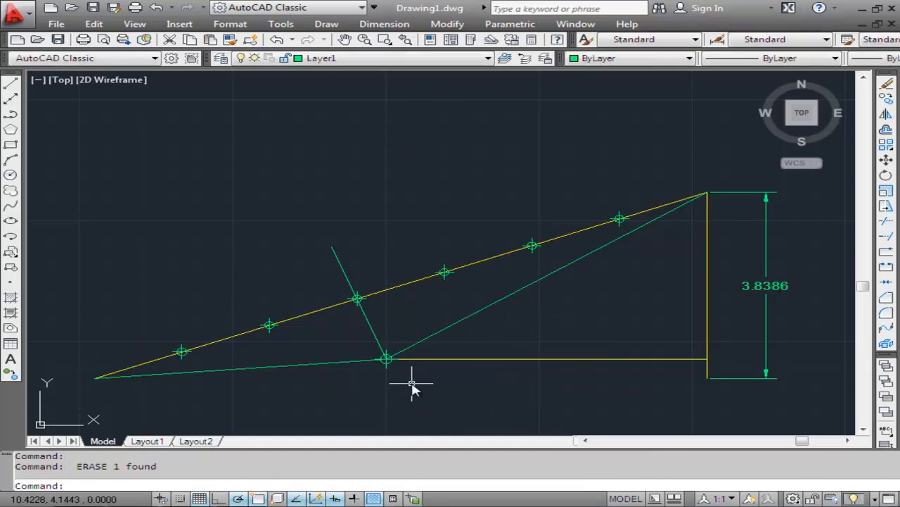
# - Copy the perpendicular line from its lower end to the other five division points on the sloped line
pyautogui.click(449, 24)
pyautogui.click(462, 140)
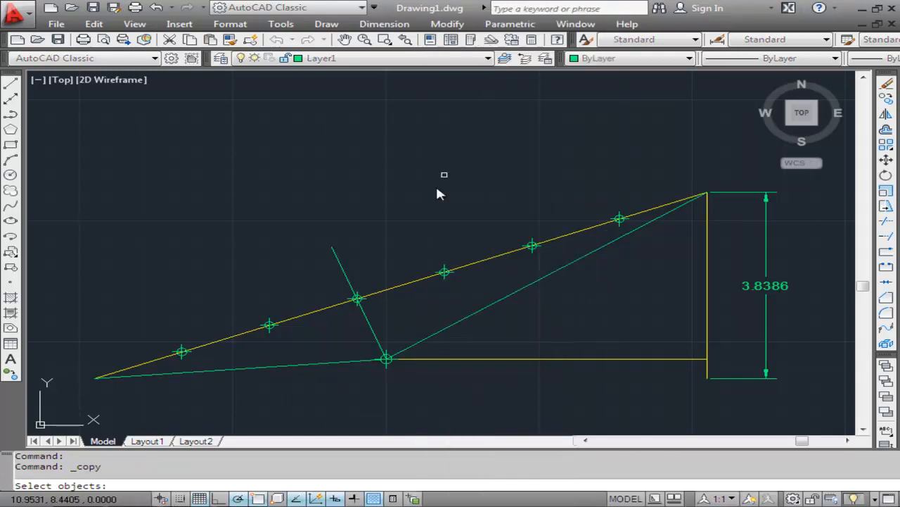
pyautogui.click(374, 339)
pyautogui.press('Return')
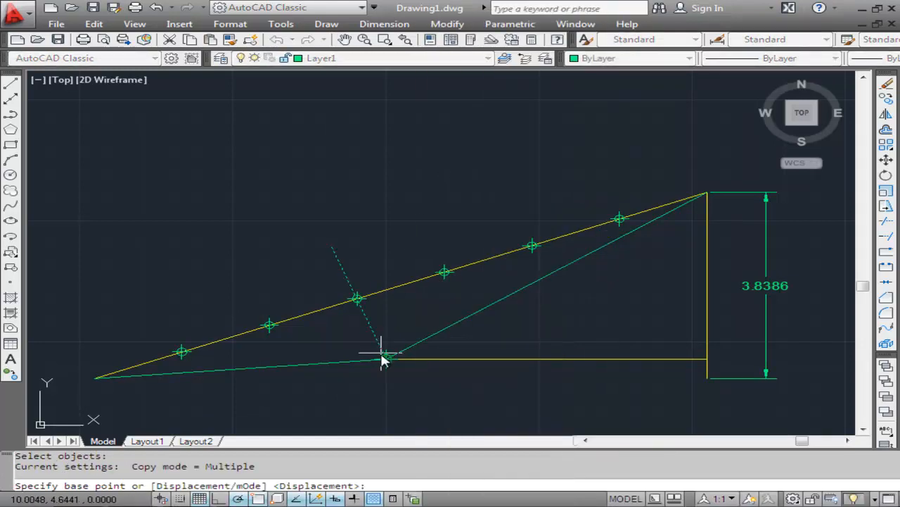
pyautogui.click(386, 360)
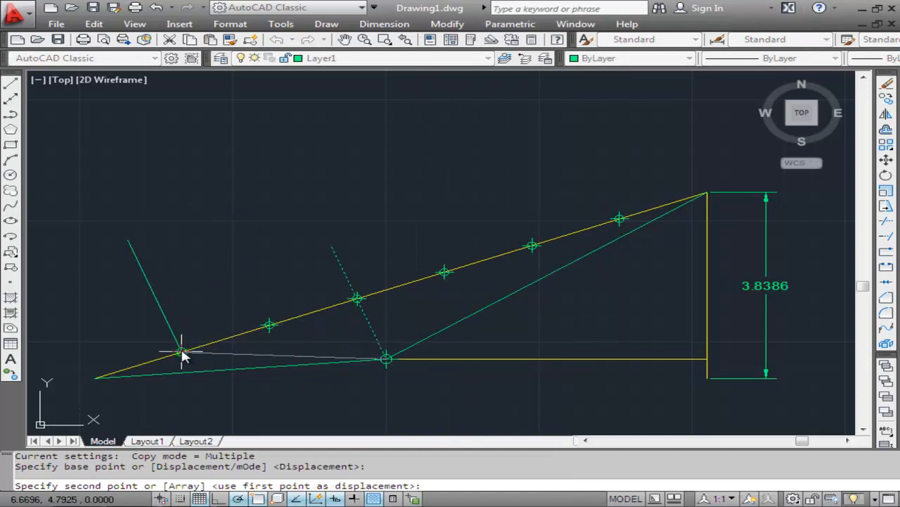
pyautogui.click(181, 351)
pyautogui.click(269, 325)
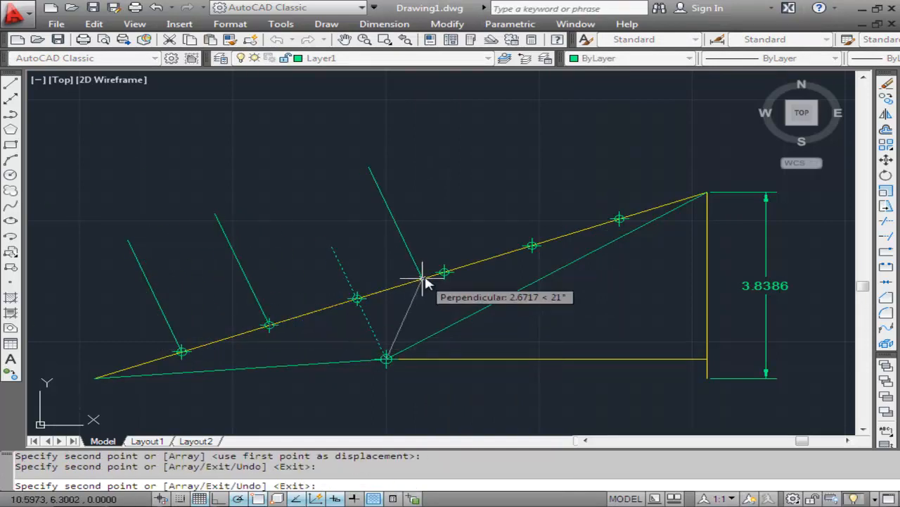
pyautogui.click(443, 273)
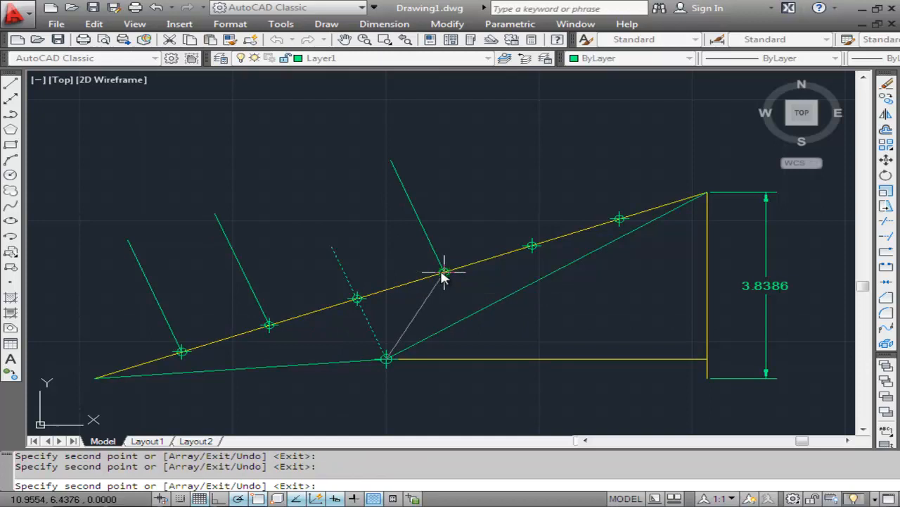
pyautogui.click(531, 248)
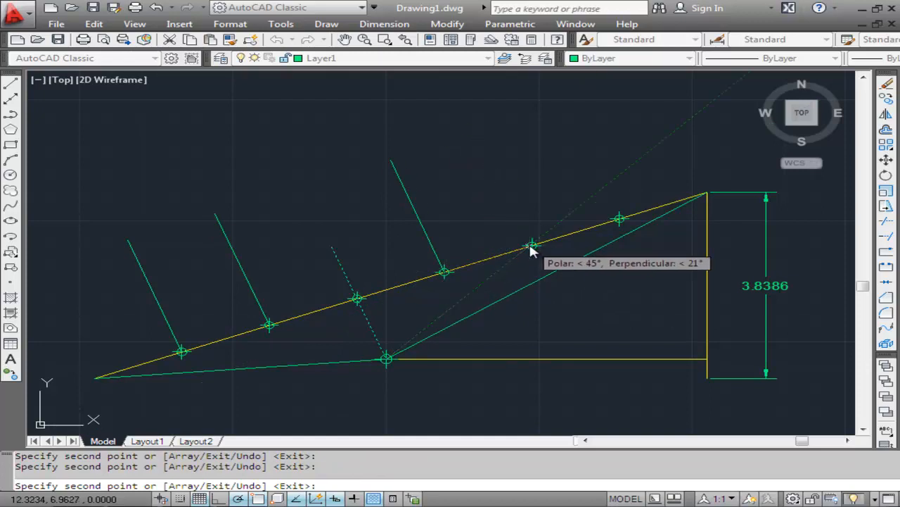
pyautogui.click(619, 219)
pyautogui.press('Return')
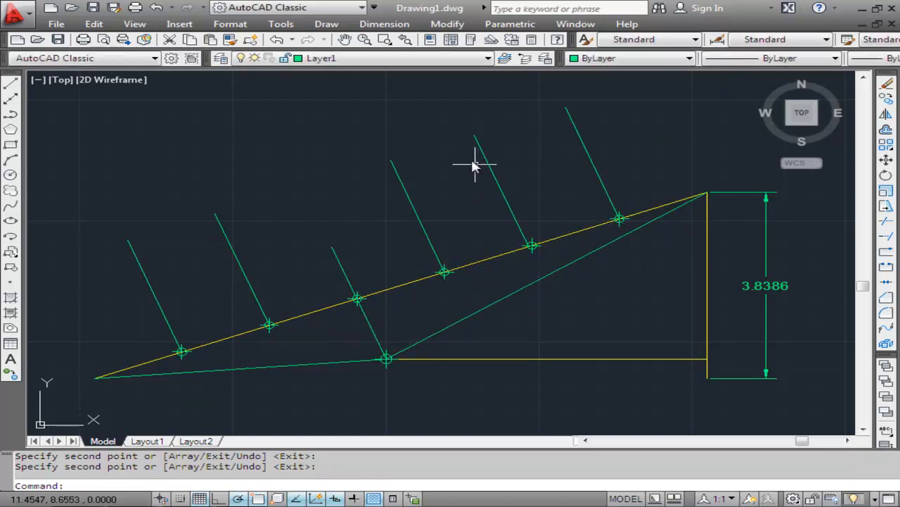
# - Extend the perpendiculars at the fourth, fifth and sixth division points to the line running to the upper corner
pyautogui.click(448, 24)
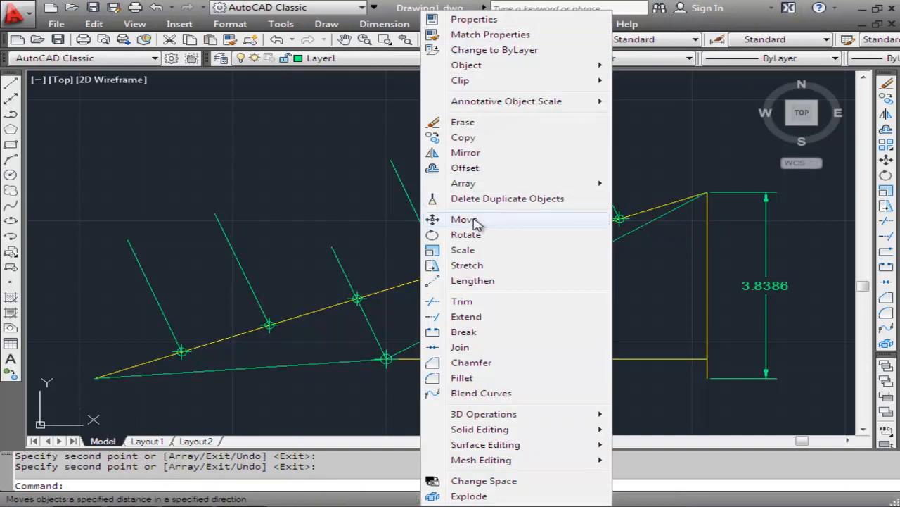
pyautogui.write('ex')
pyautogui.press('Return')
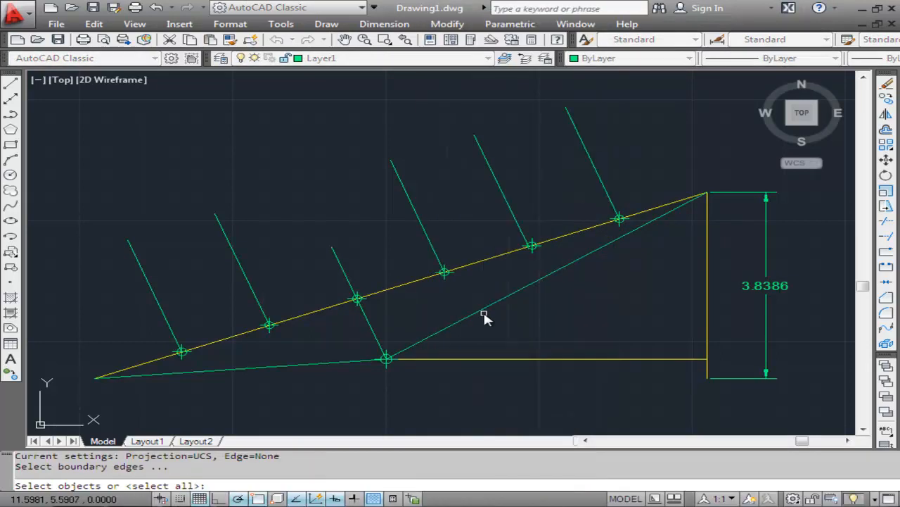
pyautogui.click(493, 307)
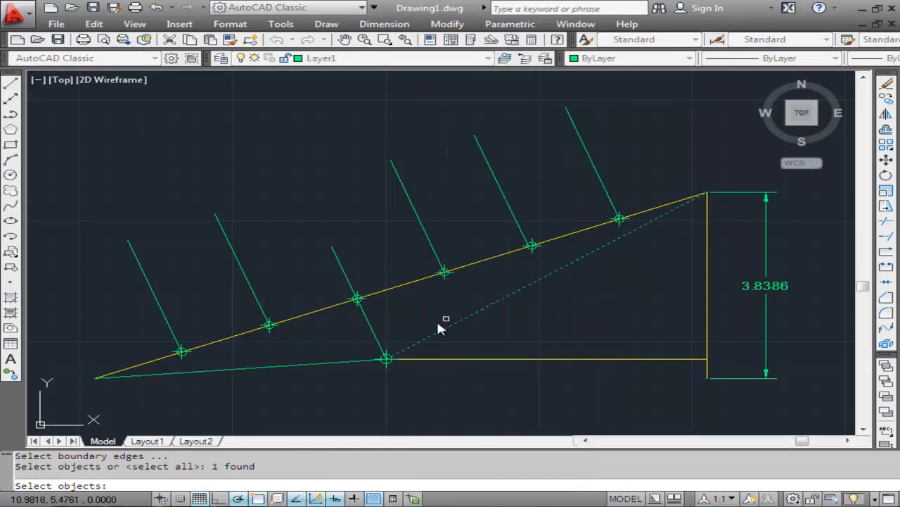
pyautogui.press('Return')
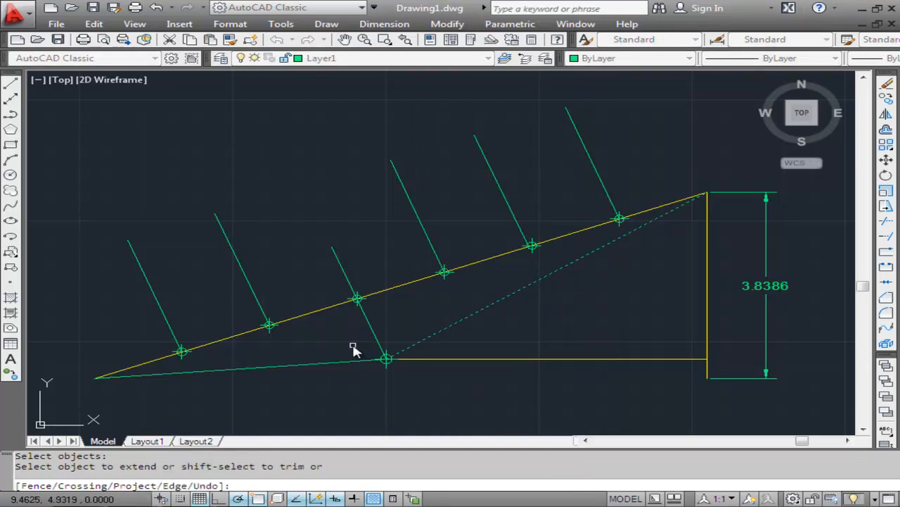
pyautogui.click(432, 251)
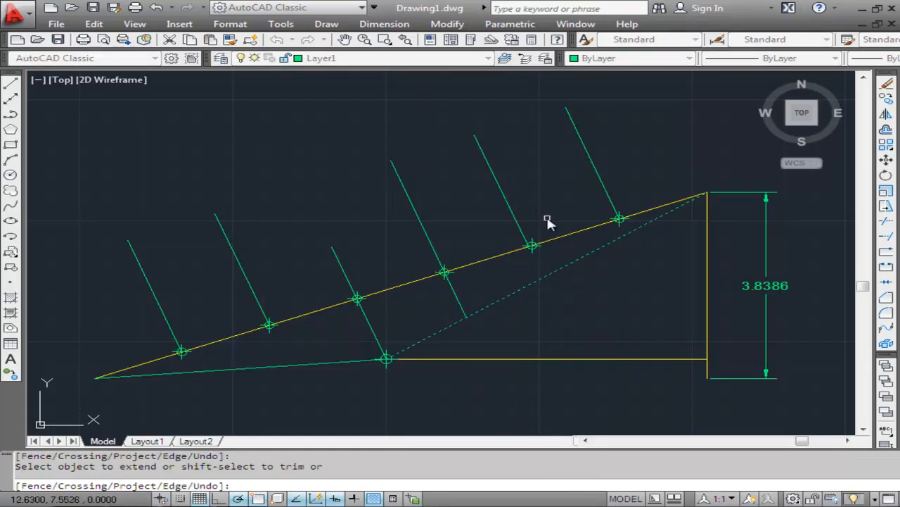
pyautogui.click(603, 195)
pyautogui.press('Return')
# - Extend the perpendiculars at the first and second division points to the line running to the sharp lower corner
pyautogui.rightClick(562, 191)
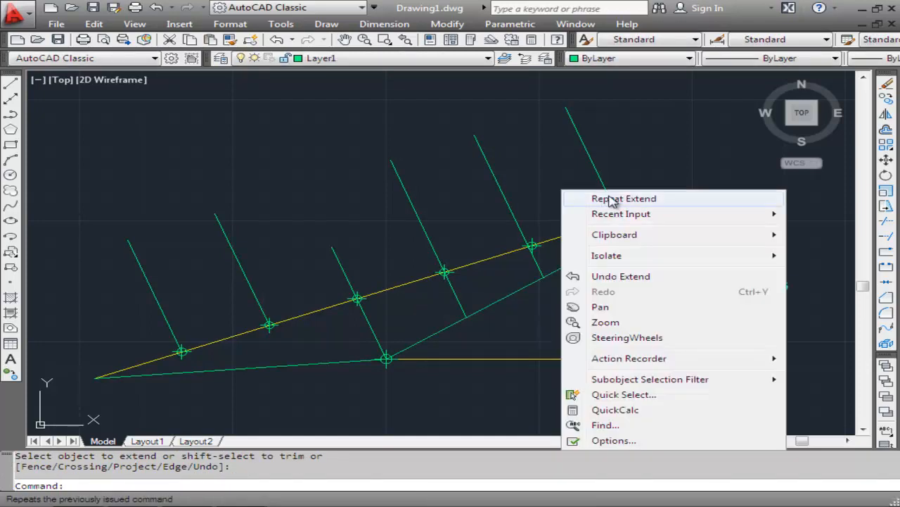
pyautogui.click(599, 197)
pyautogui.click(294, 367)
pyautogui.press('Return')
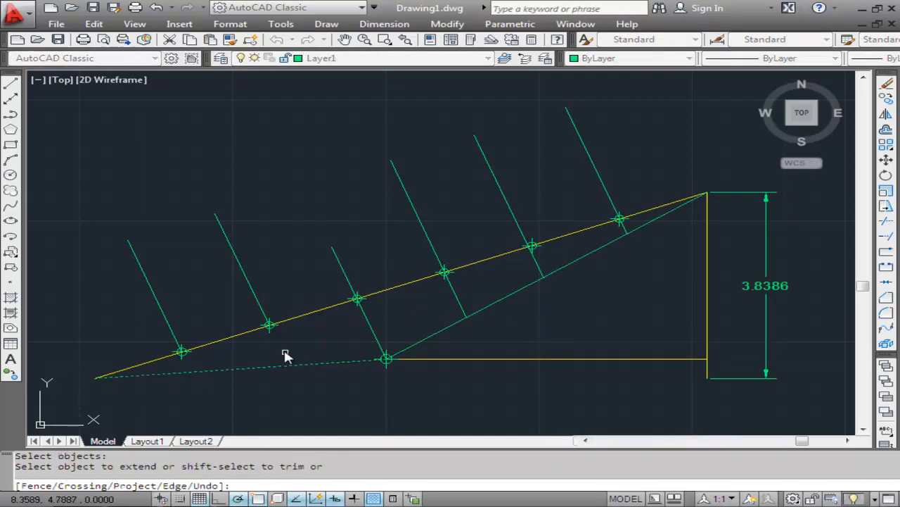
pyautogui.click(261, 318)
pyautogui.press('Return')
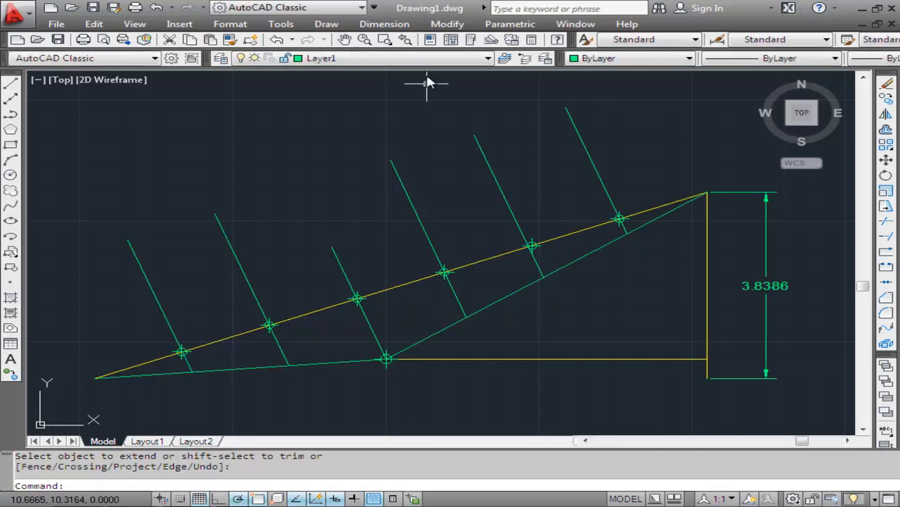
# - Trim the parts of all six perpendiculars that project above the sloped line
pyautogui.click(446, 25)
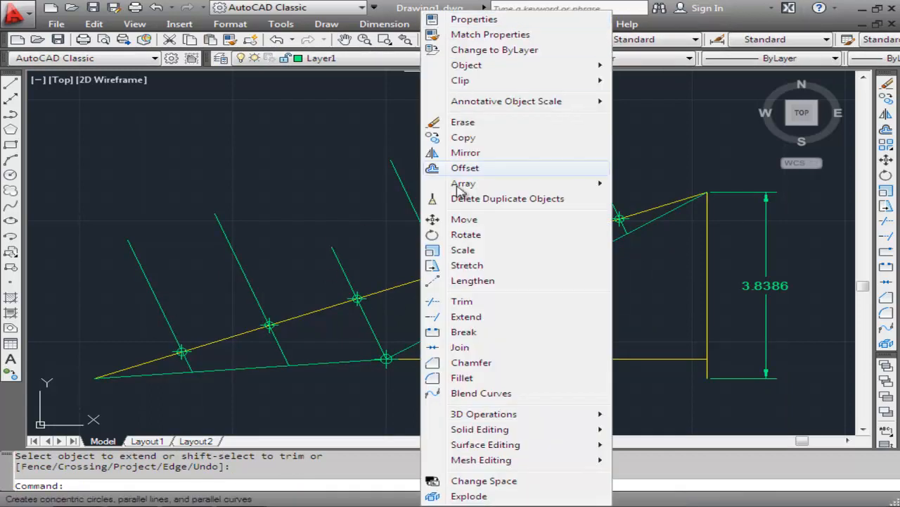
pyautogui.click(456, 298)
pyautogui.click(431, 284)
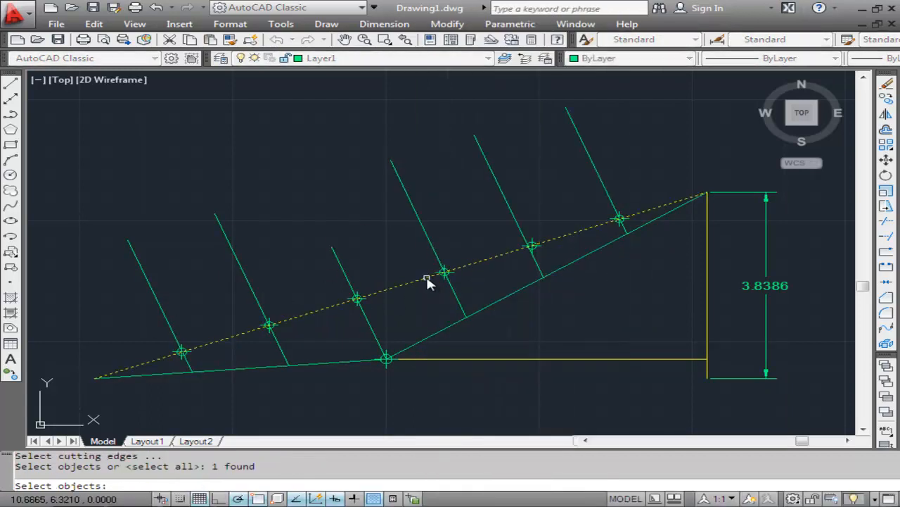
pyautogui.press('Return')
pyautogui.click(177, 342)
pyautogui.click(262, 317)
pyautogui.click(348, 285)
pyautogui.click(426, 240)
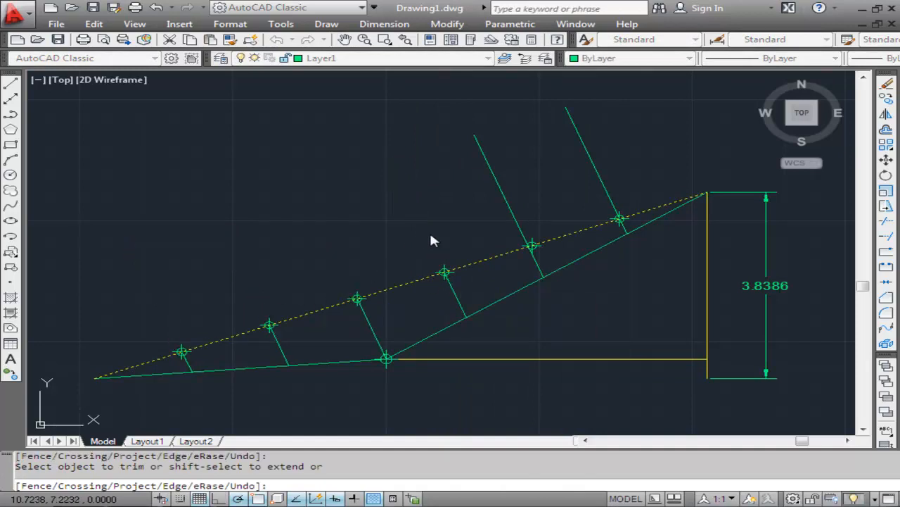
pyautogui.click(511, 213)
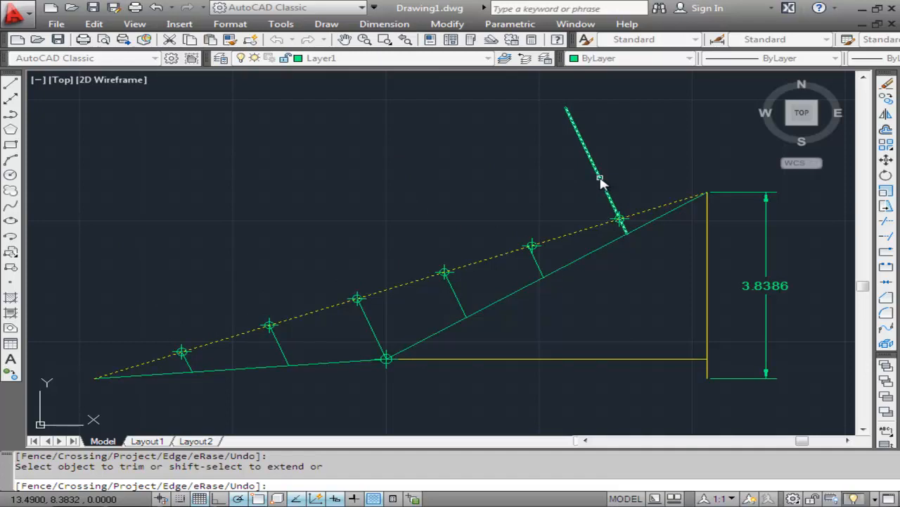
pyautogui.press('Return')
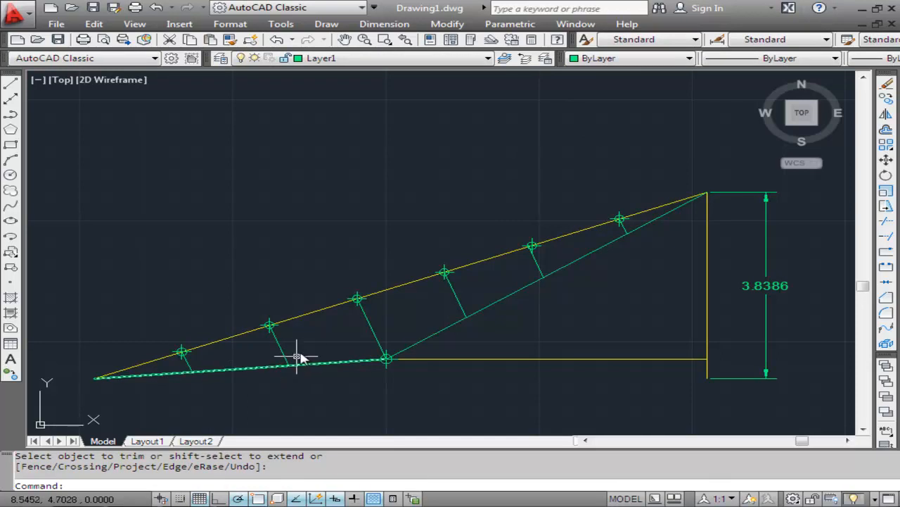
# - Check the active object snap modes in the drafting settings
pyautogui.click(280, 23)
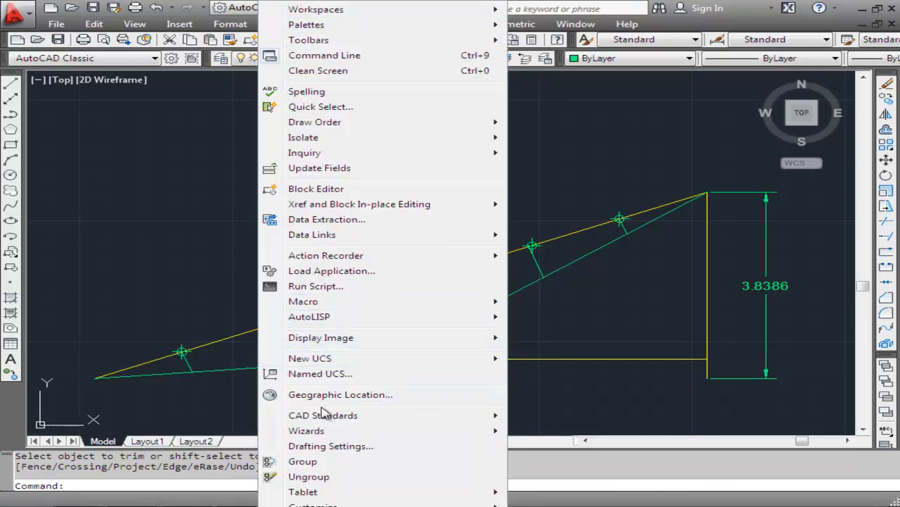
pyautogui.click(329, 445)
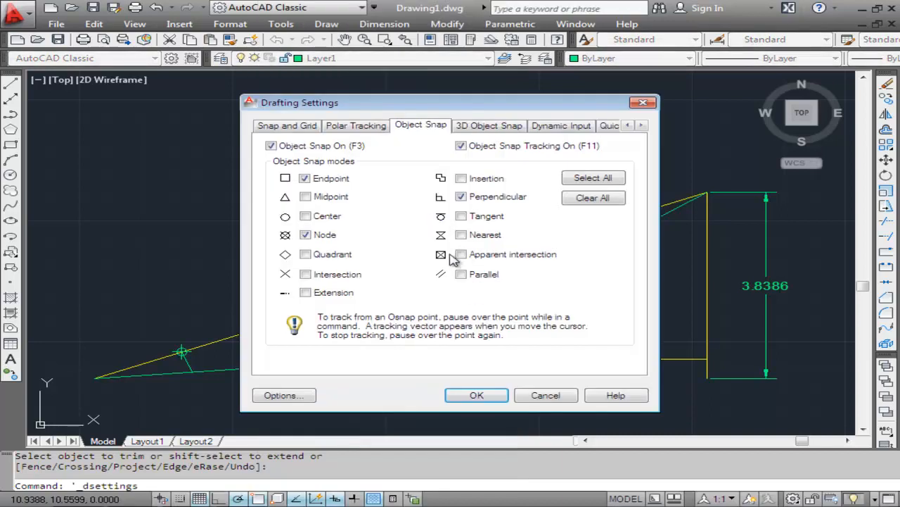
pyautogui.click(478, 394)
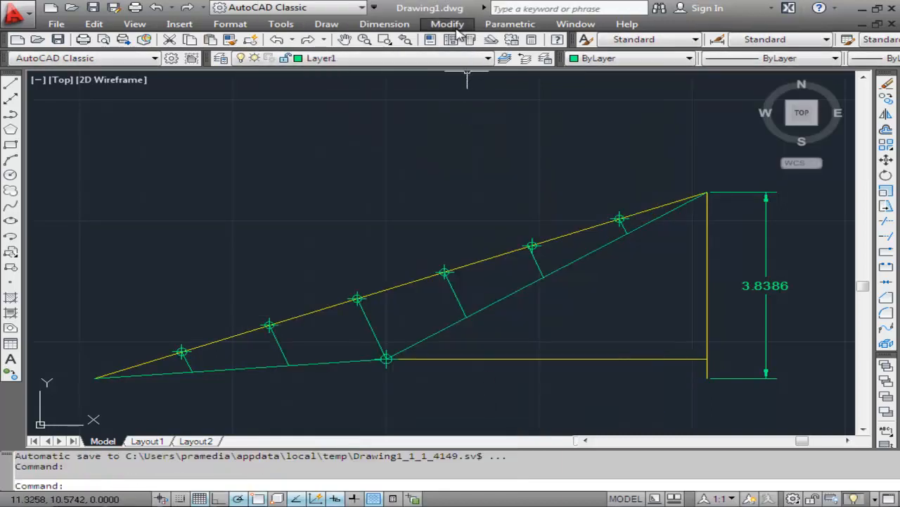
# - Draw zigzag lines from the third perpendicular's foot to the fourth division point, the fifth perpendicular's foot and the sixth division point
pyautogui.click(327, 24)
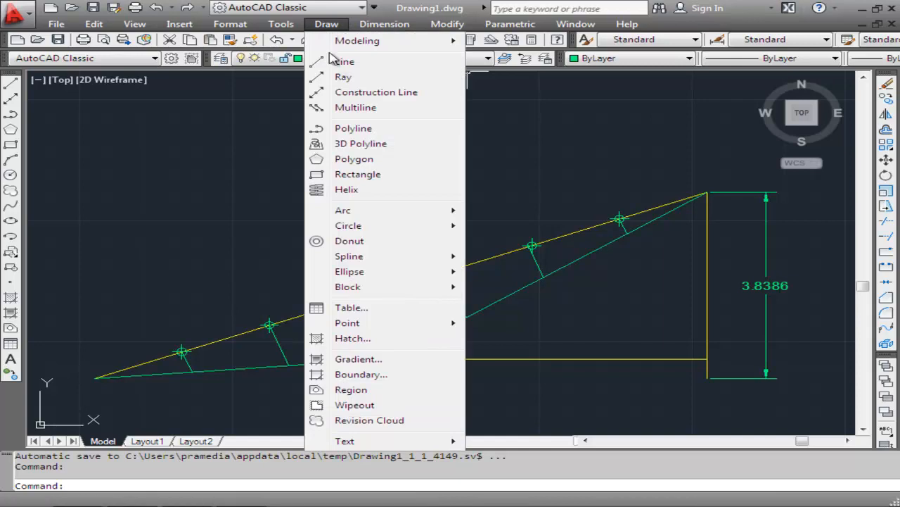
pyautogui.click(341, 58)
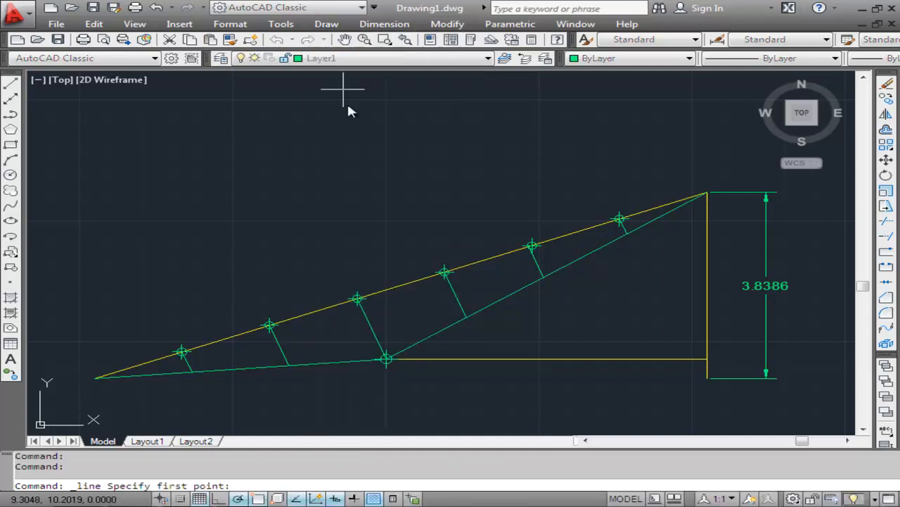
pyautogui.click(387, 361)
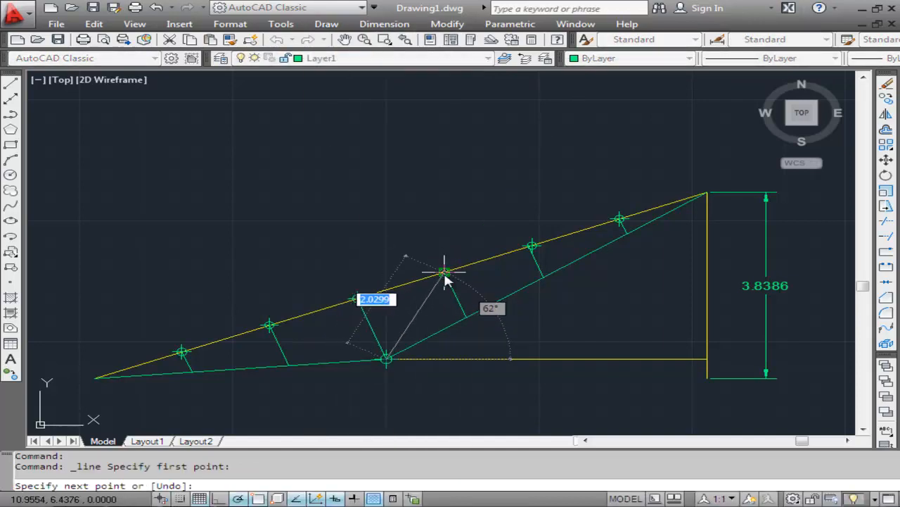
pyautogui.click(446, 273)
pyautogui.click(543, 277)
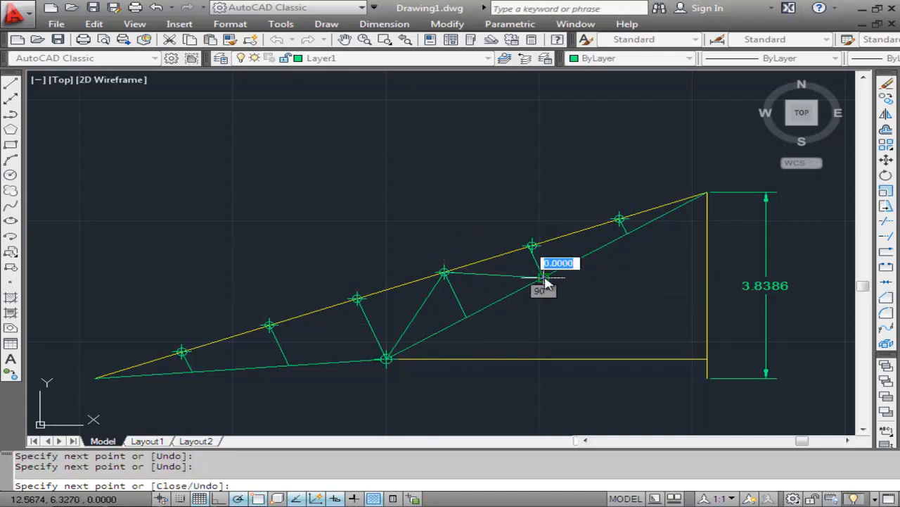
pyautogui.click(620, 218)
pyautogui.press('Return')
# - Draw zigzag lines from the third perpendicular's foot to the second division point and on to the first perpendicular's foot
pyautogui.rightClick(502, 174)
pyautogui.click(563, 182)
pyautogui.click(386, 359)
pyautogui.click(271, 326)
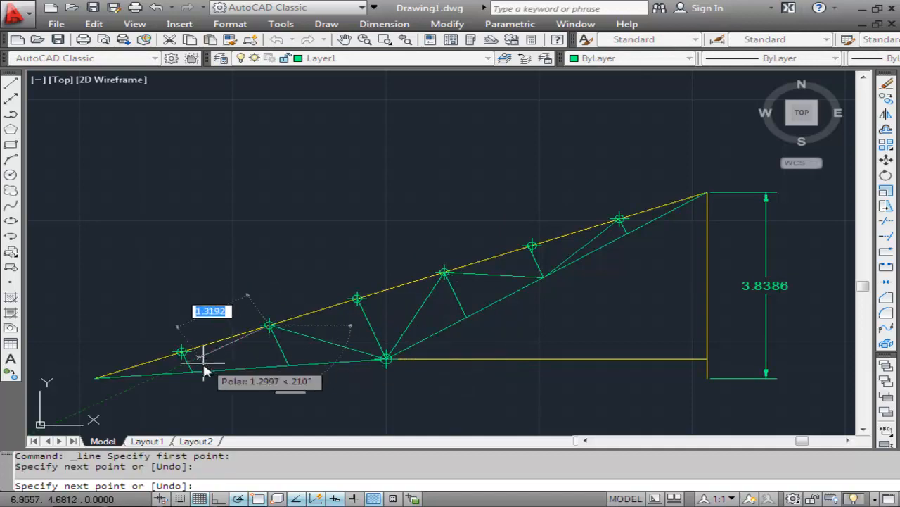
pyautogui.click(192, 371)
pyautogui.press('Return')
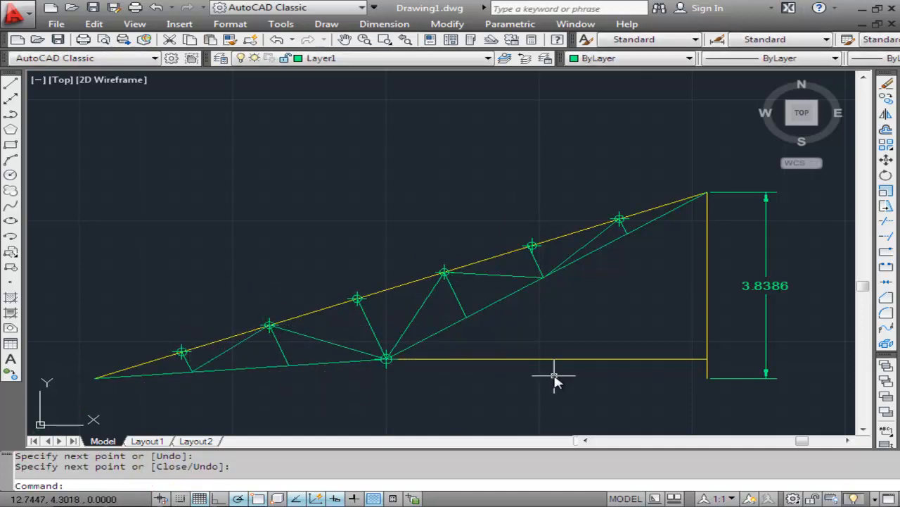
# - Erase the triangle's vertical line and its height dimension
pyautogui.click(448, 24)
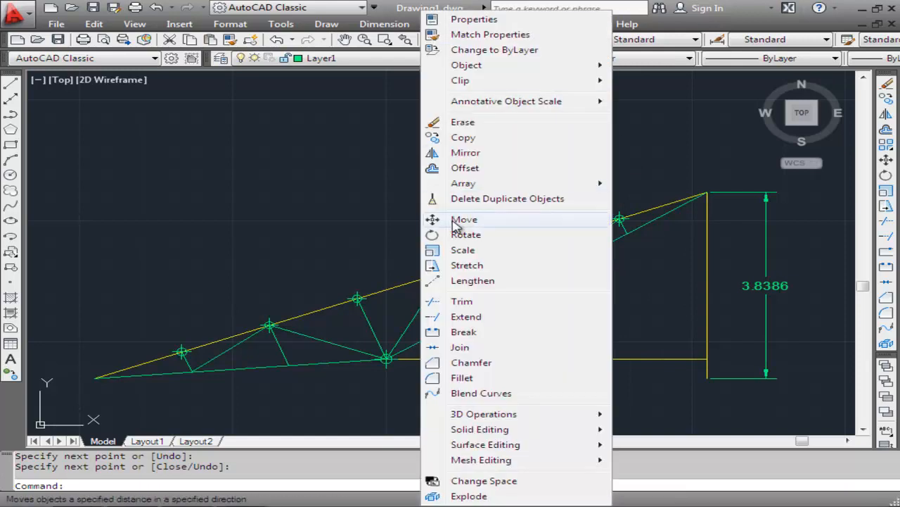
pyautogui.click(463, 122)
pyautogui.click(708, 246)
pyautogui.press('Return')
pyautogui.click(767, 204)
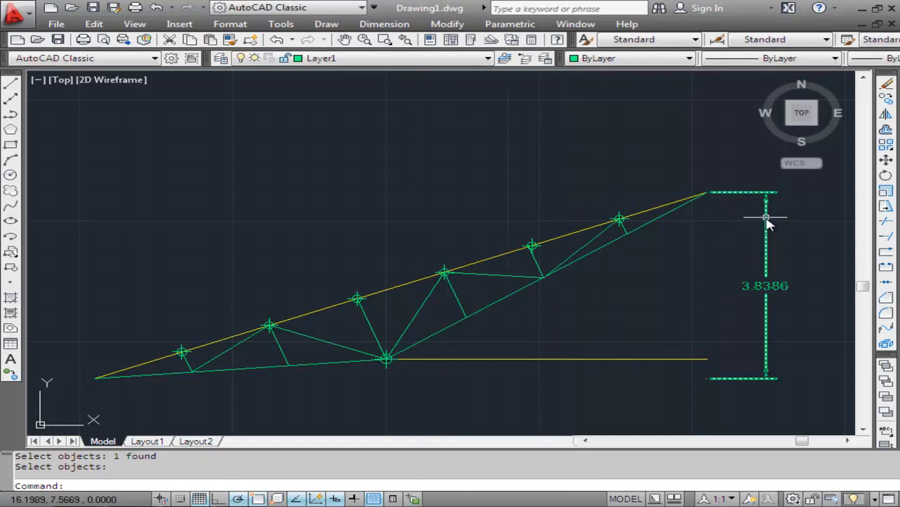
pyautogui.press('Delete')
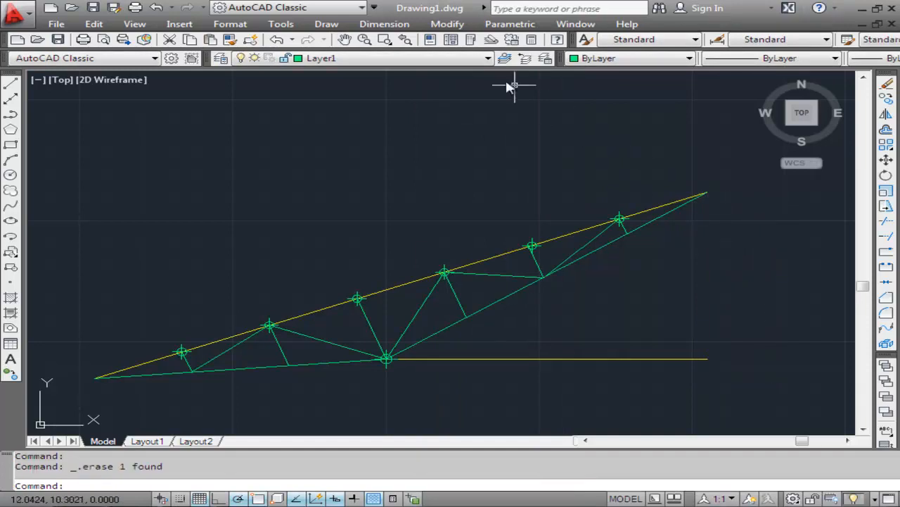
# - Mirror the half truss about the vertical through the bottom chord's inner end and the peak, keeping the source objects
pyautogui.click(432, 25)
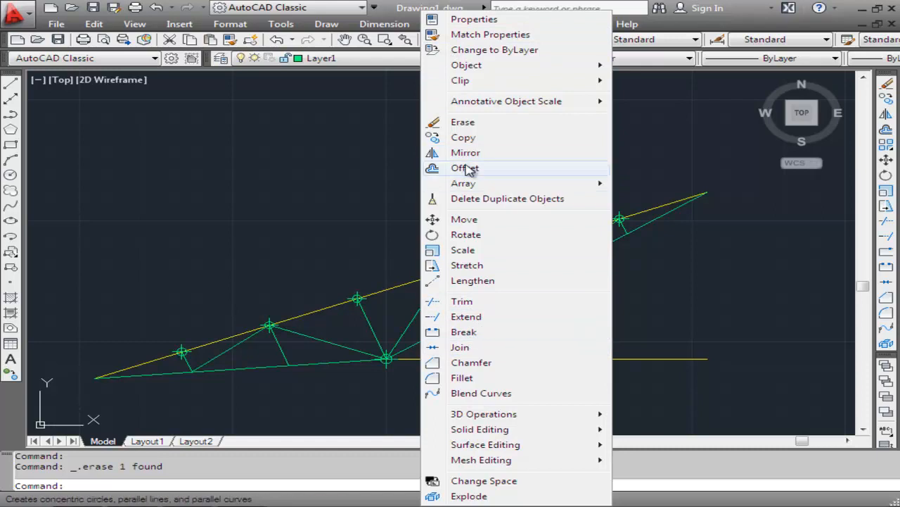
pyautogui.click(465, 152)
pyautogui.click(734, 177)
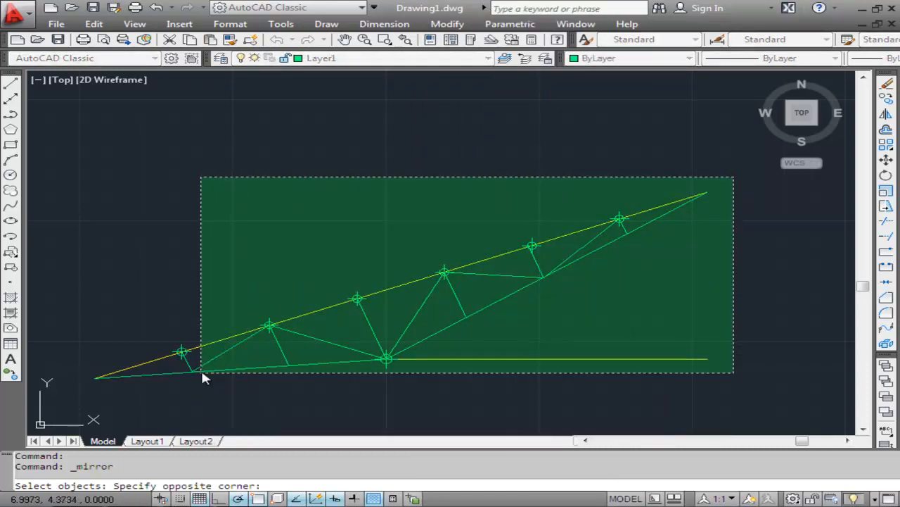
pyautogui.click(139, 395)
pyautogui.press('Return')
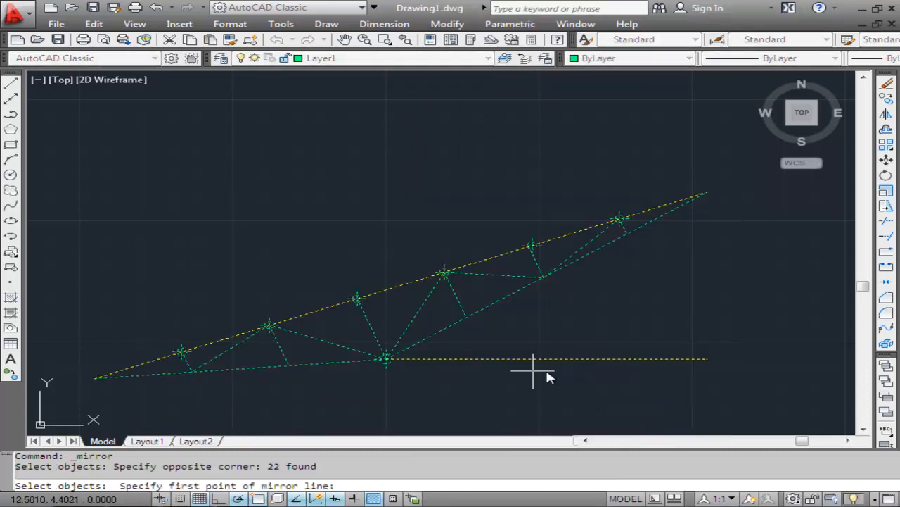
pyautogui.click(704, 360)
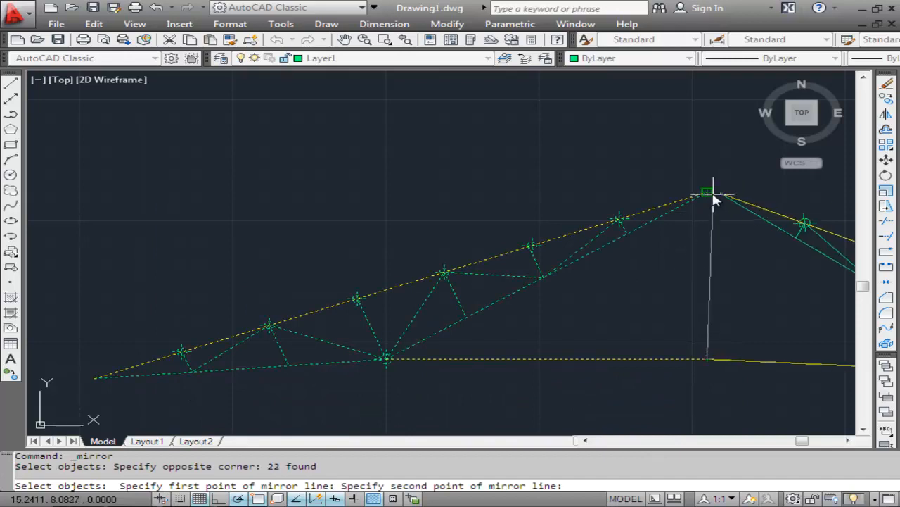
pyautogui.click(707, 192)
pyautogui.press('Return')
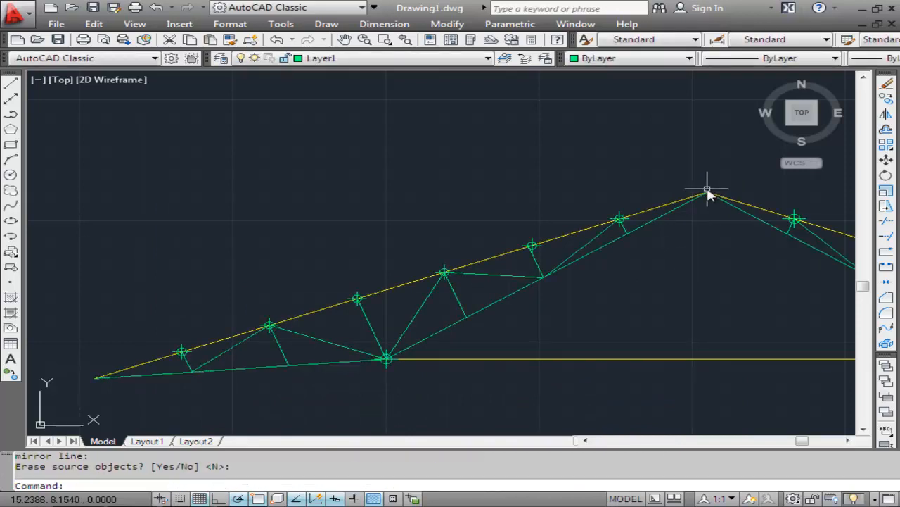
# - Assign all objects of the full truss to the yellow layer
pyautogui.click(133, 24)
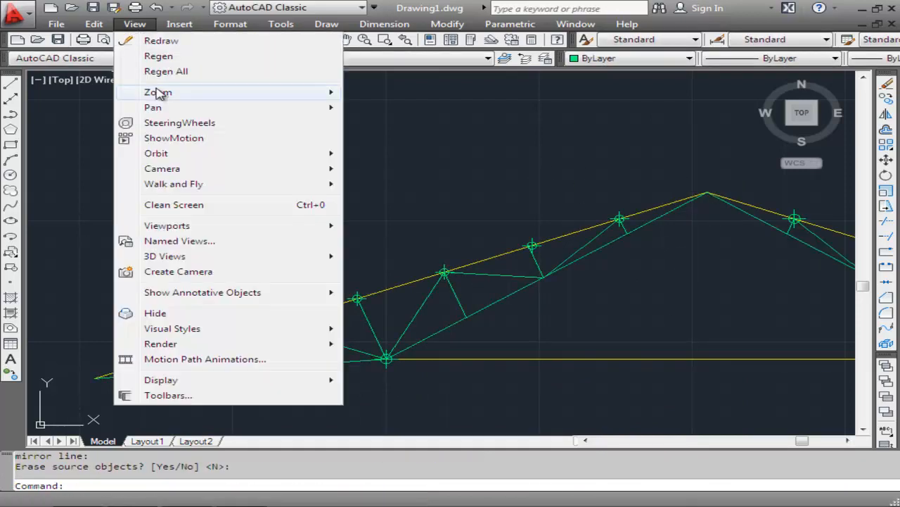
pyautogui.moveTo(176, 94)
pyautogui.click(385, 262)
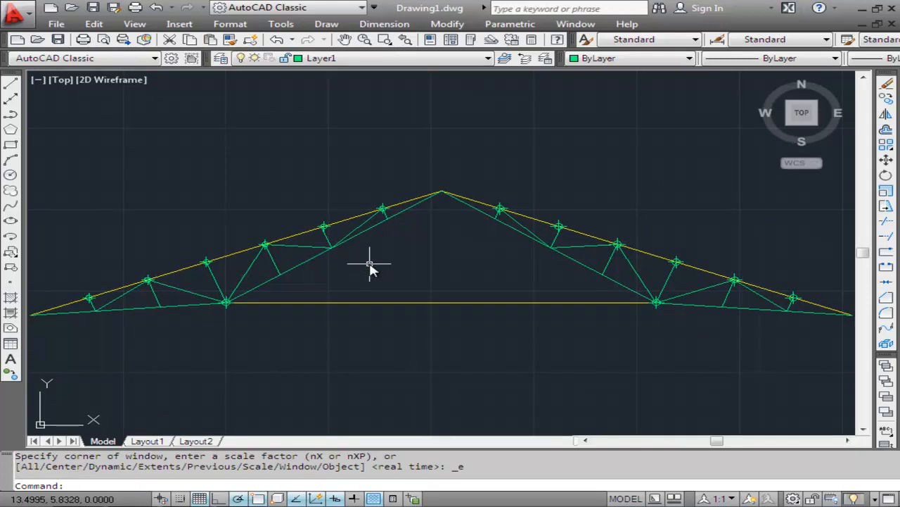
pyautogui.scroll(-2, 371, 269)
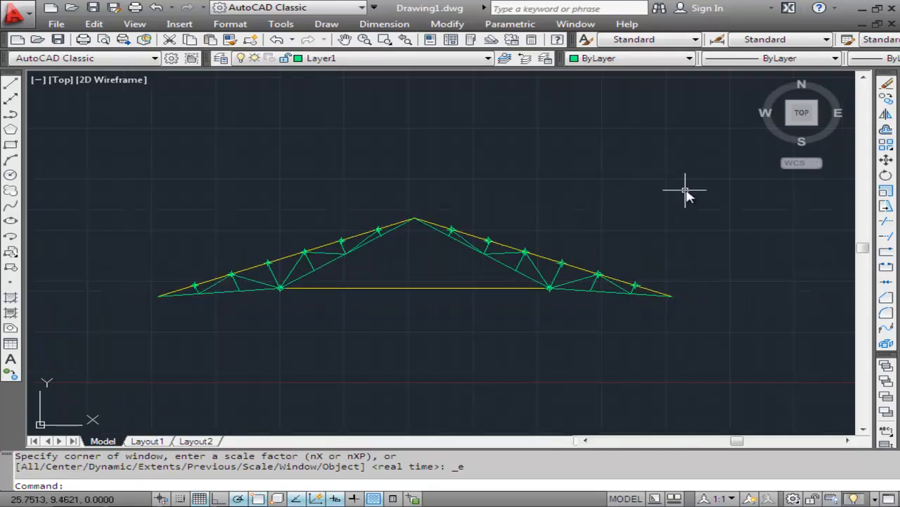
pyautogui.click(687, 190)
pyautogui.click(153, 352)
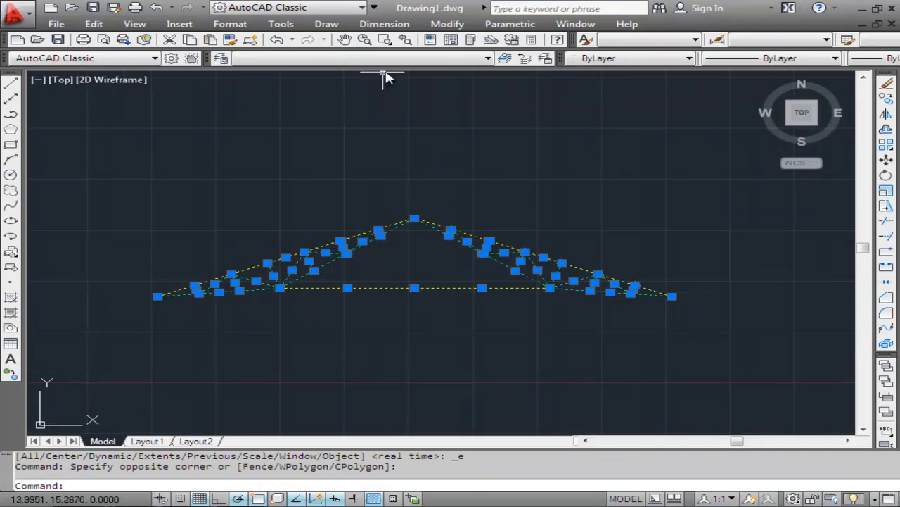
pyautogui.click(469, 62)
pyautogui.click(401, 82)
pyautogui.press('Escape')
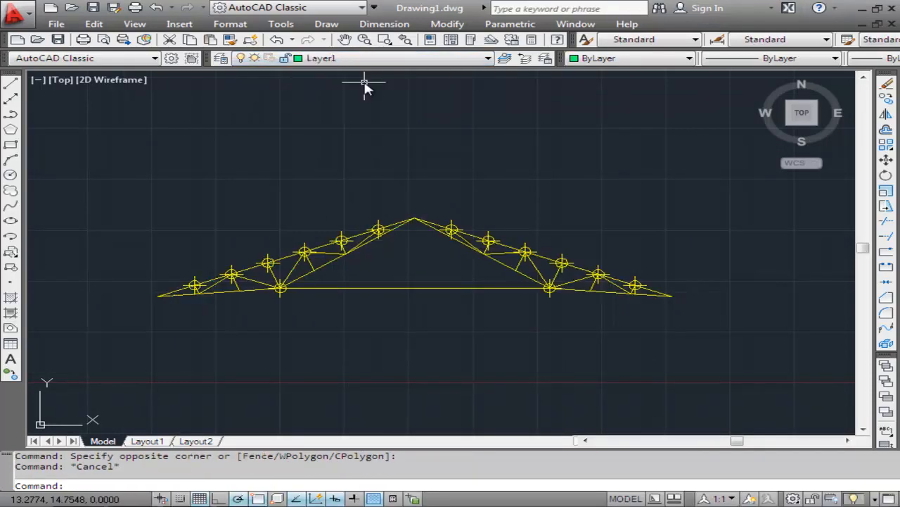
# - Set the point style to the plain dot so the division markers no longer cover the truss
pyautogui.click(229, 24)
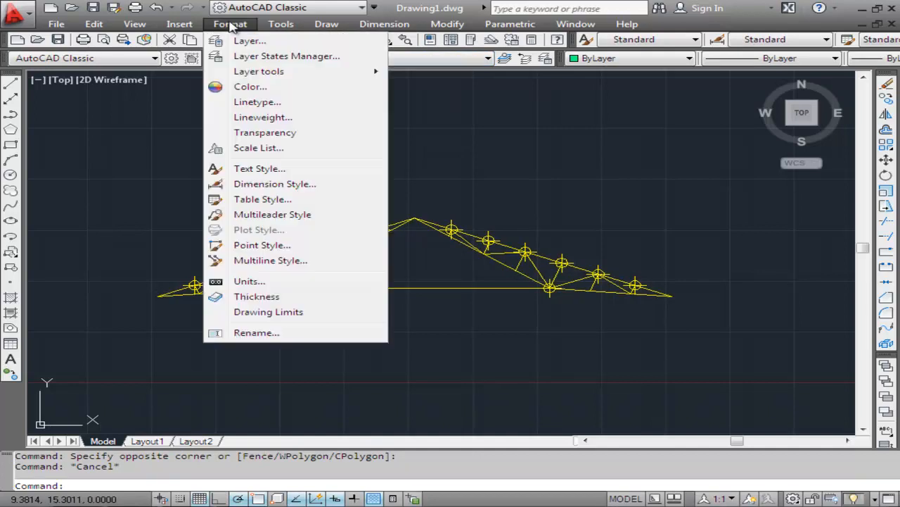
pyautogui.click(261, 245)
pyautogui.click(369, 173)
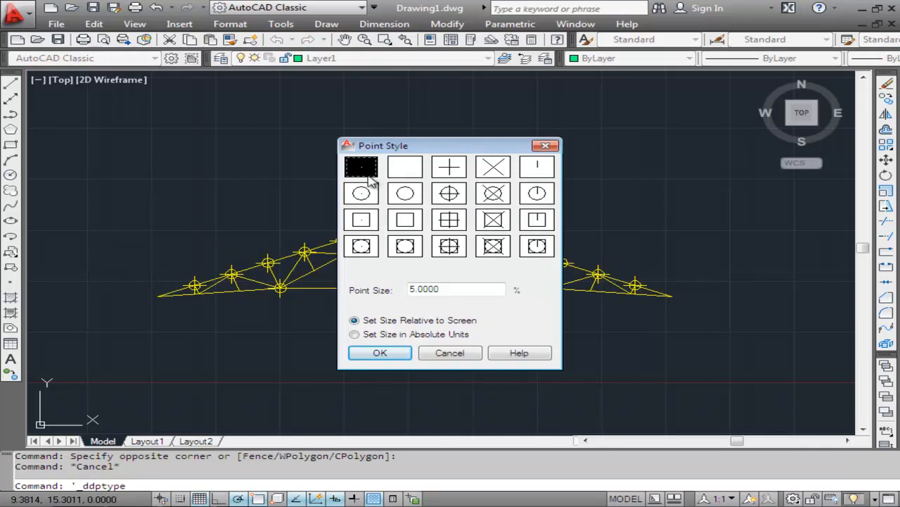
pyautogui.click(402, 355)
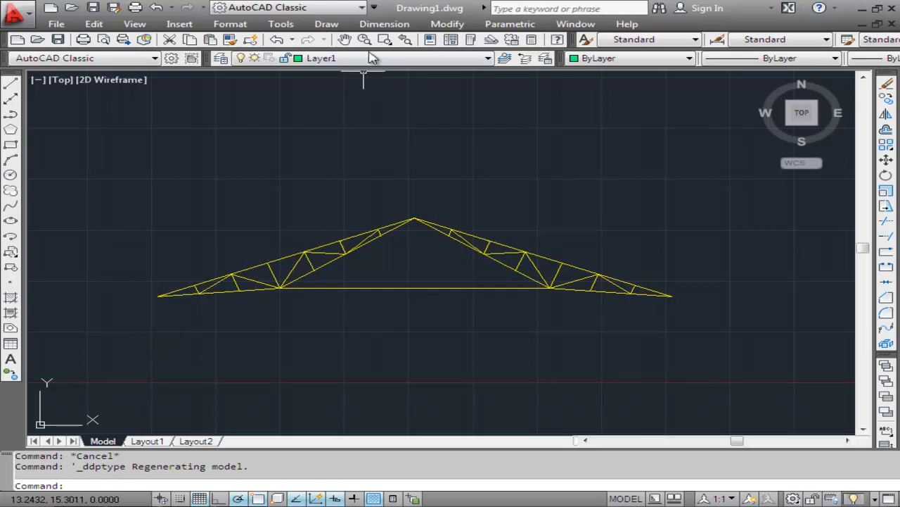
# - Move the whole truss from its left support corner to the origin 0,0
pyautogui.click(447, 24)
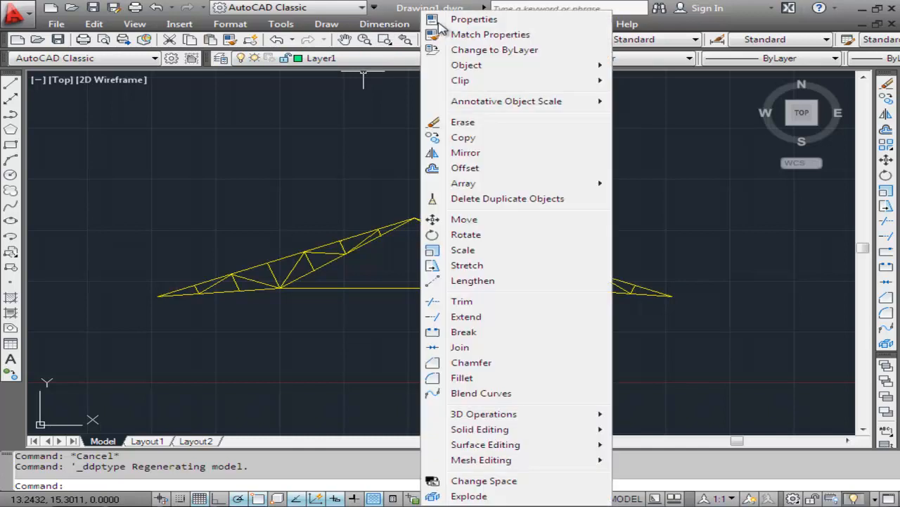
pyautogui.click(493, 220)
pyautogui.click(695, 199)
pyautogui.click(113, 337)
pyautogui.press('Return')
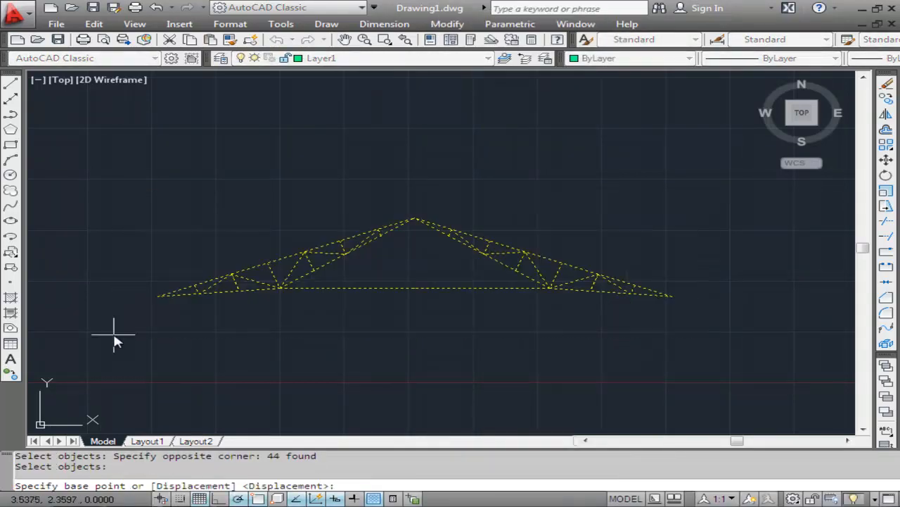
pyautogui.click(160, 295)
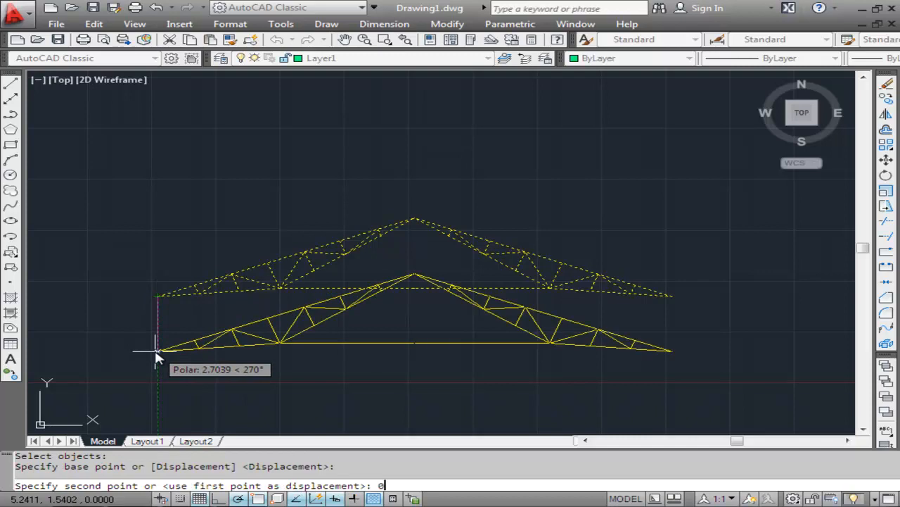
pyautogui.write('0,0')
pyautogui.press('Return')
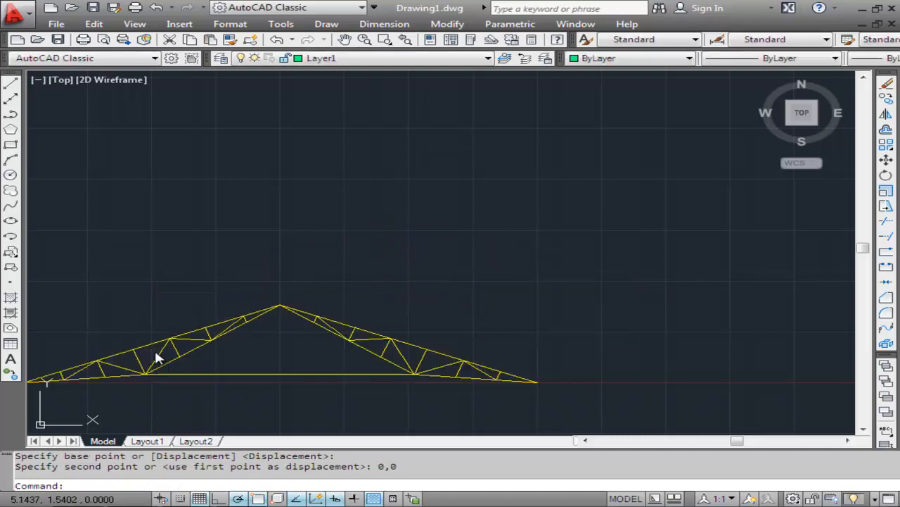
# - Check the coordinates of the truss's left support corner with ID Point
pyautogui.click(134, 24)
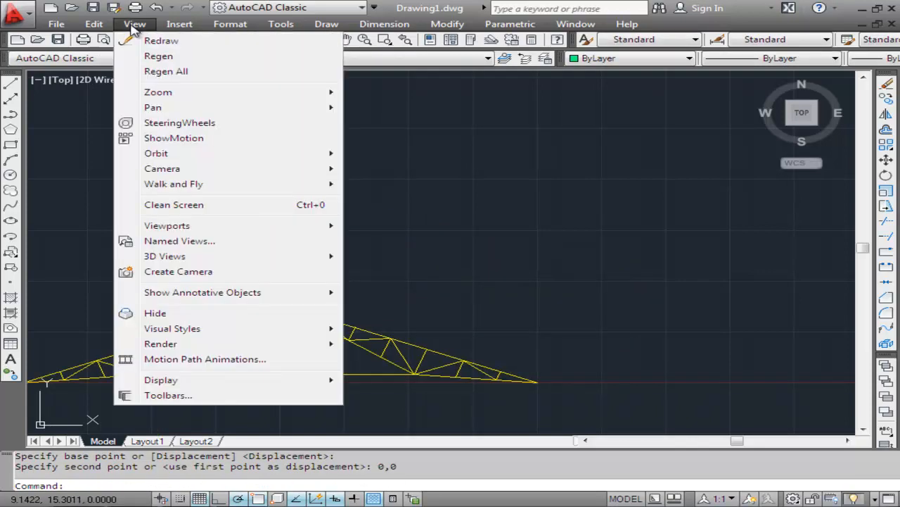
pyautogui.moveTo(157, 95)
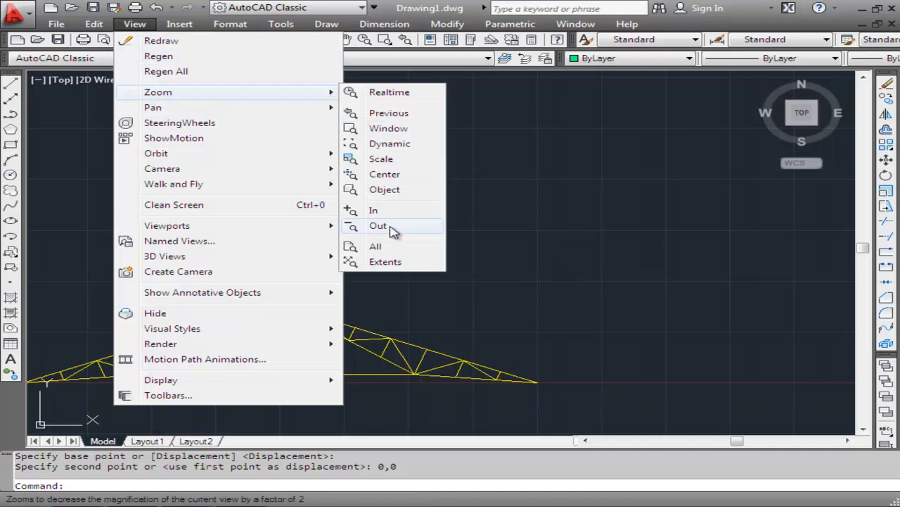
pyautogui.click(384, 261)
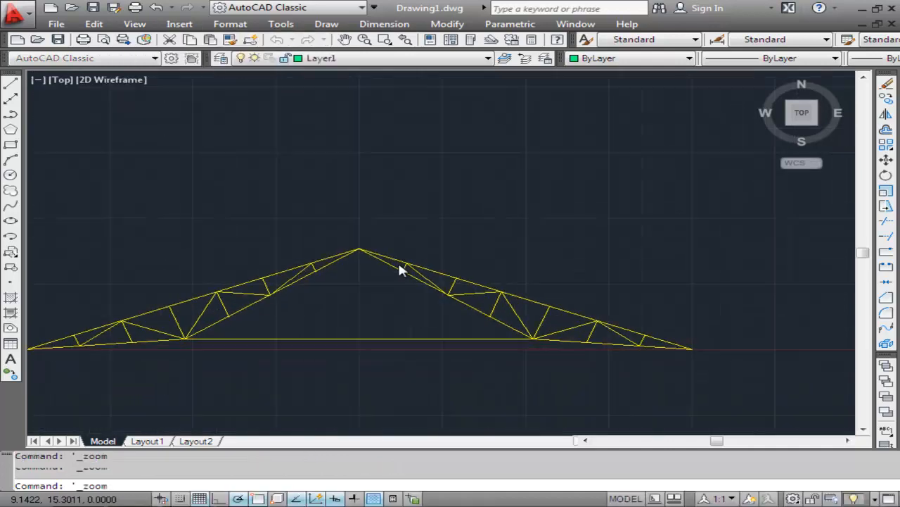
pyautogui.click(282, 24)
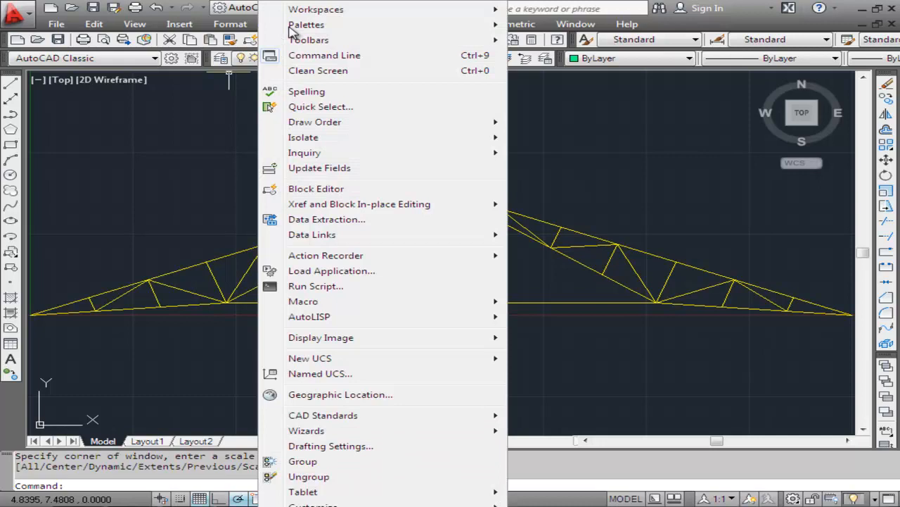
pyautogui.moveTo(306, 158)
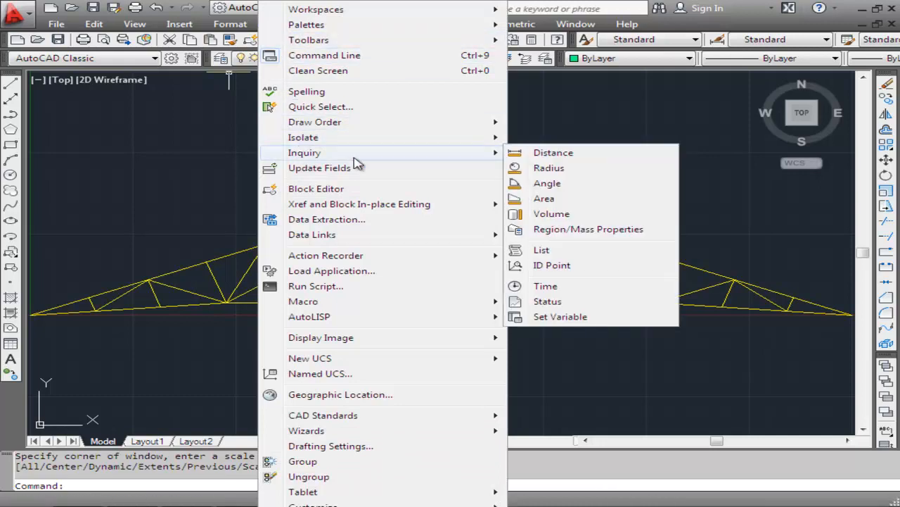
pyautogui.click(541, 265)
pyautogui.click(32, 321)
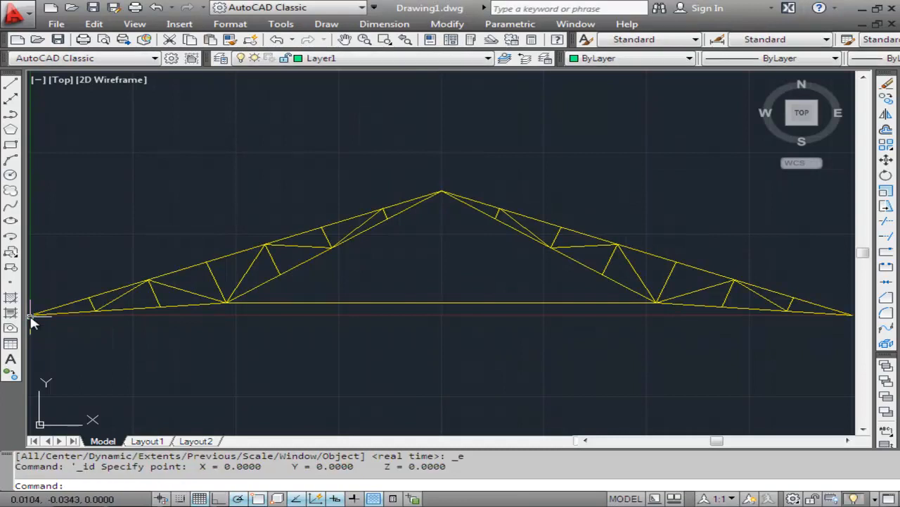
pyautogui.moveTo(197, 466); pyautogui.dragTo(448, 466)
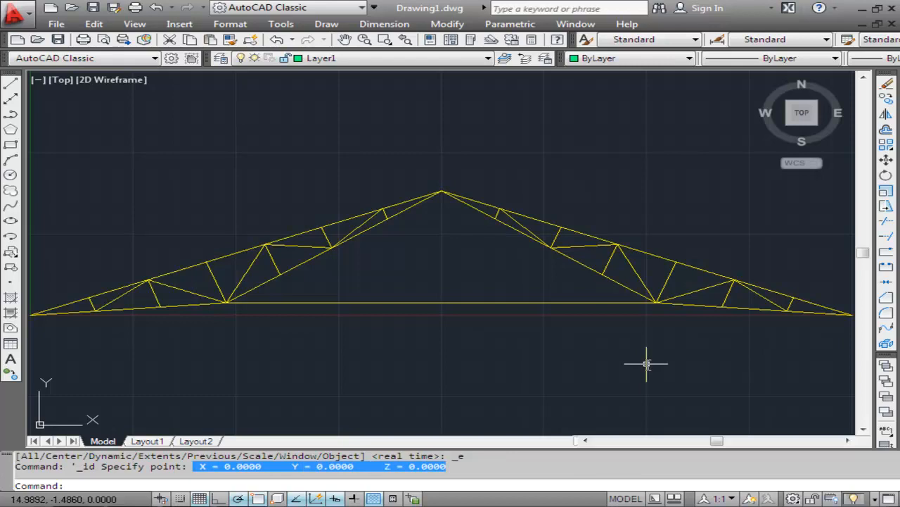
pyautogui.press('Escape')
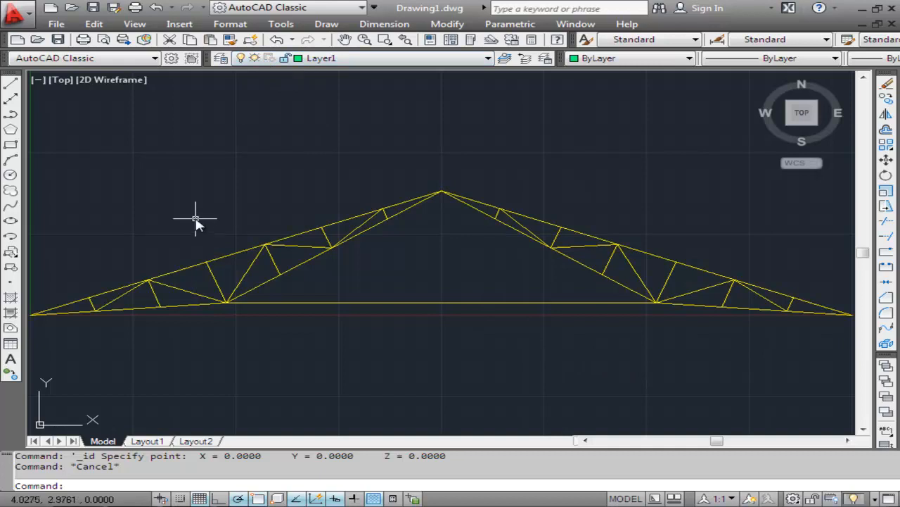
# - Add a horizontal linear dimension of the full span between the two support corners, placed below the truss
pyautogui.click(384, 24)
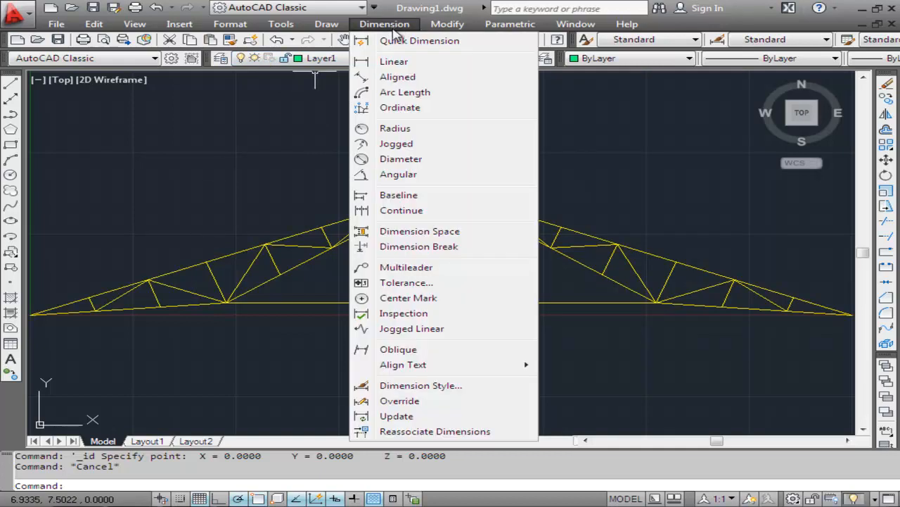
pyautogui.click(397, 61)
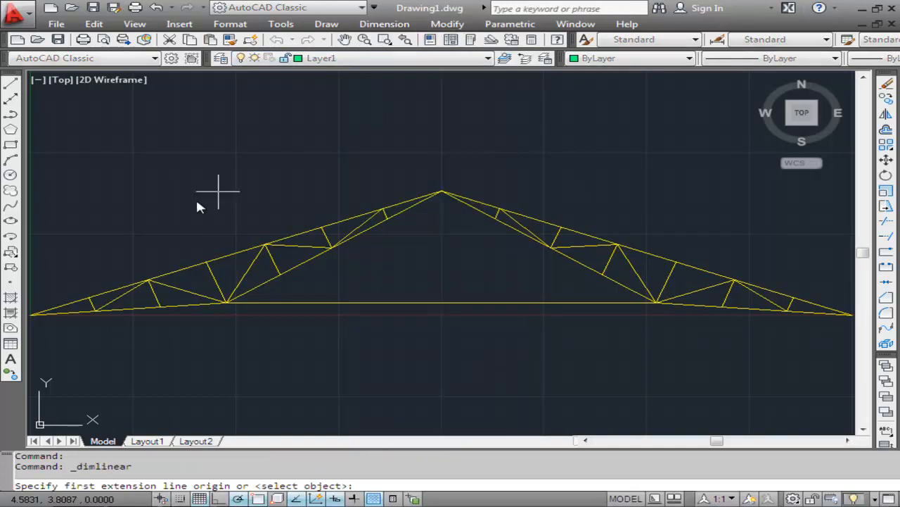
pyautogui.click(33, 315)
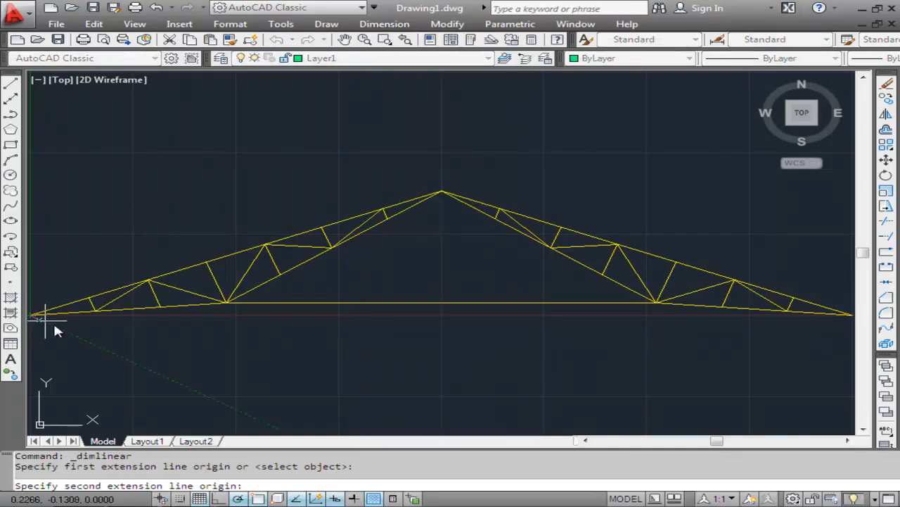
pyautogui.click(851, 314)
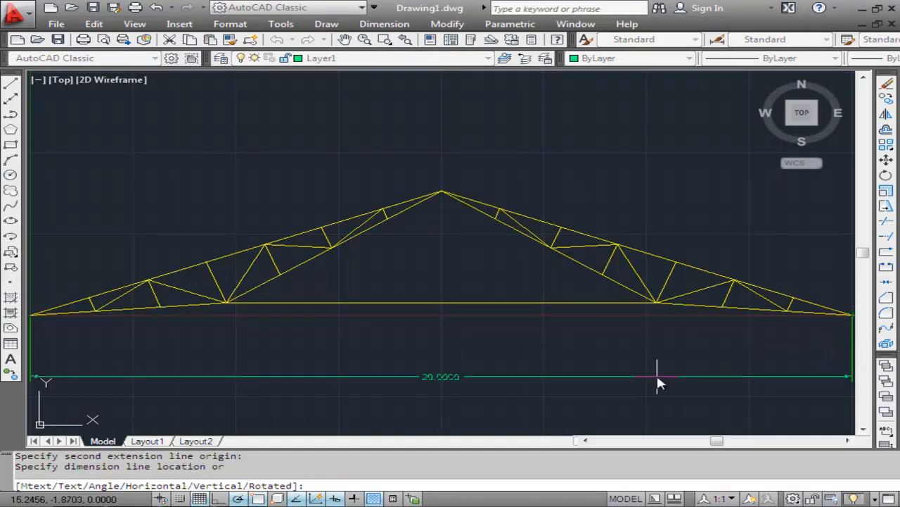
pyautogui.click(657, 377)
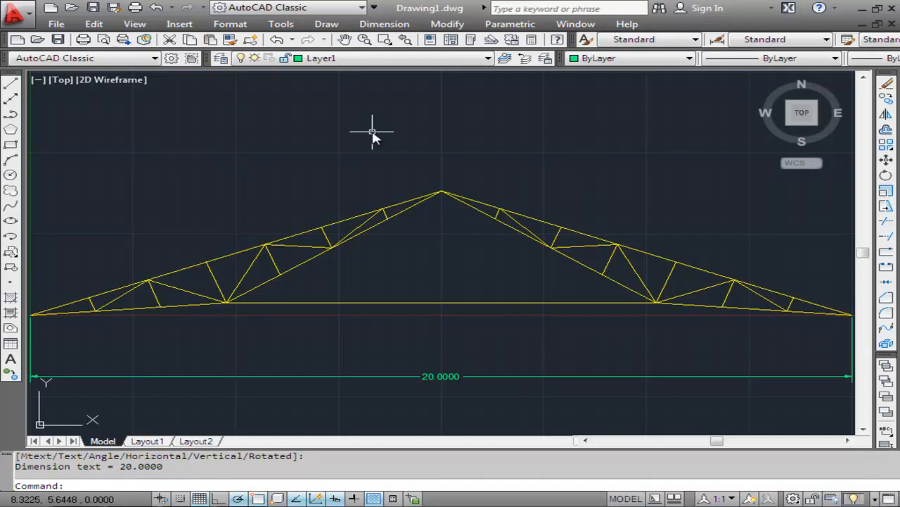
pyautogui.click(384, 24)
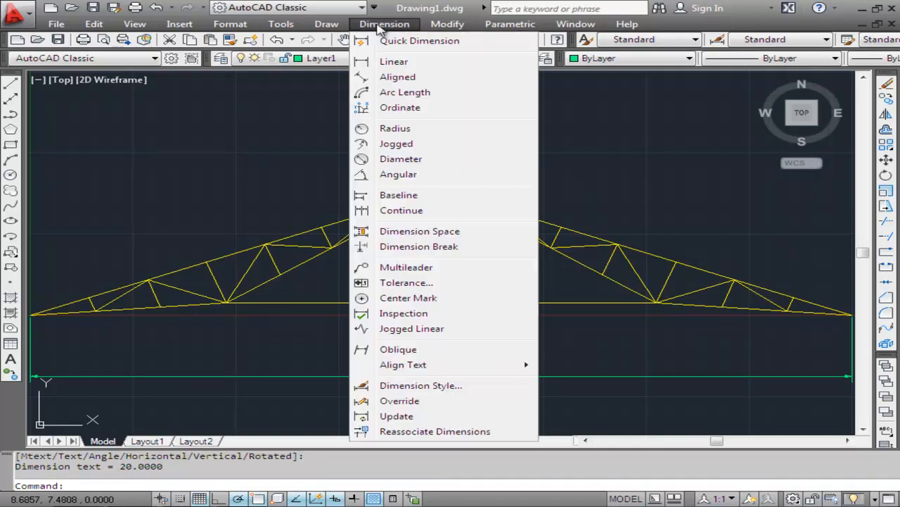
pyautogui.click(392, 62)
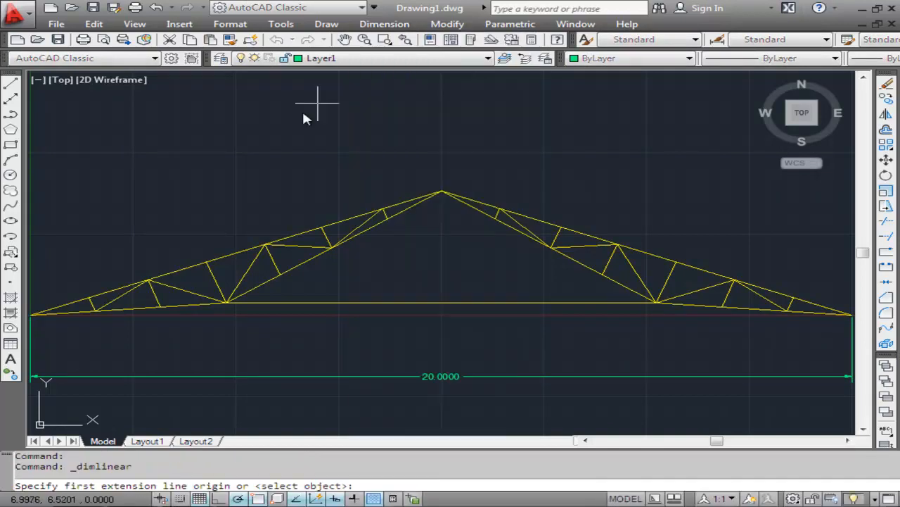
pyautogui.click(31, 314)
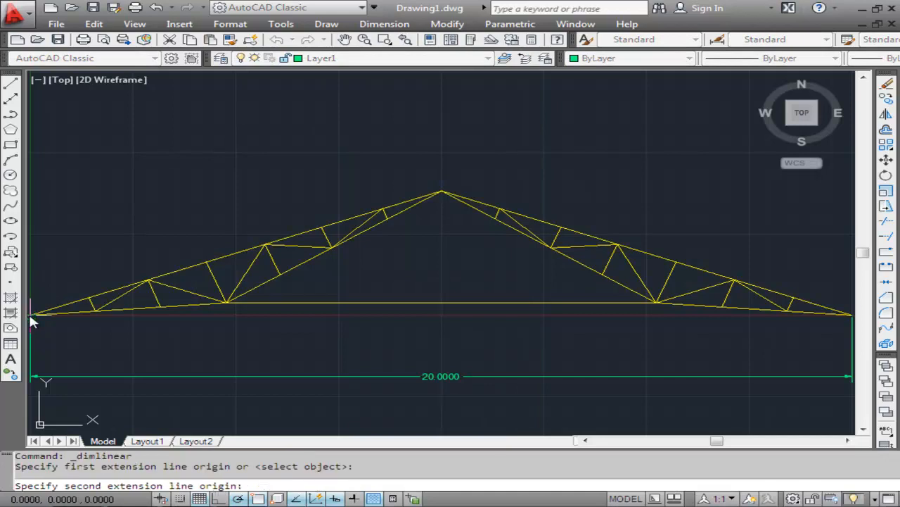
pyautogui.click(442, 190)
pyautogui.press('Escape')
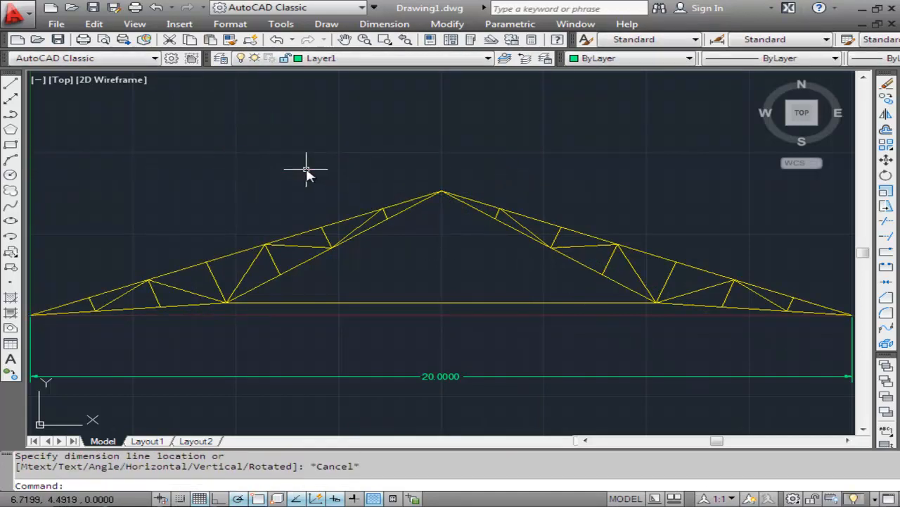
# - Add an aligned dimension along the left top chord from the left support corner to the apex, placed above the truss
pyautogui.click(384, 24)
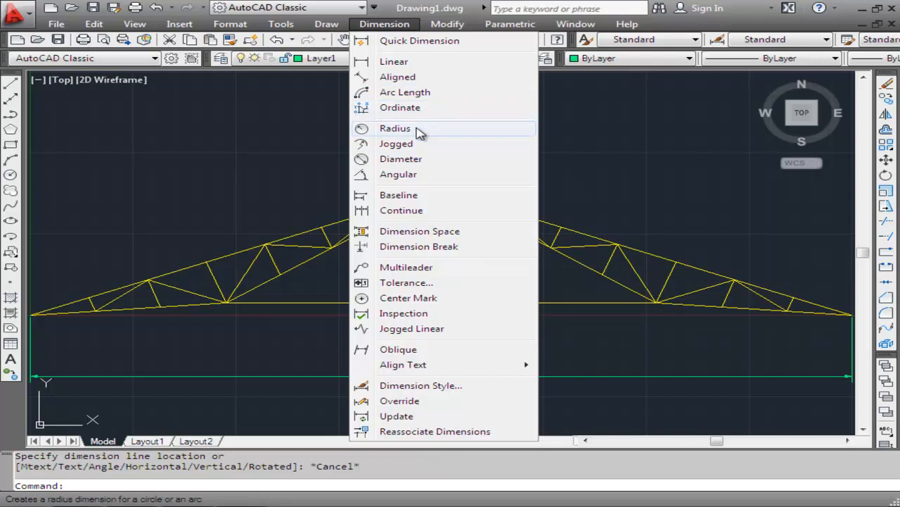
pyautogui.click(413, 78)
pyautogui.click(33, 318)
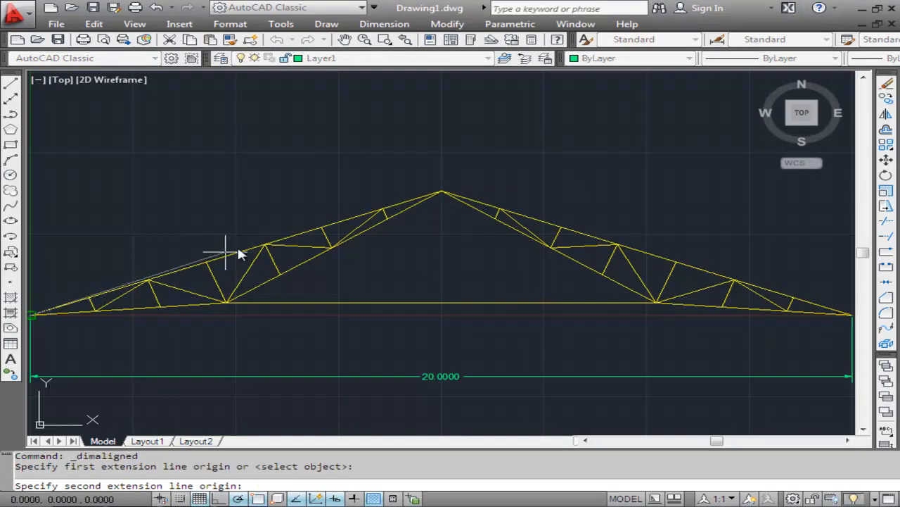
pyautogui.click(446, 192)
pyautogui.click(335, 128)
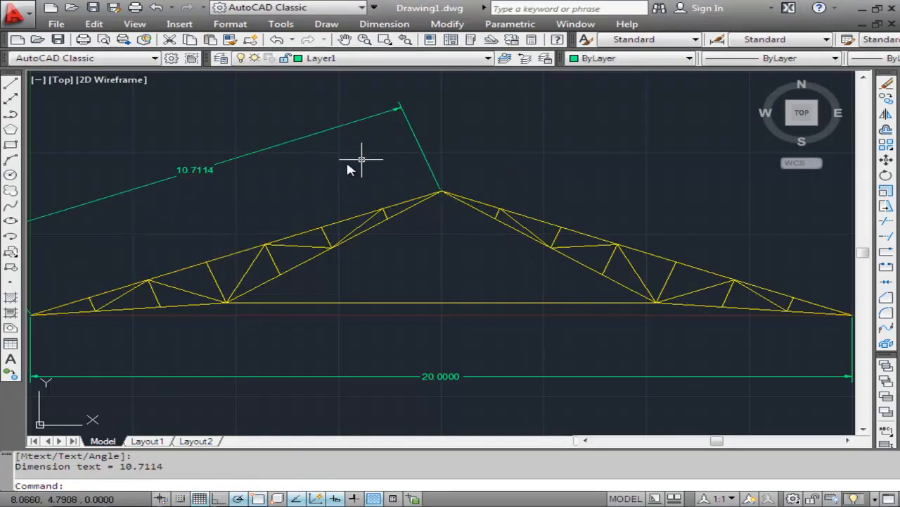
# - Add an aligned dimension for one panel of the left top chord, between two adjacent web joints near mid-slope, placed above the chord
pyautogui.scroll(-2, 314, 169)
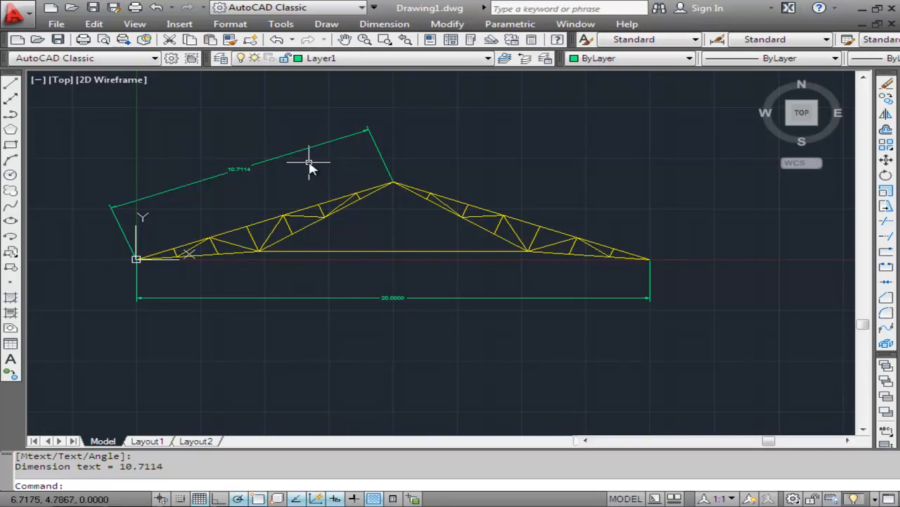
pyautogui.click(137, 24)
pyautogui.moveTo(165, 95)
pyautogui.click(384, 129)
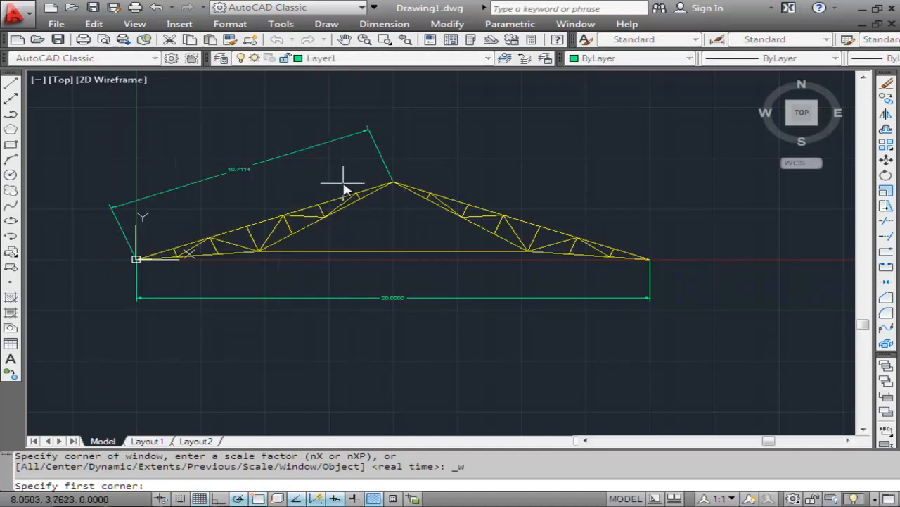
pyautogui.click(364, 177)
pyautogui.click(280, 235)
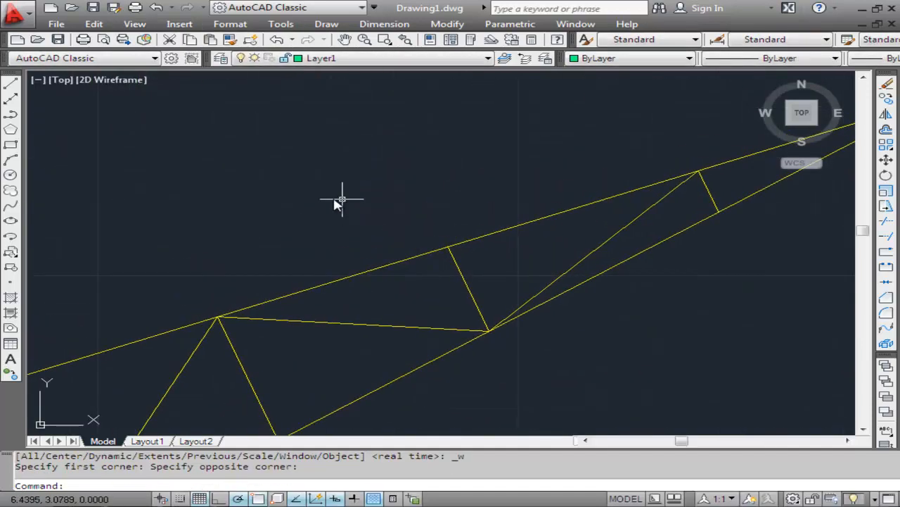
pyautogui.click(381, 26)
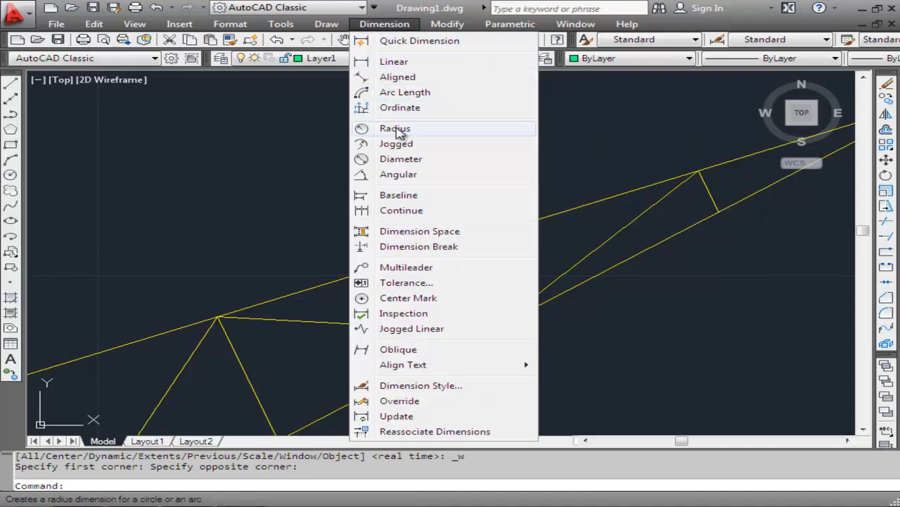
pyautogui.click(407, 77)
pyautogui.click(218, 318)
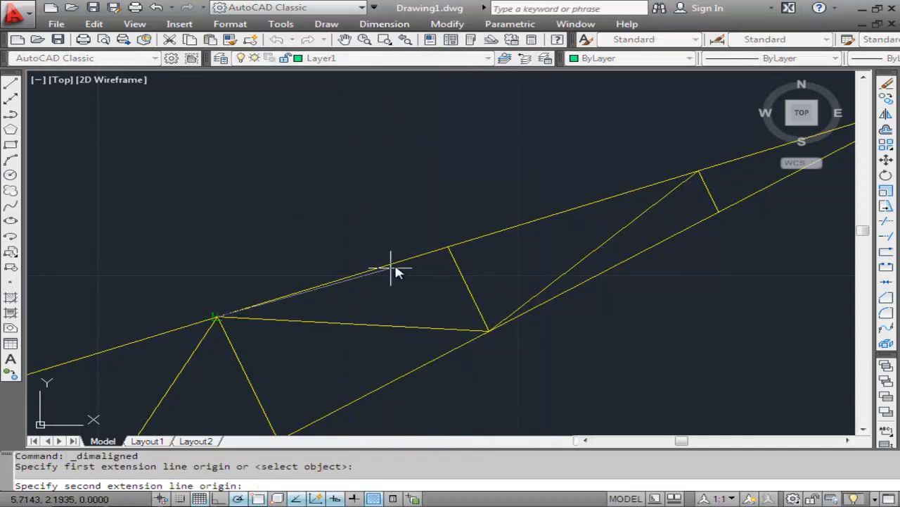
pyautogui.click(446, 247)
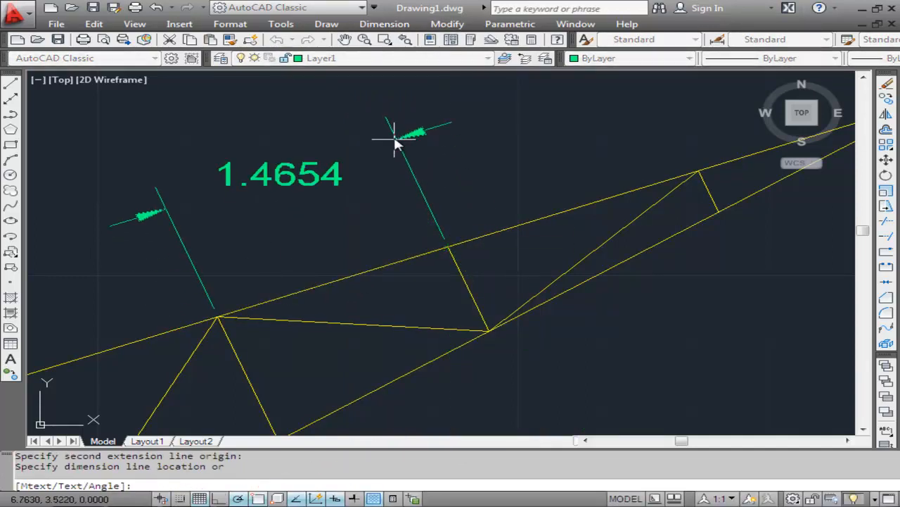
pyautogui.click(395, 140)
# - Erase the two aligned dimensions above the truss's left half
pyautogui.scroll(-6, 399, 138)
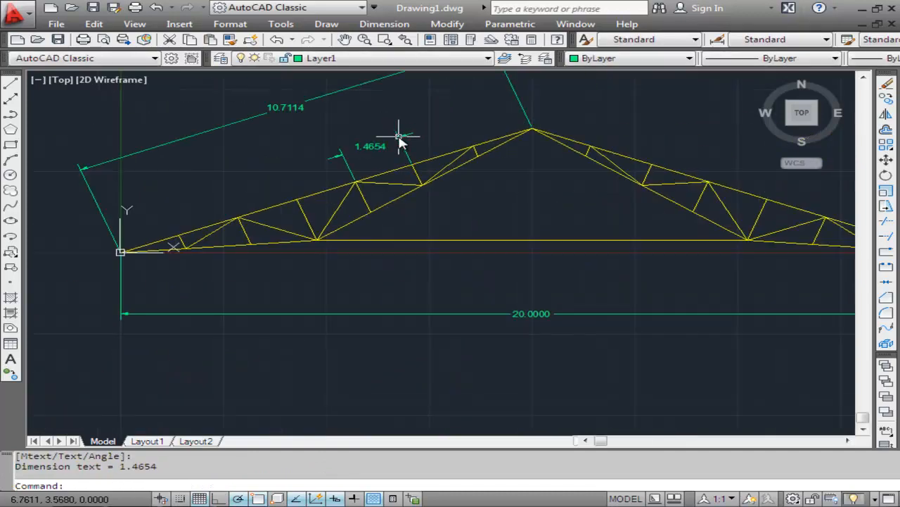
pyautogui.scroll(2, 399, 138)
pyautogui.scroll(-4, 399, 138)
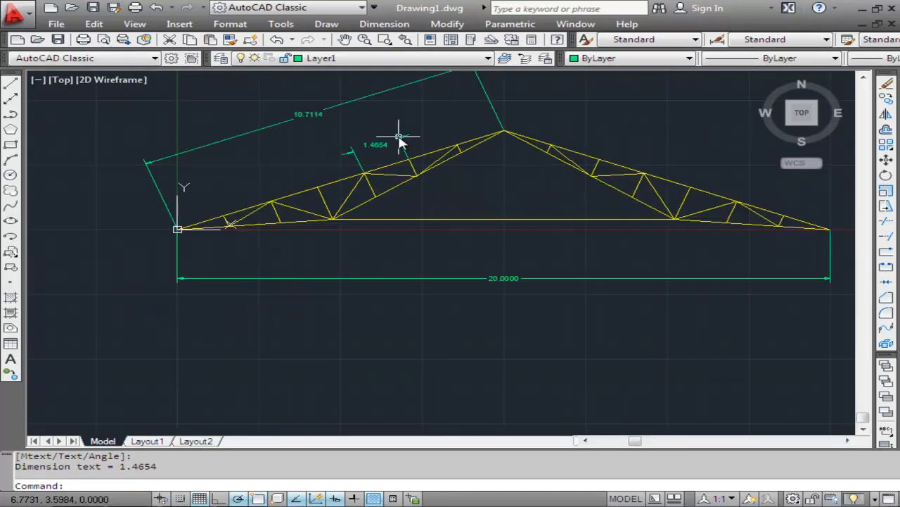
pyautogui.scroll(5, 380, 103)
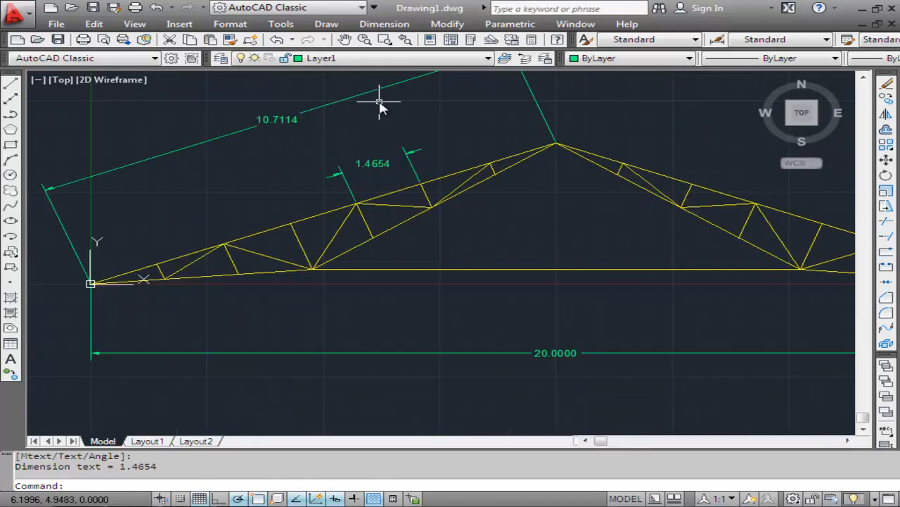
pyautogui.click(447, 23)
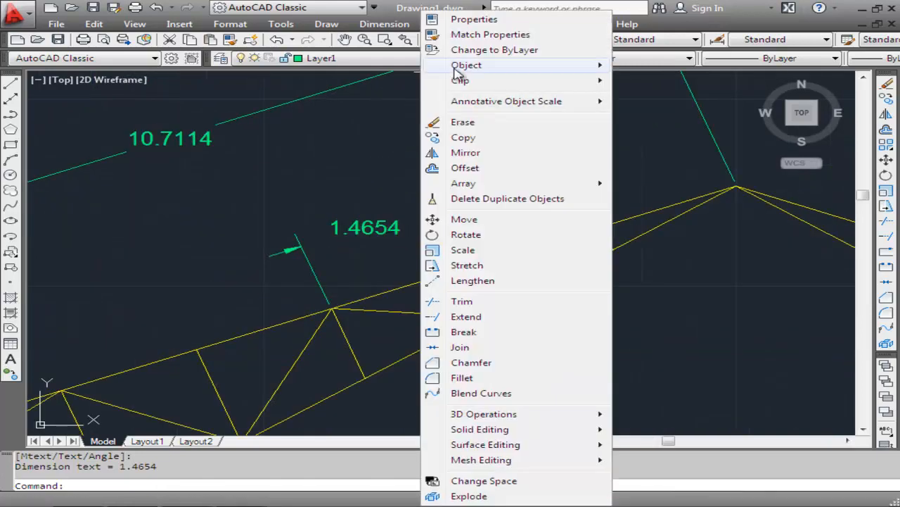
pyautogui.click(461, 120)
pyautogui.click(459, 160)
pyautogui.click(279, 251)
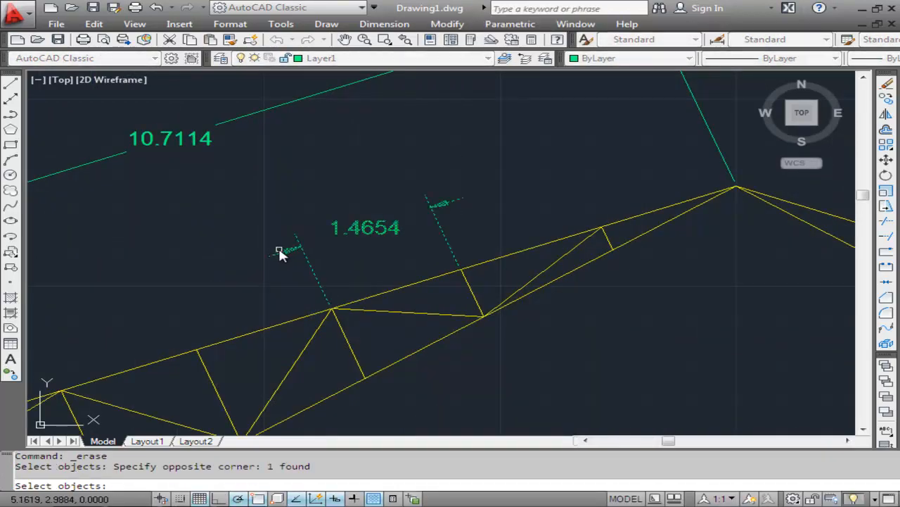
pyautogui.click(237, 119)
pyautogui.press('Return')
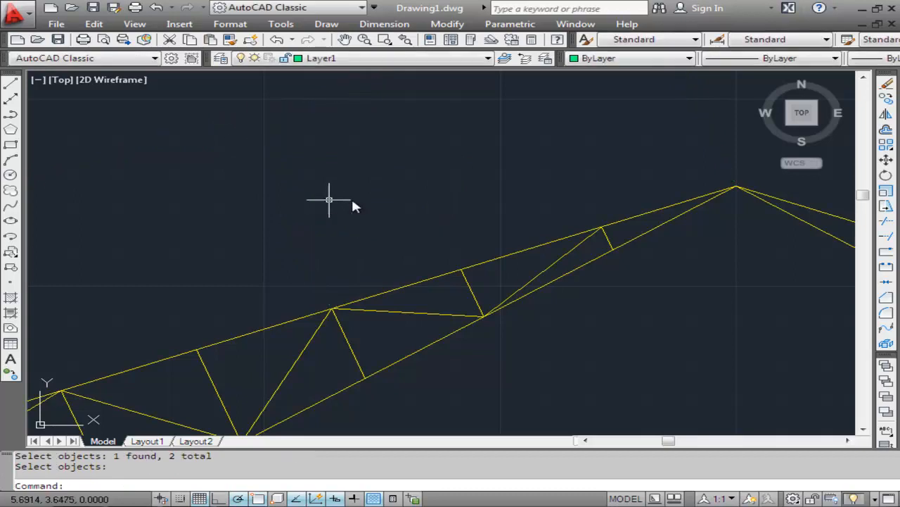
# - Erase the full-span horizontal dimension below the truss
pyautogui.scroll(-2, 367, 202)
pyautogui.scroll(-3, 368, 201)
pyautogui.click(522, 291)
pyautogui.click(408, 319)
pyautogui.press('Delete')
pyautogui.scroll(4, 349, 220)
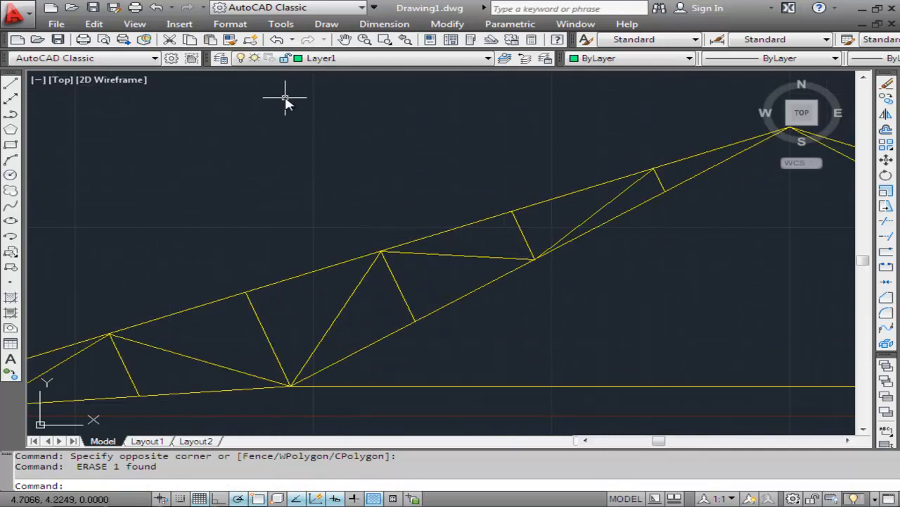
# - Draw a short horizontal reference line along the X axis from the truss's left support corner at the origin
pyautogui.scroll(-2, 285, 99)
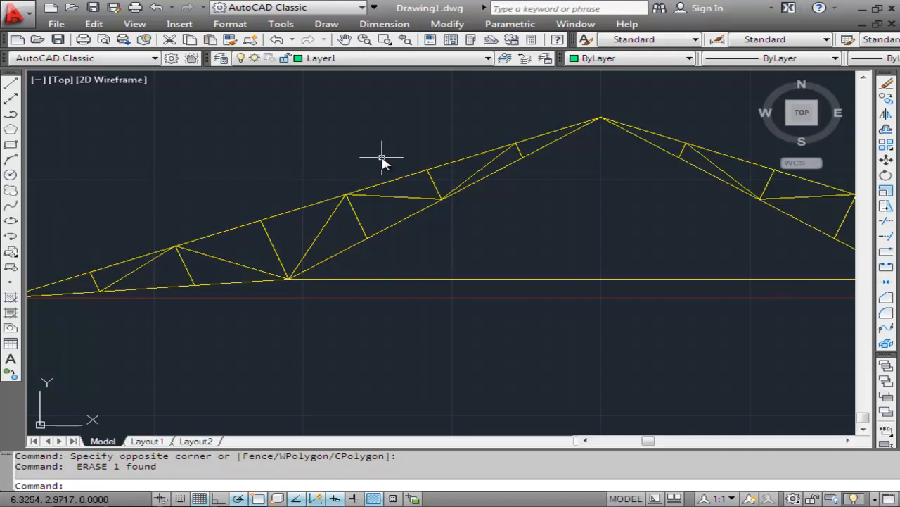
pyautogui.scroll(-1, 381, 160)
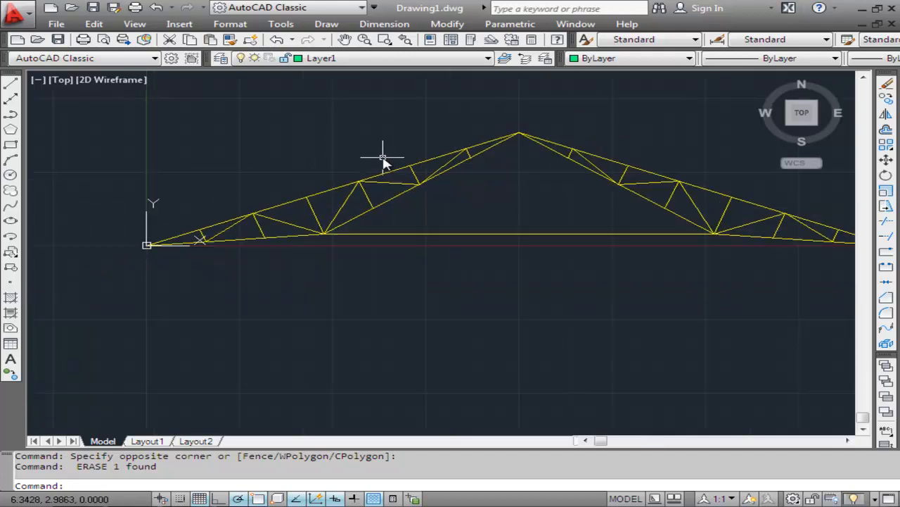
pyautogui.click(136, 25)
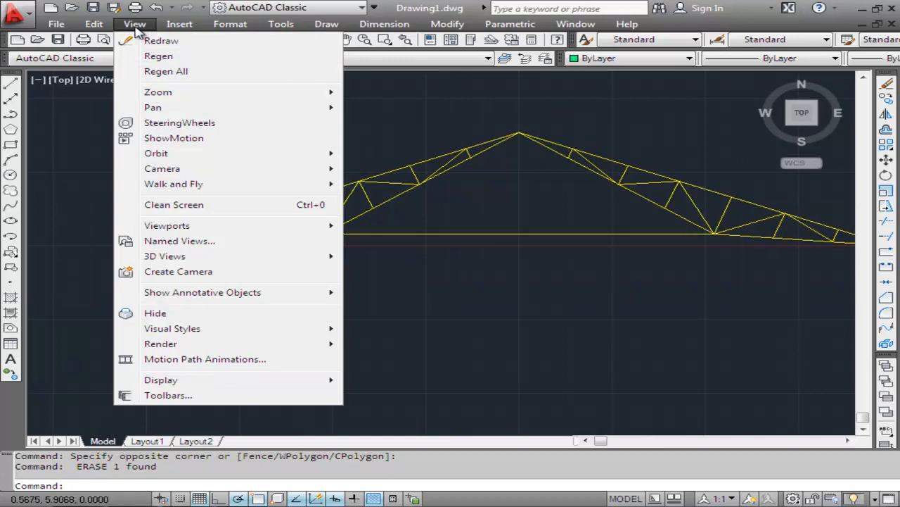
pyautogui.moveTo(156, 93)
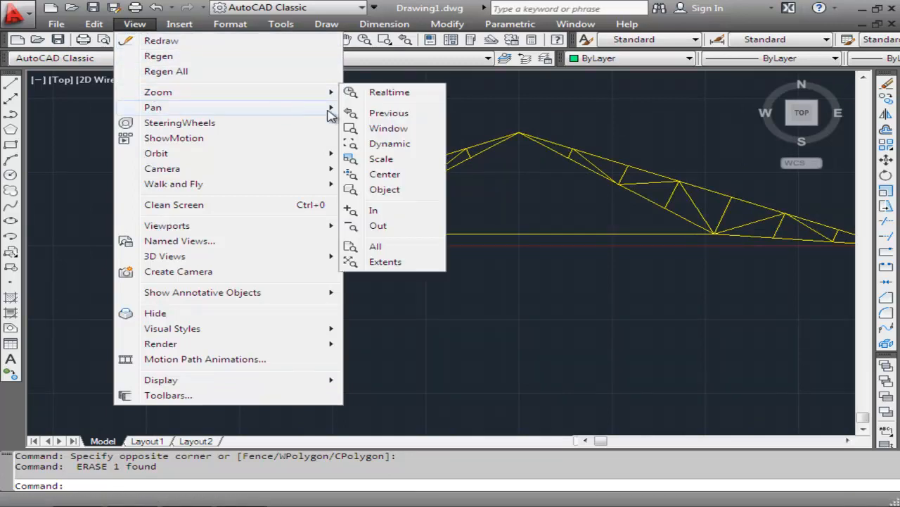
pyautogui.click(386, 128)
pyautogui.click(127, 206)
pyautogui.click(223, 271)
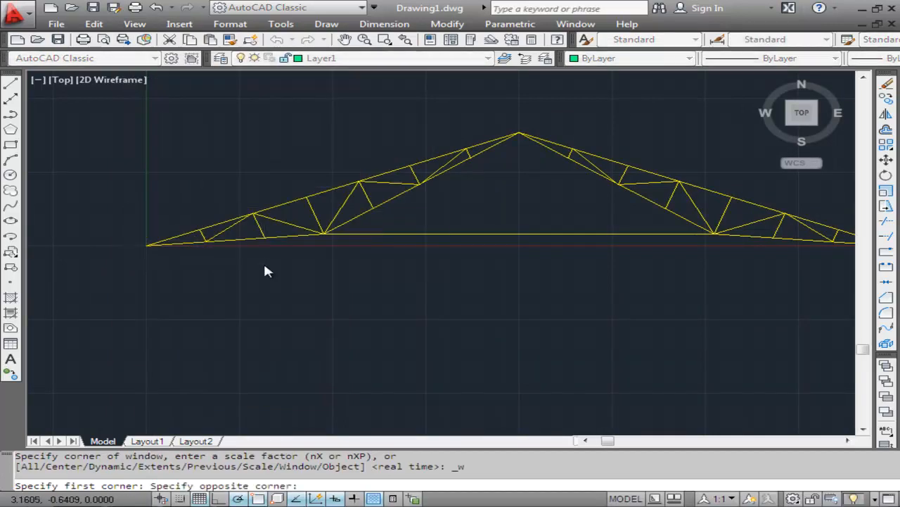
pyautogui.click(328, 25)
pyautogui.click(338, 55)
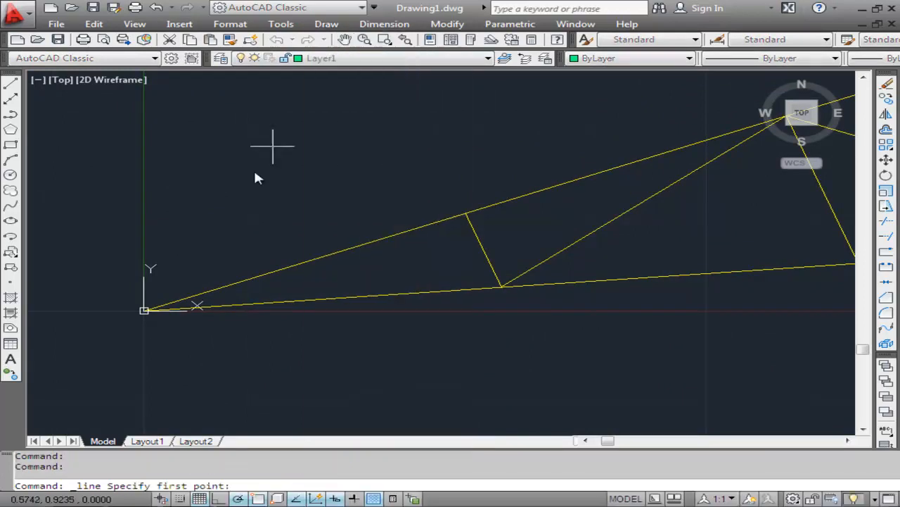
pyautogui.click(145, 311)
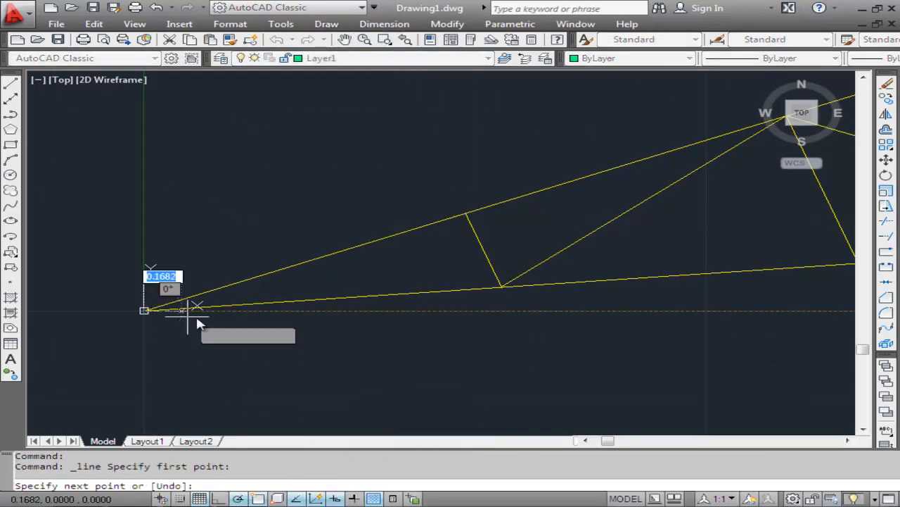
pyautogui.click(457, 312)
pyautogui.press('Return')
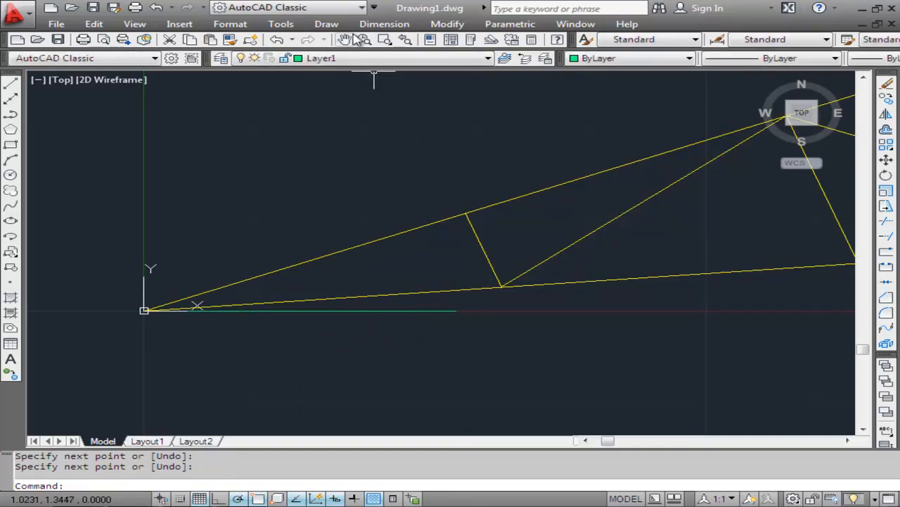
# - Add an angular dimension between the horizontal reference line and the left top chord
pyautogui.click(383, 26)
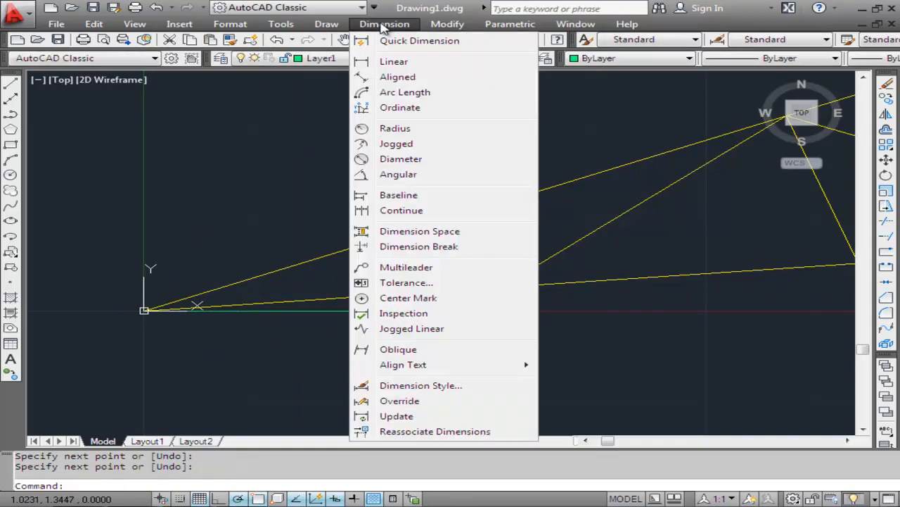
pyautogui.click(372, 174)
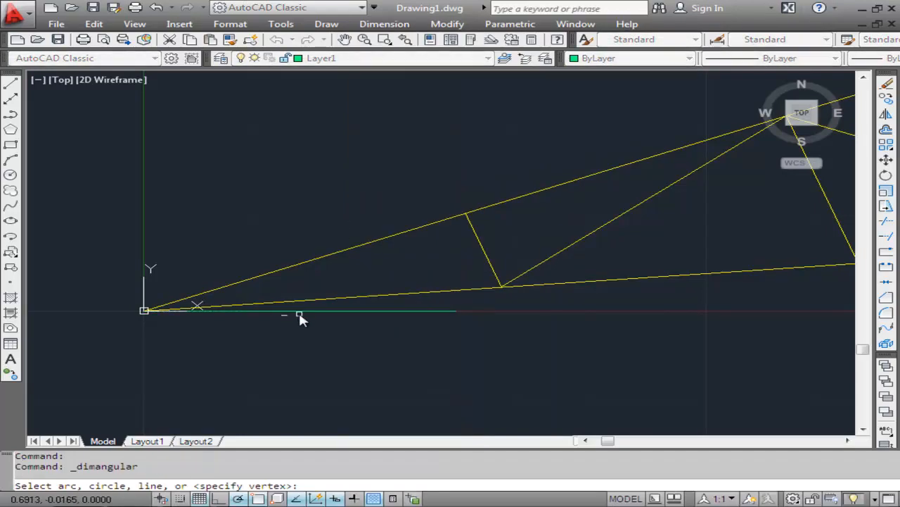
pyautogui.click(335, 313)
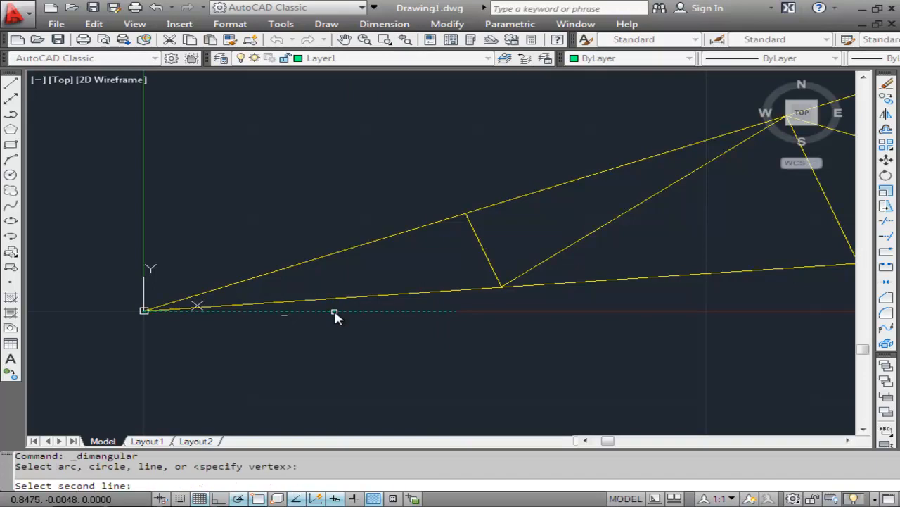
pyautogui.click(325, 255)
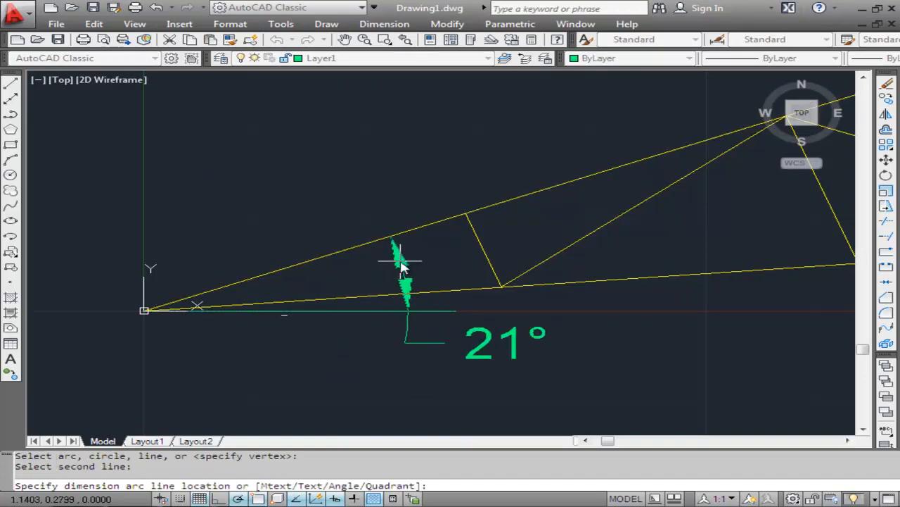
pyautogui.click(421, 264)
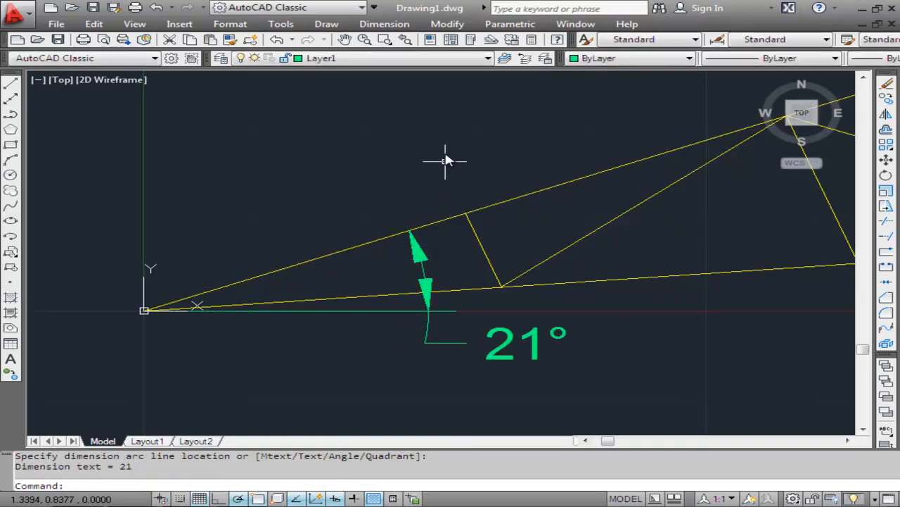
# - Erase the angular dimension and the horizontal reference line at the left support
pyautogui.click(450, 25)
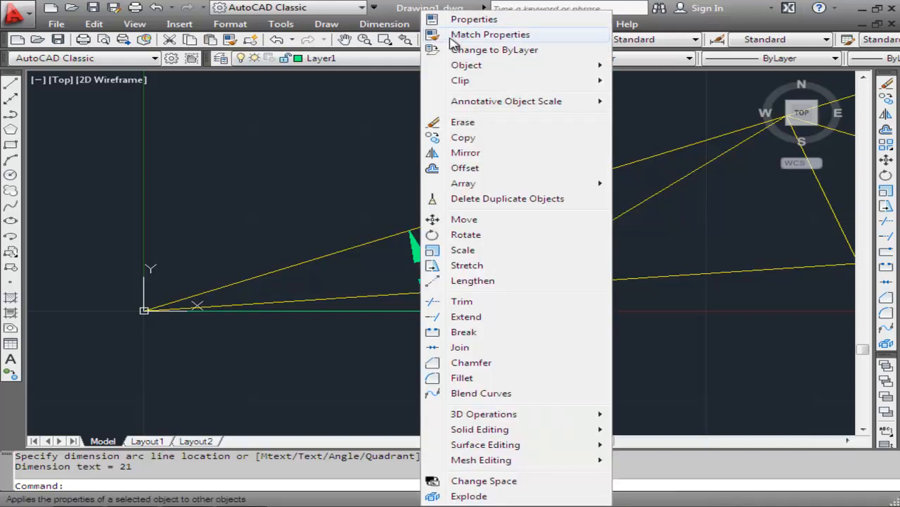
pyautogui.click(465, 120)
pyautogui.click(424, 253)
pyautogui.click(425, 309)
pyautogui.press('Return')
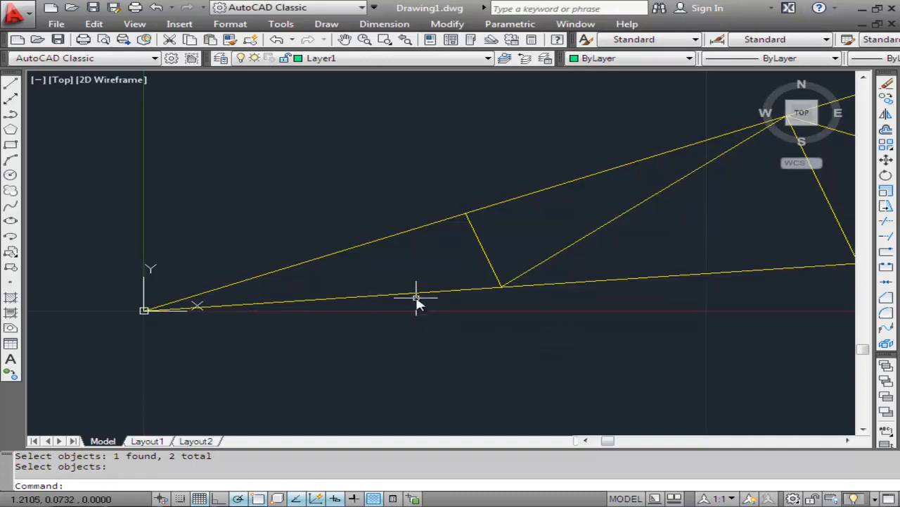
# - Start saving the truss drawing as a new file and choose the sp folder on Local Disk (D:) as its location
pyautogui.click(134, 24)
pyautogui.moveTo(155, 94)
pyautogui.click(373, 259)
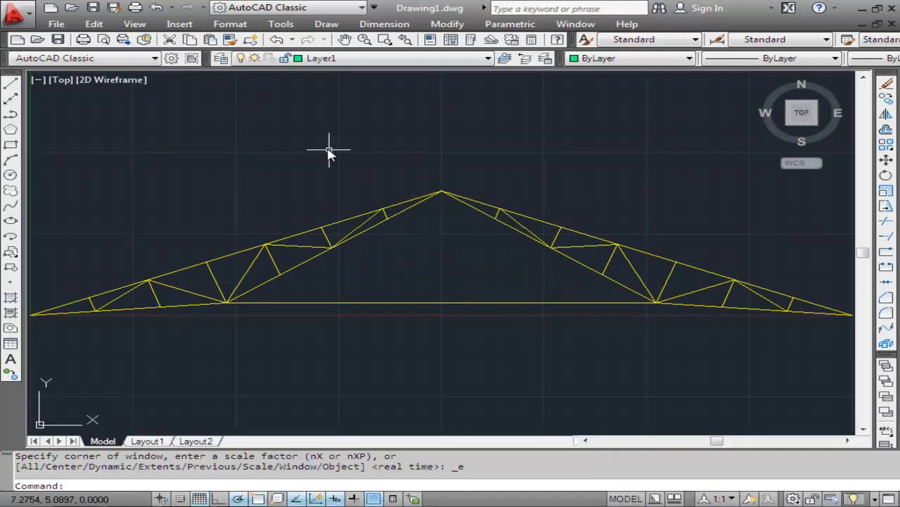
pyautogui.click(56, 24)
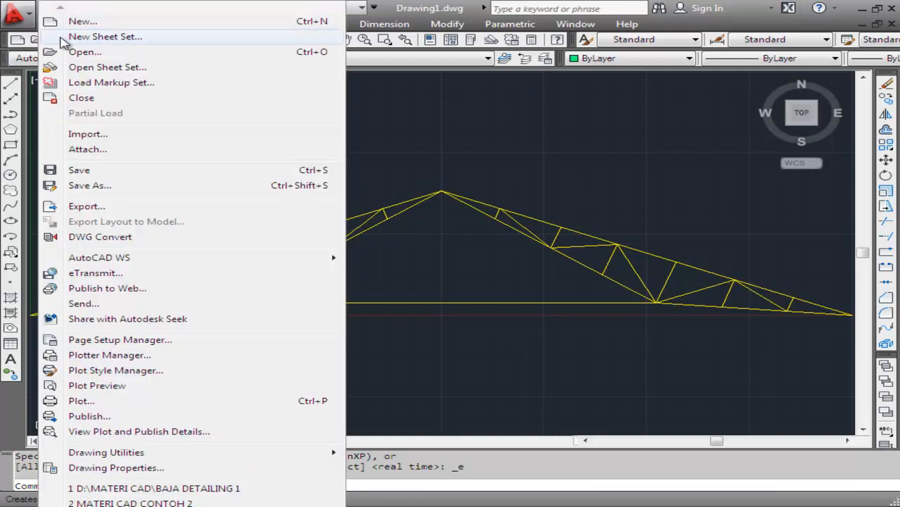
pyautogui.click(92, 185)
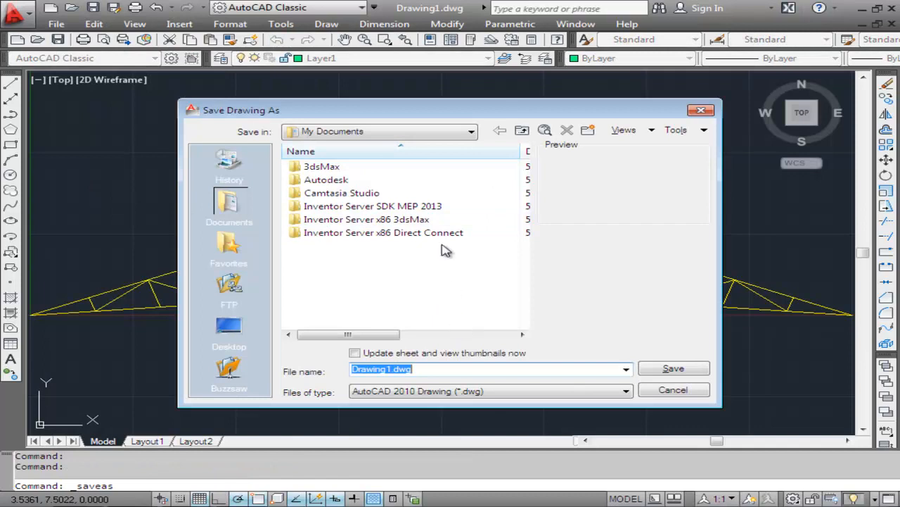
pyautogui.click(454, 134)
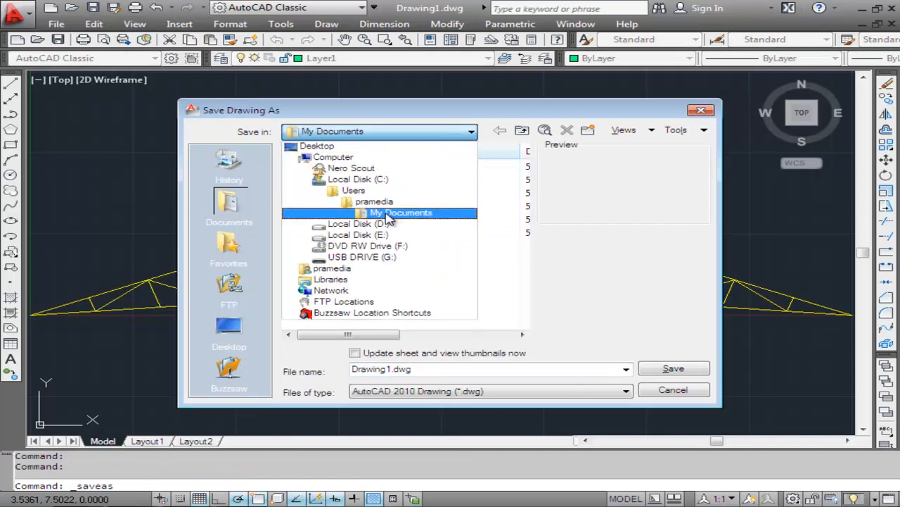
pyautogui.click(380, 224)
pyautogui.doubleClick(310, 246)
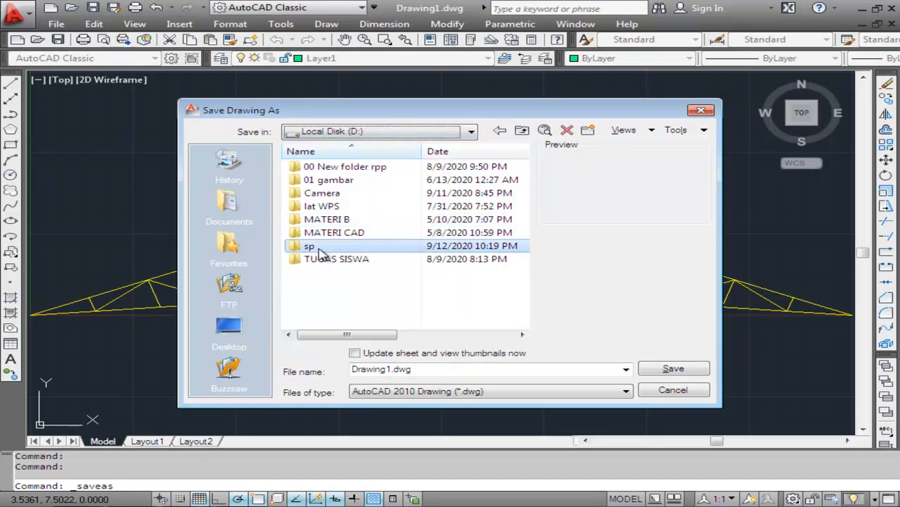
# - Save the drawing as kuda2 in the AutoCAD 2007/LT2007 DXF (*.dxf) format
pyautogui.click(448, 369)
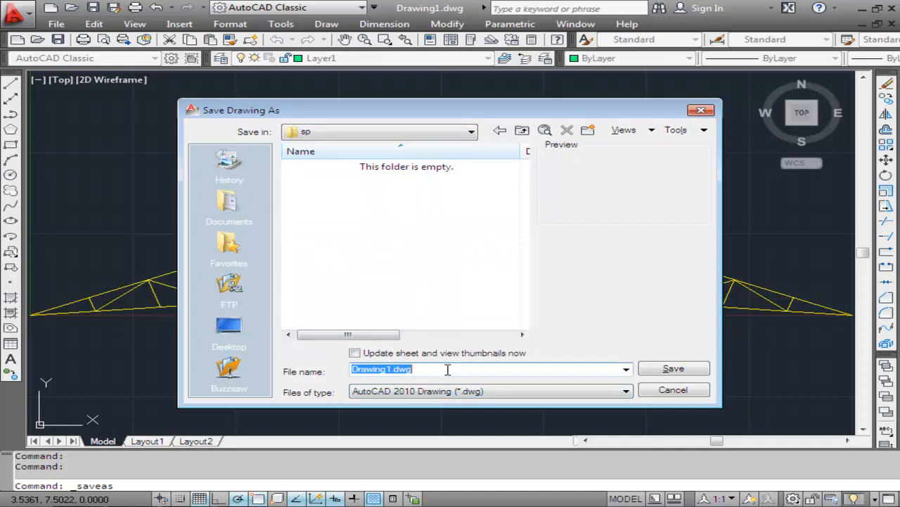
pyautogui.write('kuda2')
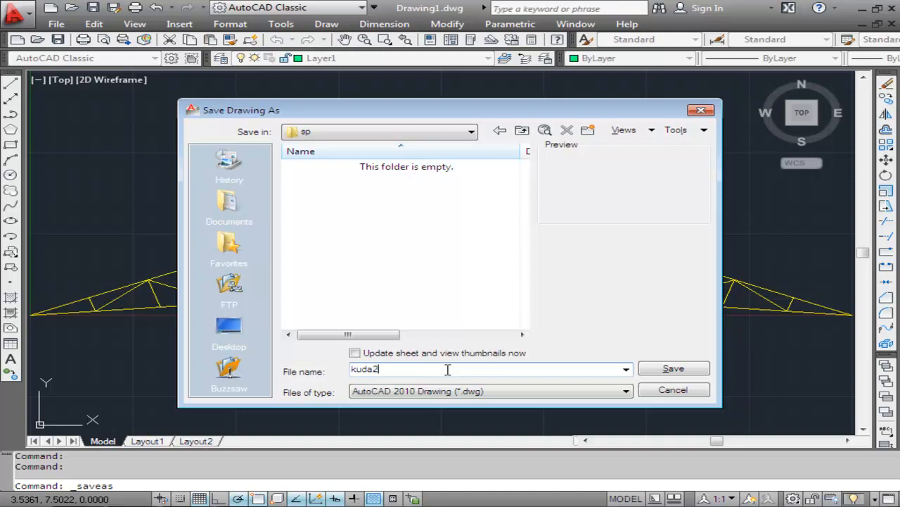
pyautogui.click(548, 396)
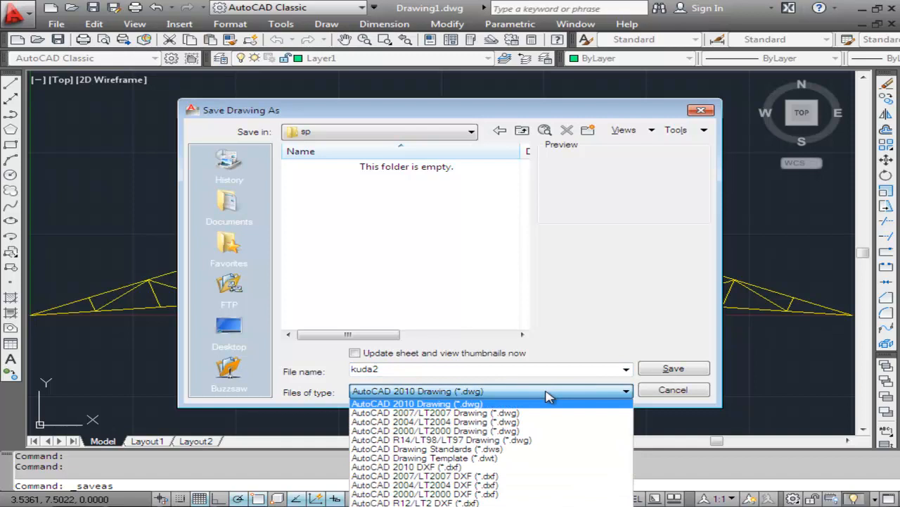
pyautogui.click(478, 476)
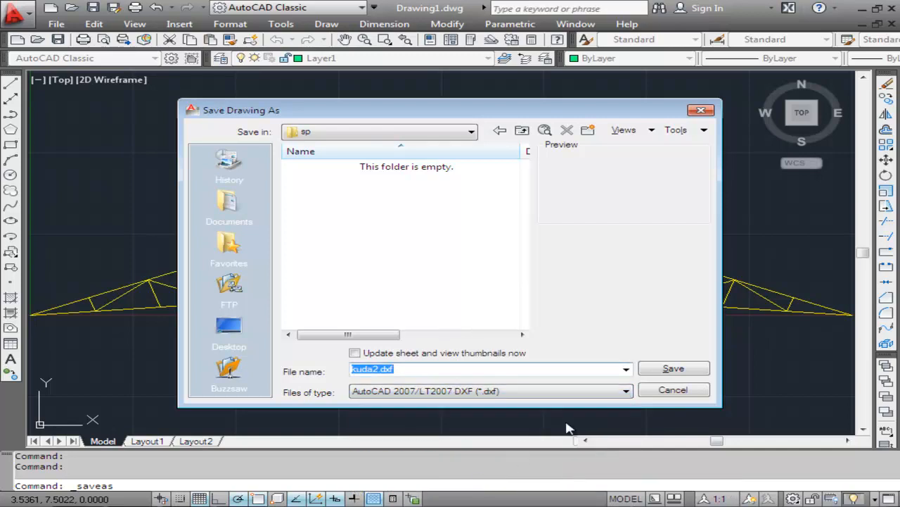
pyautogui.click(674, 370)
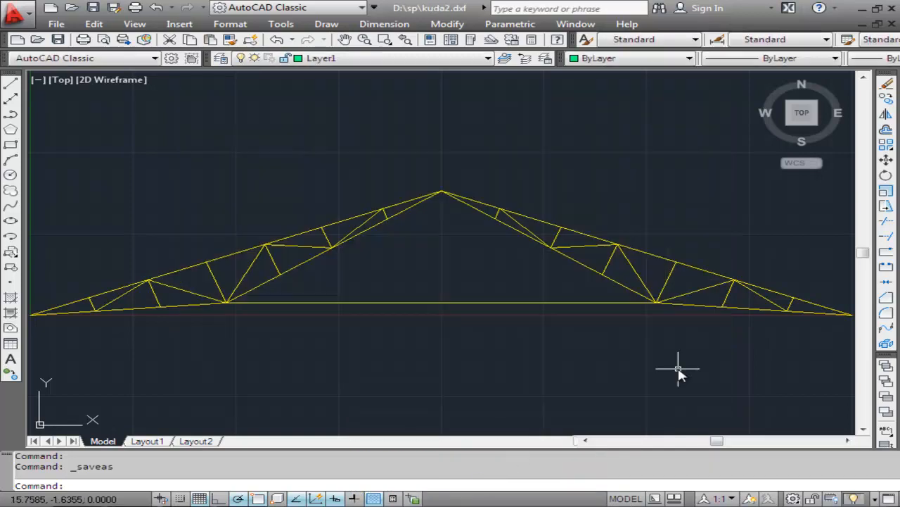